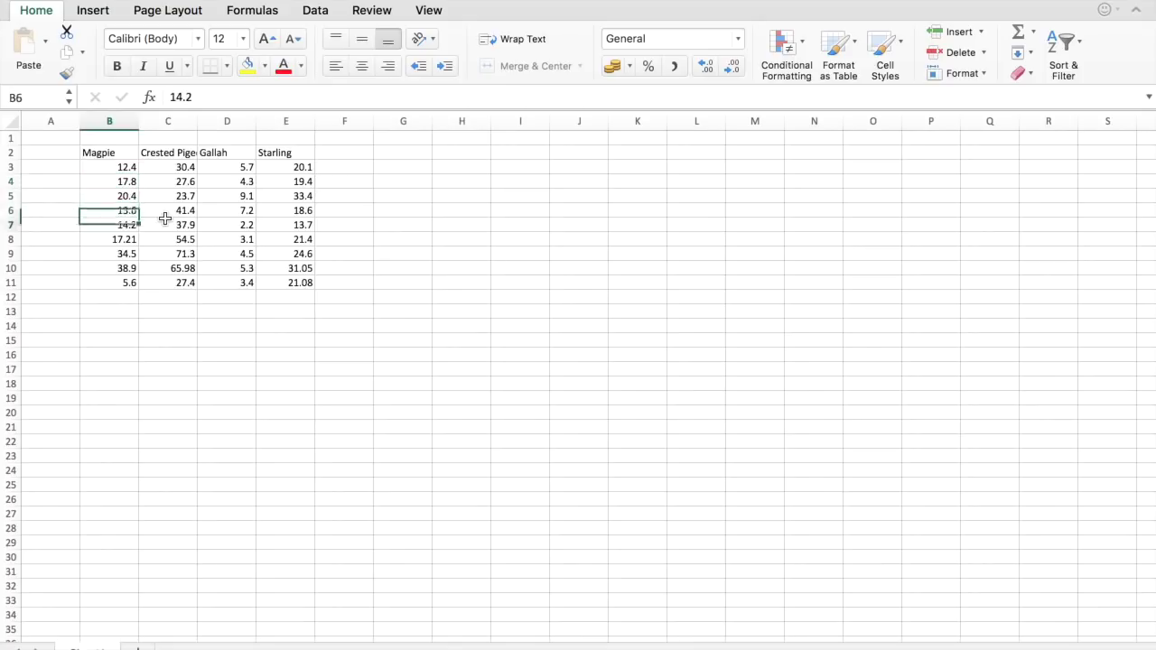
# Look over the recorded values in the bird data table, including the Starling column
pyautogui.press('Right')
pyautogui.press('Right')
pyautogui.press('Right')
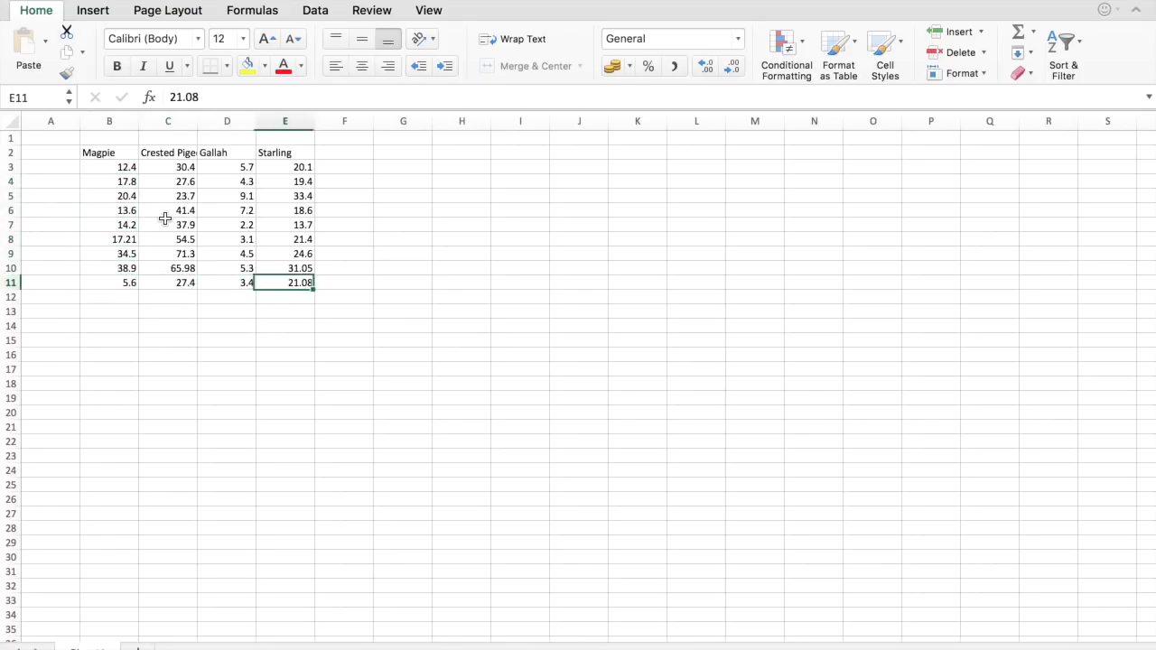
pyautogui.press('Up')
pyautogui.press('Up')
pyautogui.press('Up')
pyautogui.press('Up')
pyautogui.press('Up')
pyautogui.press('Up')
pyautogui.press('Up')
pyautogui.press('Up')
pyautogui.press('Down')
pyautogui.press('Down')
pyautogui.press('Down')
pyautogui.press('Down')
pyautogui.press('Down')
pyautogui.press('Down')
pyautogui.press('Down')
pyautogui.press('Down')
# Label cell A13 Mean and calculate the average of the Magpie values B3:B11 in B13 with AVERAGE
pyautogui.click(57, 309)
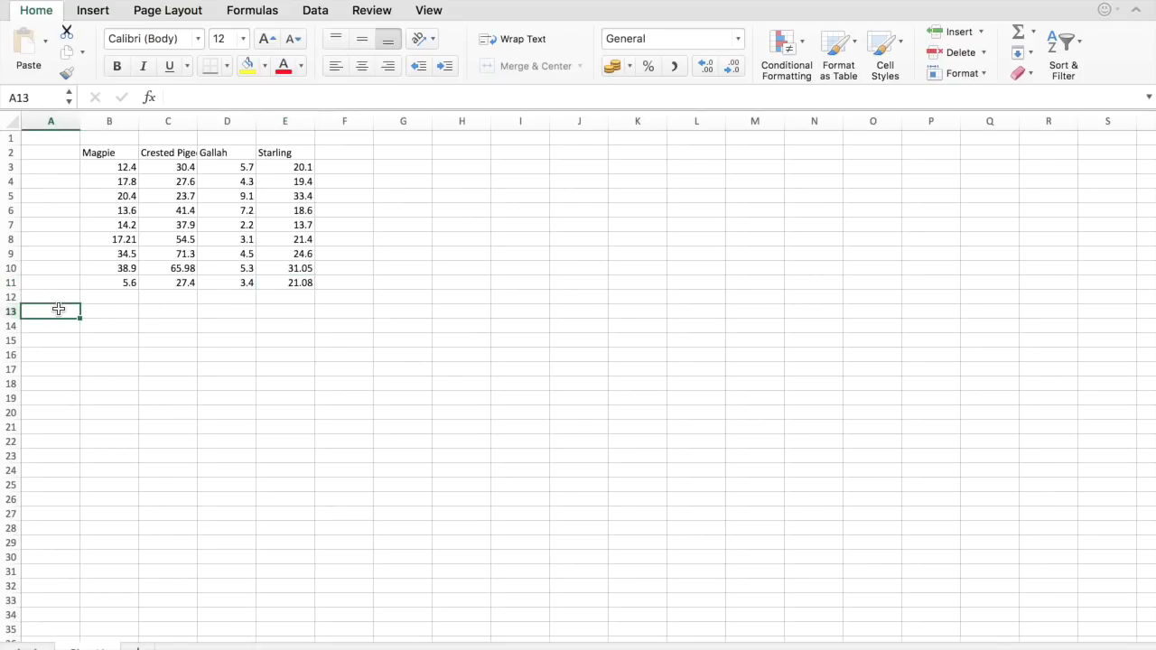
pyautogui.write('Mean')
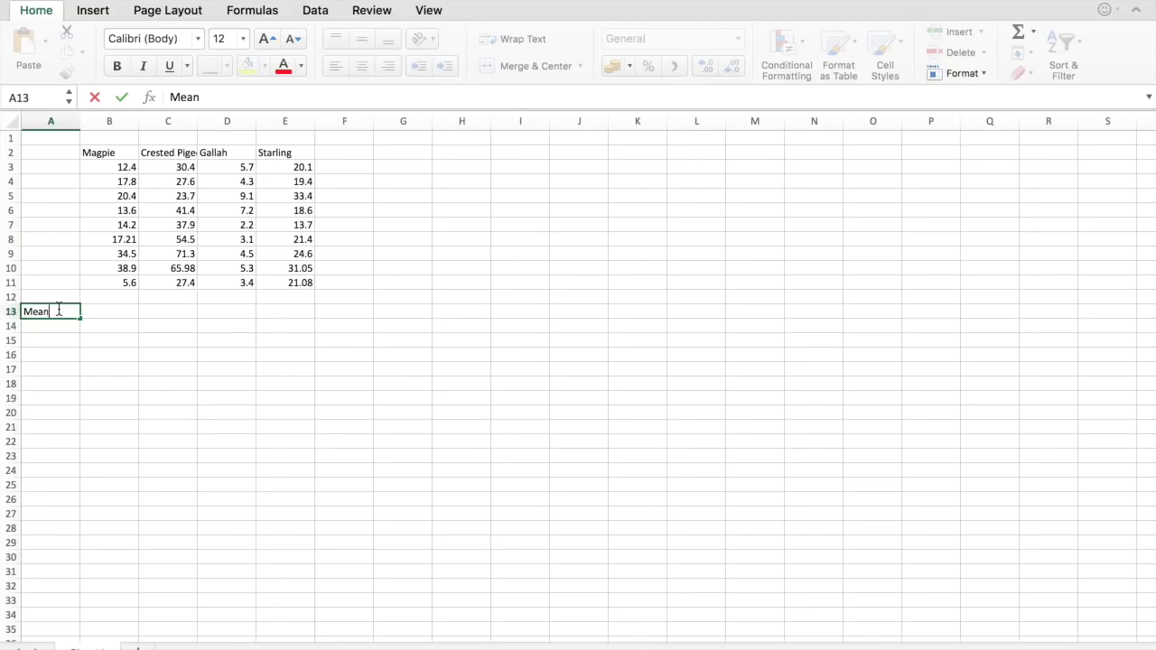
pyautogui.press('Tab')
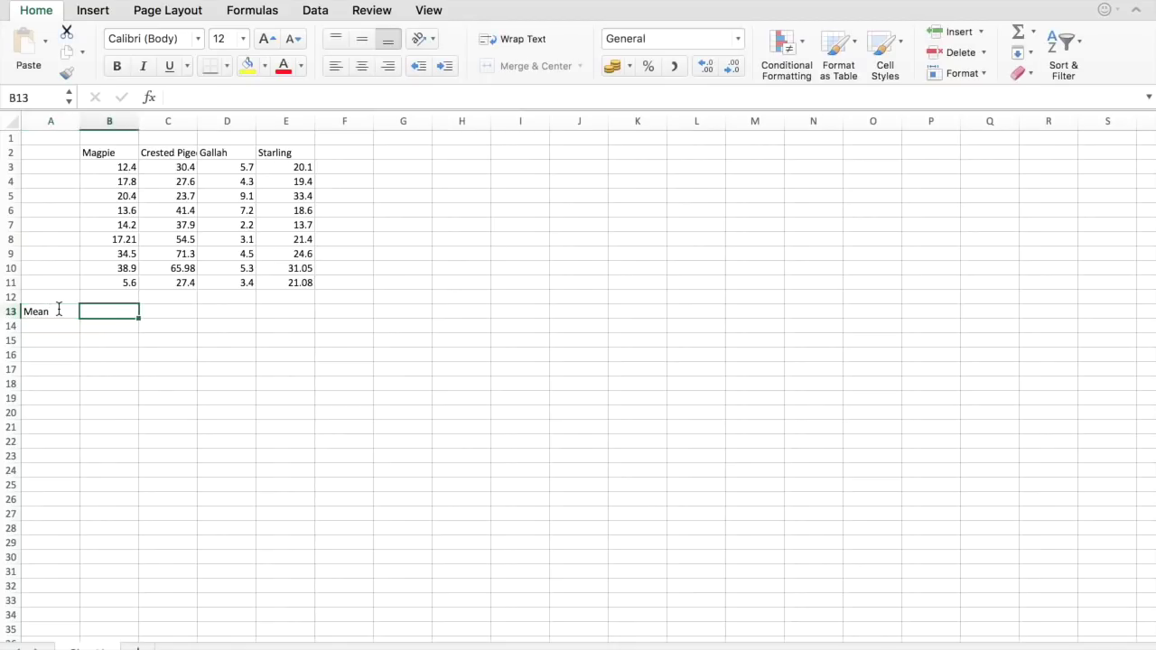
pyautogui.write('=')
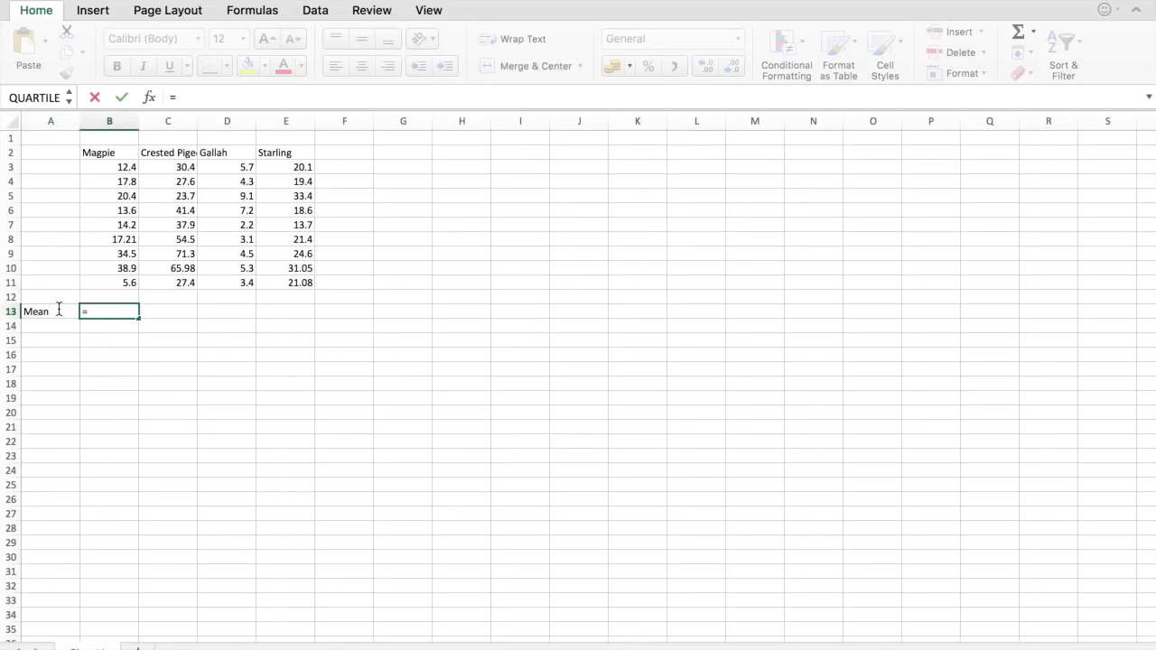
pyautogui.write('average')
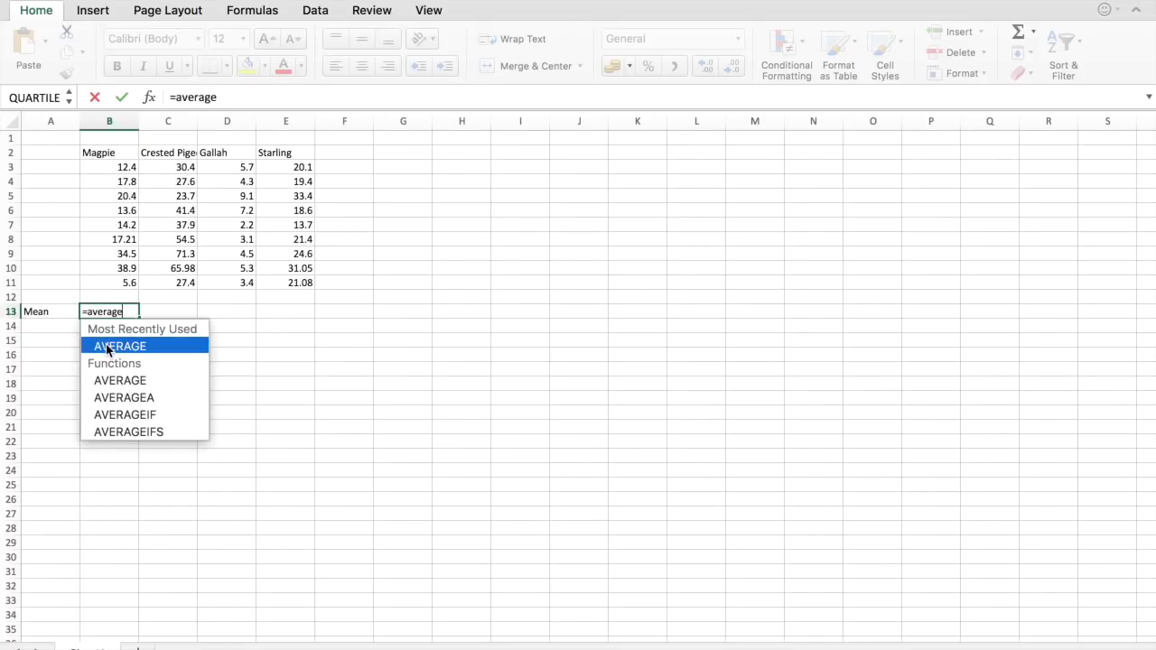
pyautogui.doubleClick(108, 349)
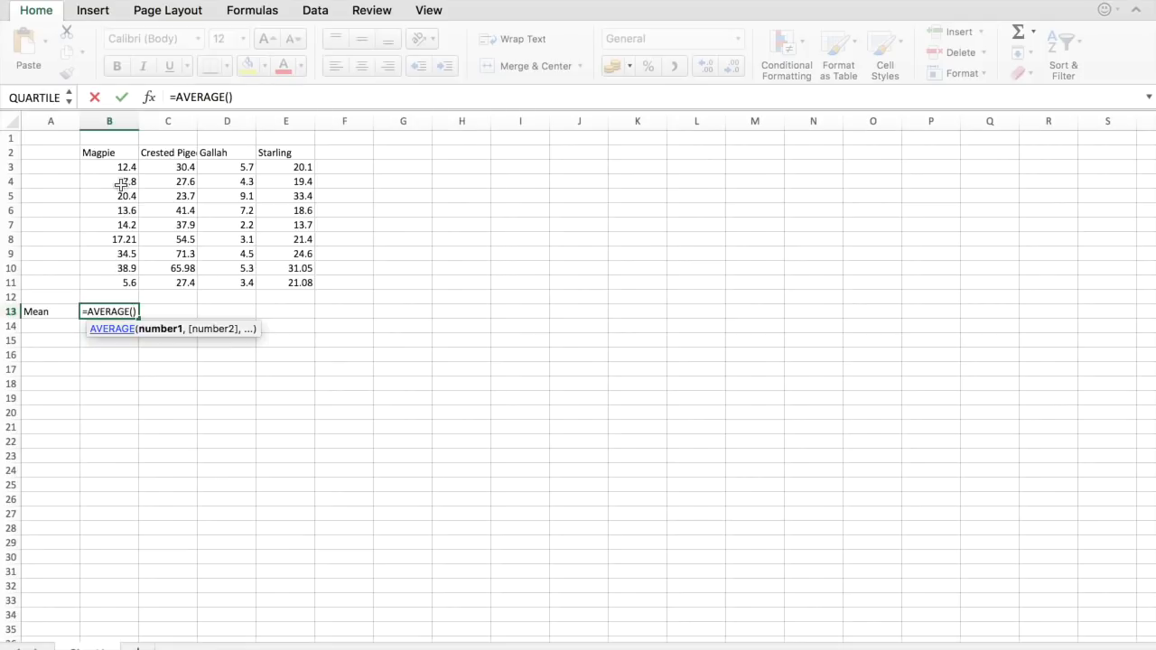
pyautogui.moveTo(120, 166); pyautogui.dragTo(106, 276)
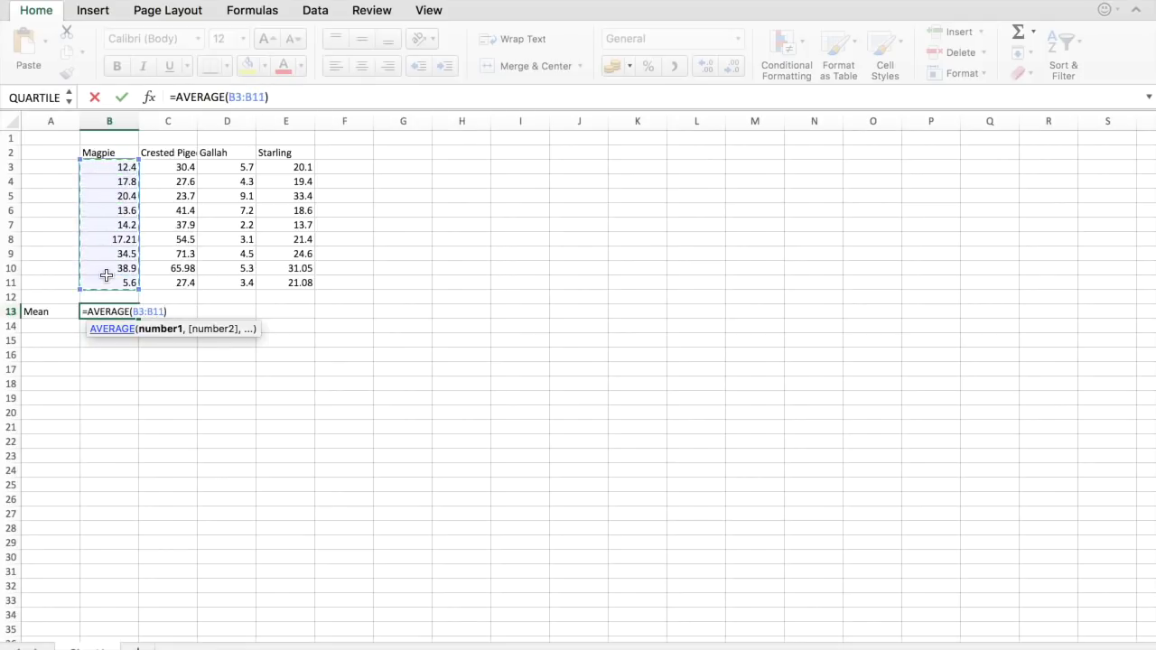
pyautogui.click(123, 97)
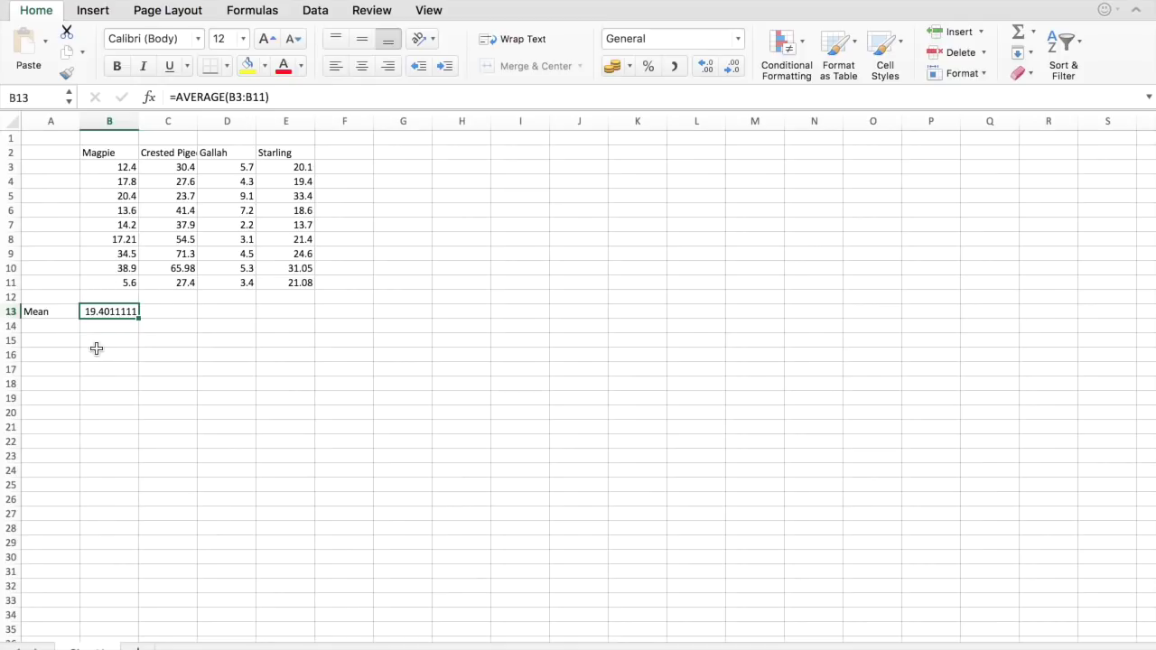
# Label cell A14 Mode and enter a MODE formula over the Magpie values B3:B11 in B14
pyautogui.click(52, 329)
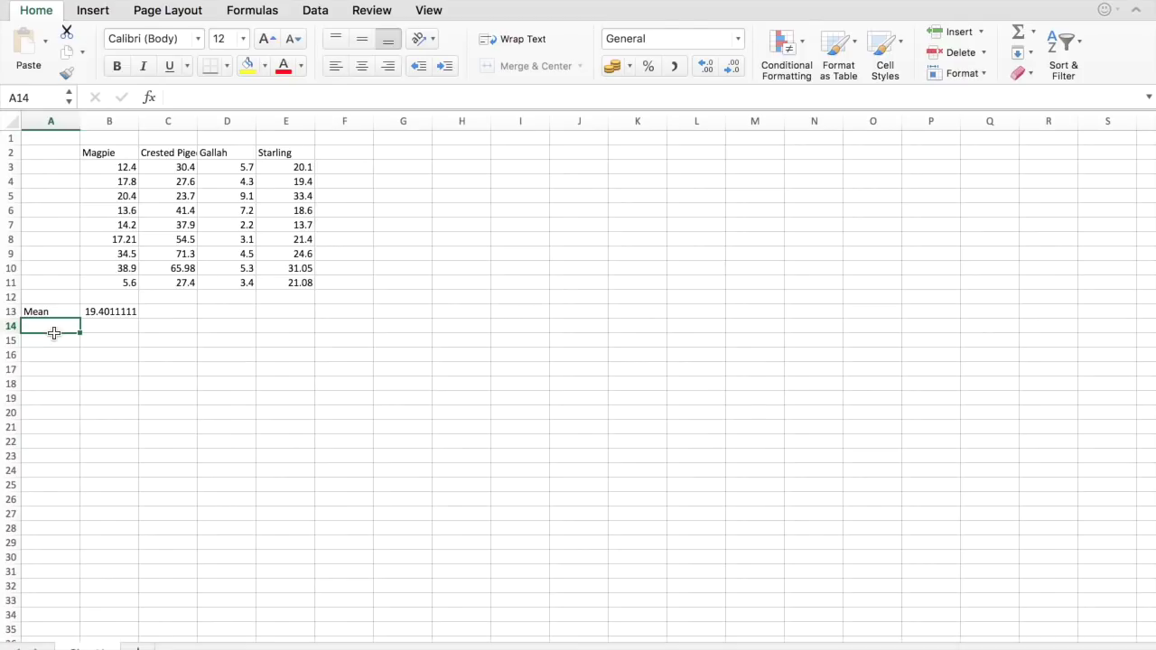
pyautogui.write('M')
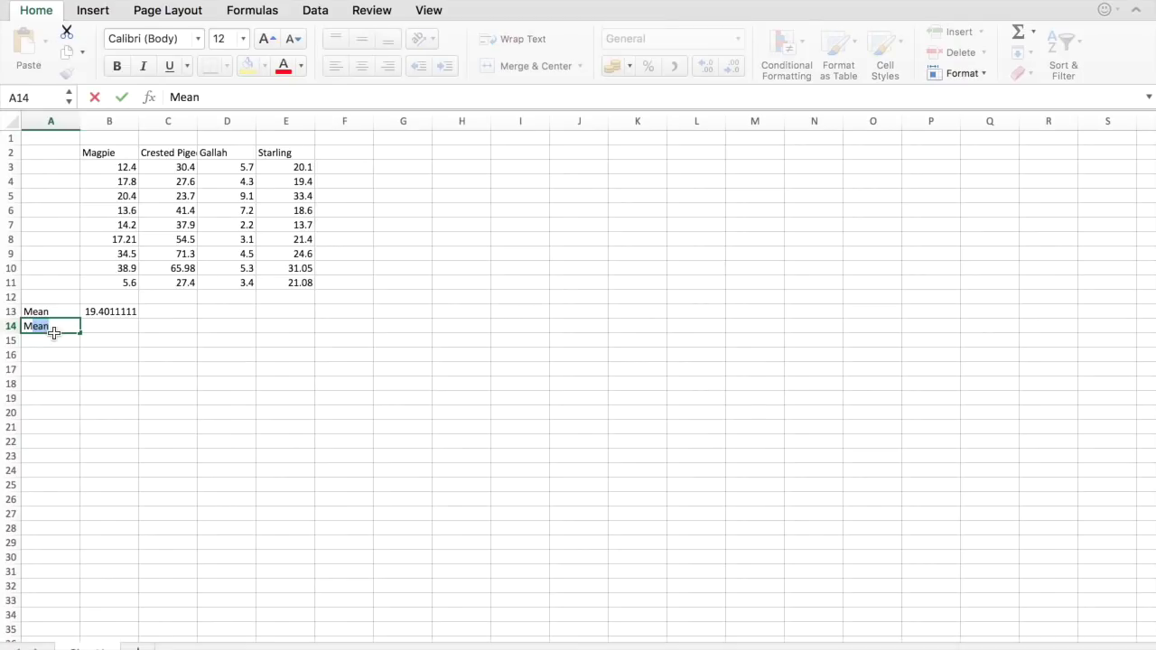
pyautogui.write('ode')
pyautogui.click(104, 326)
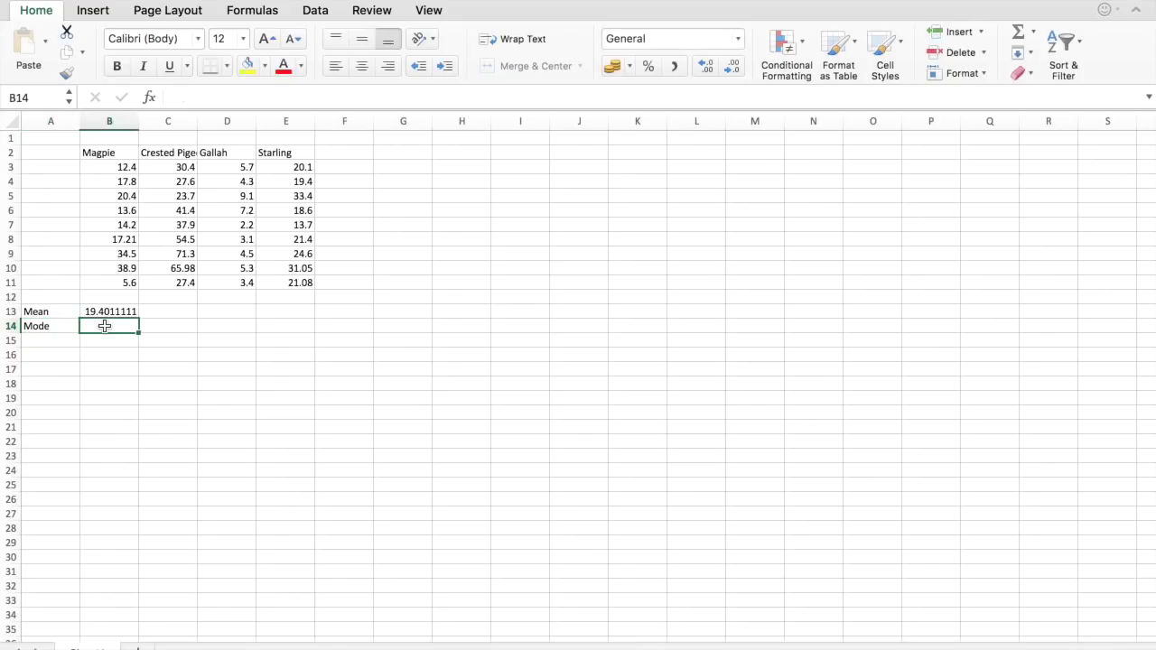
pyautogui.write('=')
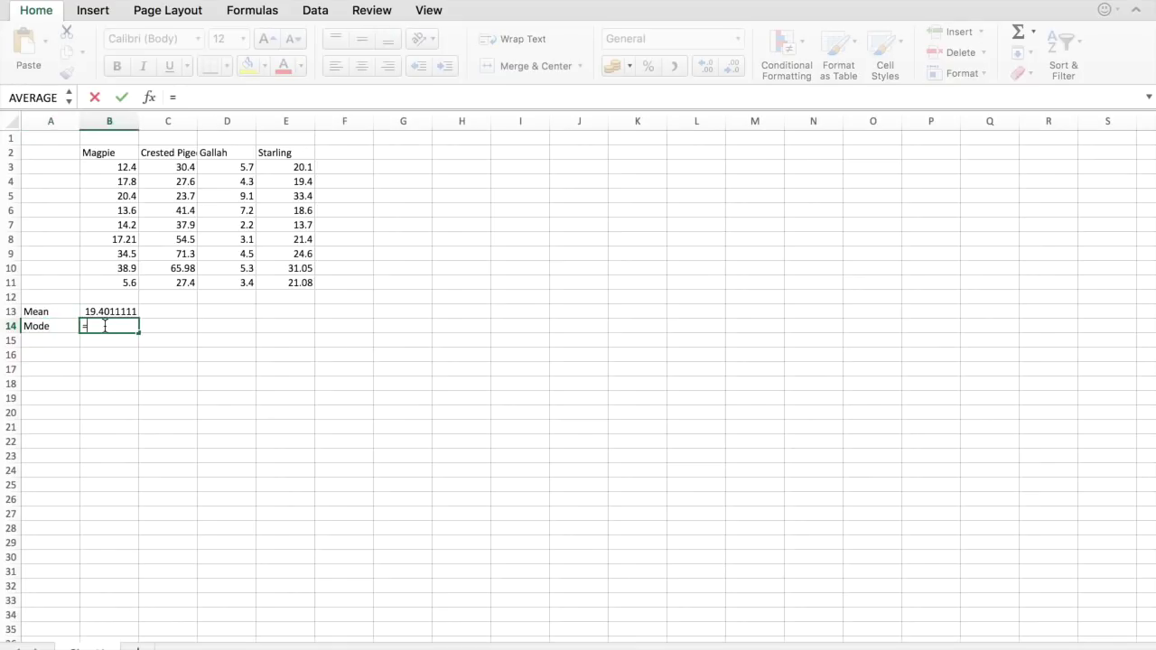
pyautogui.write('mode')
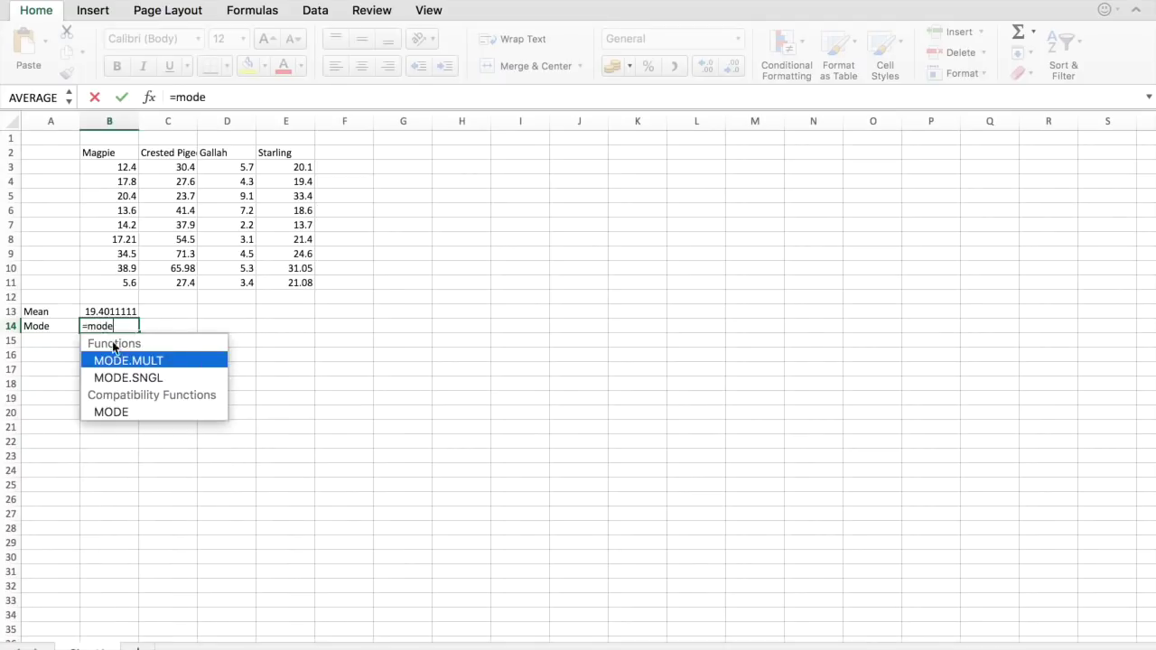
pyautogui.doubleClick(117, 412)
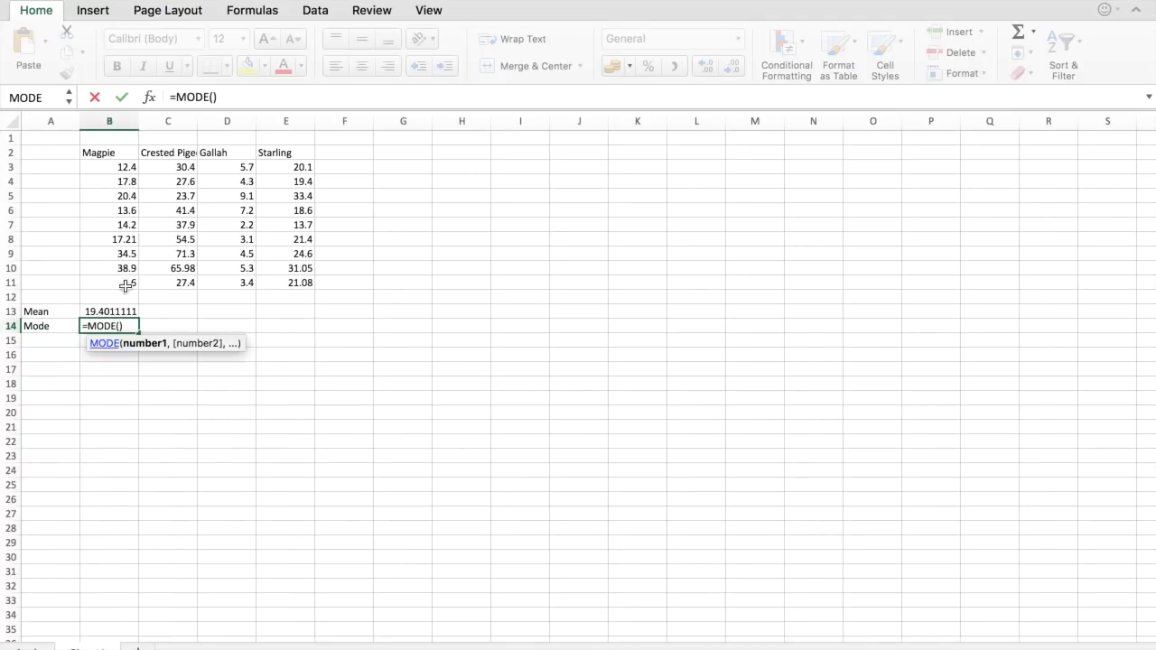
pyautogui.moveTo(121, 168); pyautogui.dragTo(118, 283)
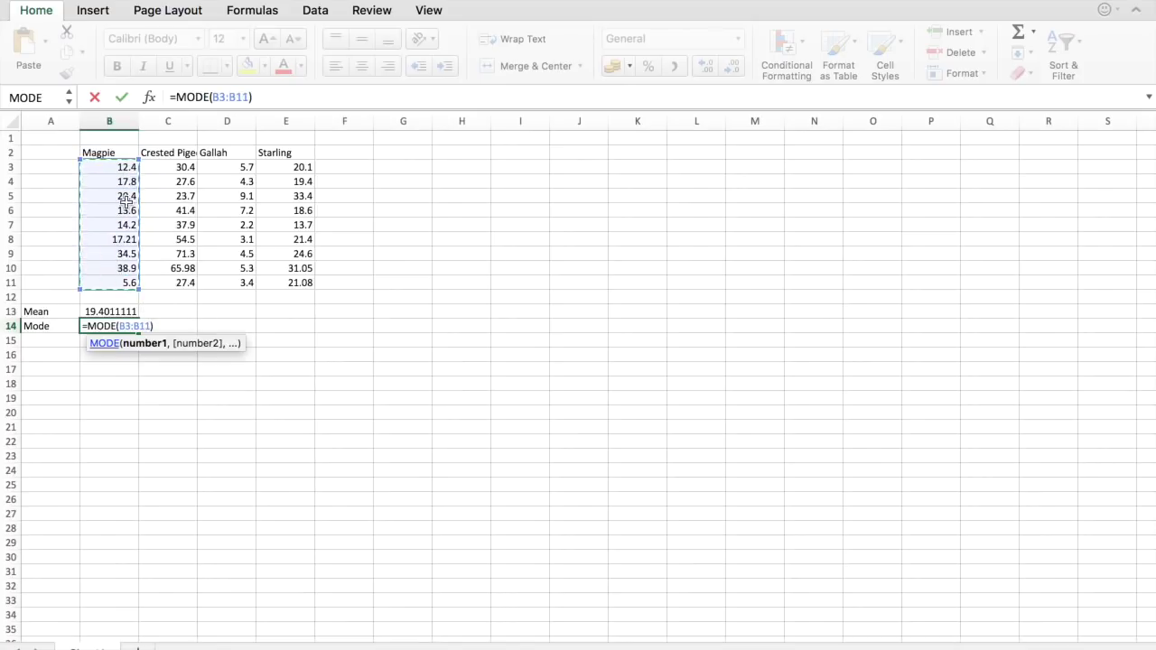
pyautogui.click(124, 96)
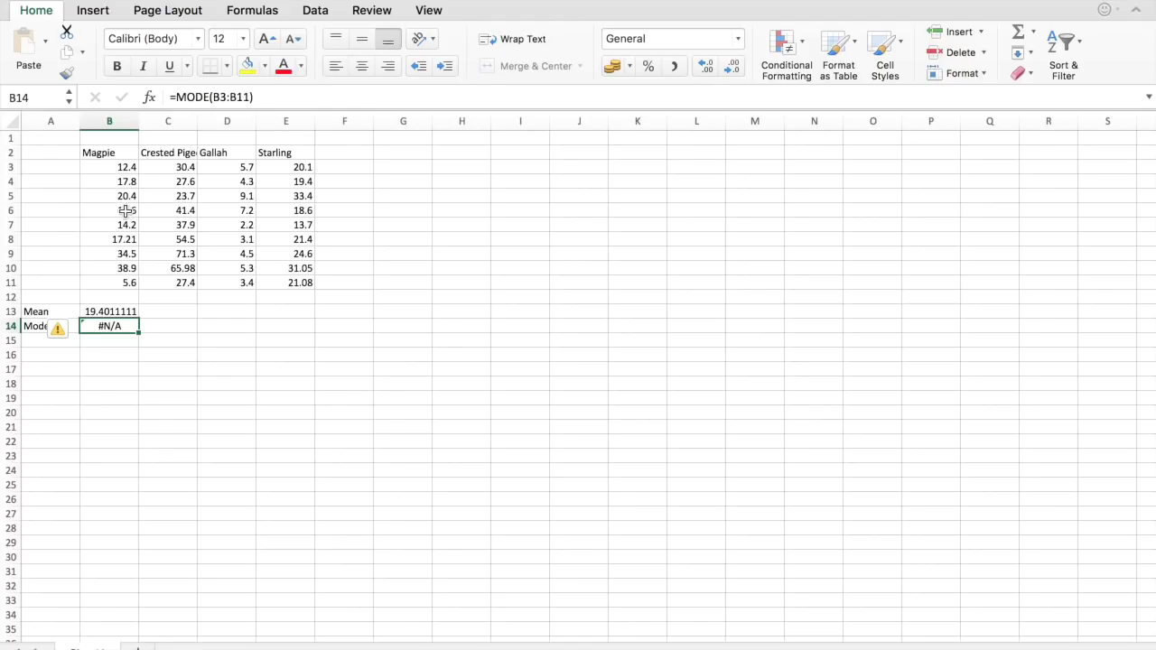
# Clear the Mode label and its formula from cells A14:B14
pyautogui.click(70, 355)
pyautogui.click(40, 326)
pyautogui.moveTo(79, 326); pyautogui.dragTo(106, 326)
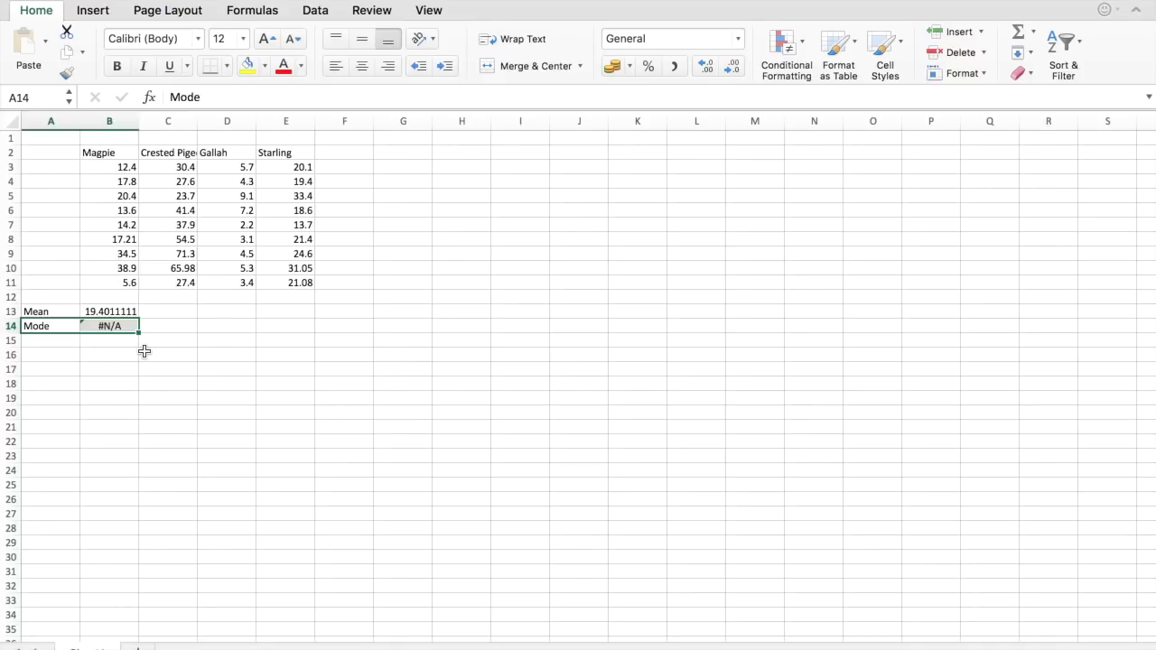
pyautogui.press('Delete')
# Label cell A14 Median and calculate the median of the Magpie values B3:B11 in B14 with MEDIAN
pyautogui.click(77, 327)
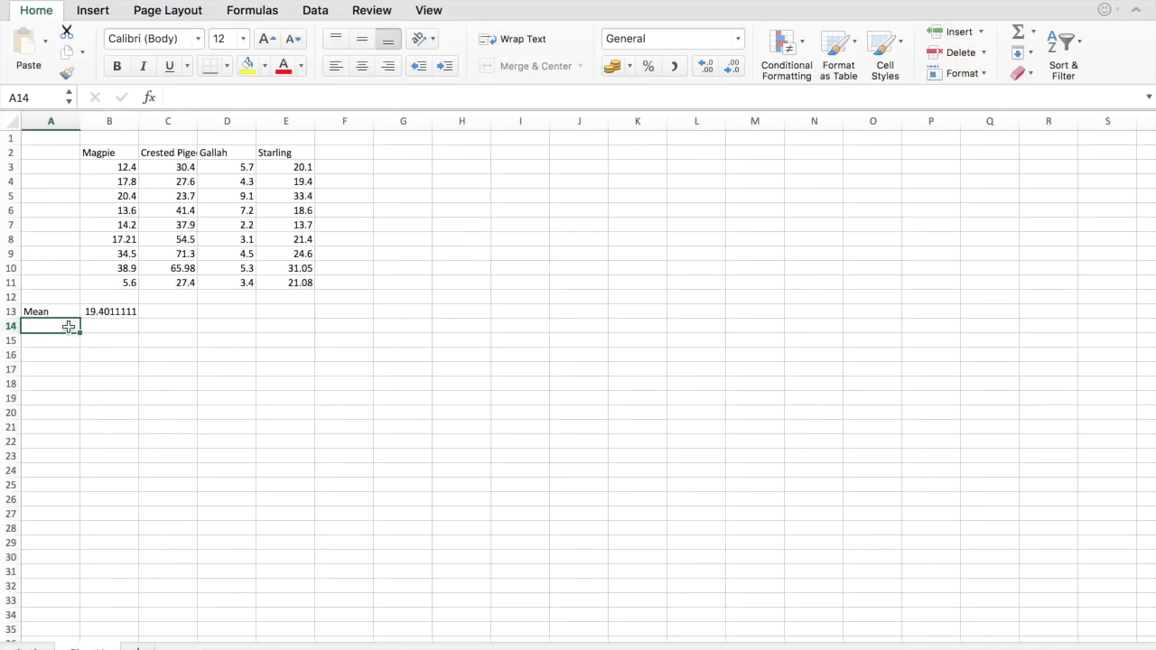
pyautogui.write('Me')
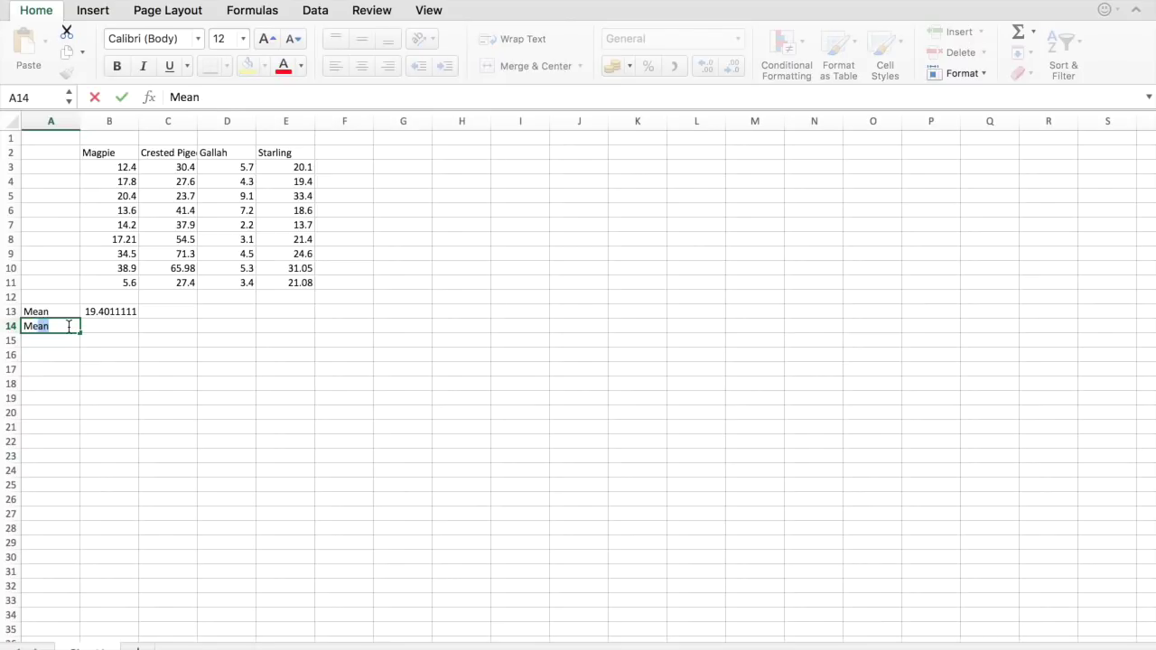
pyautogui.write('dian')
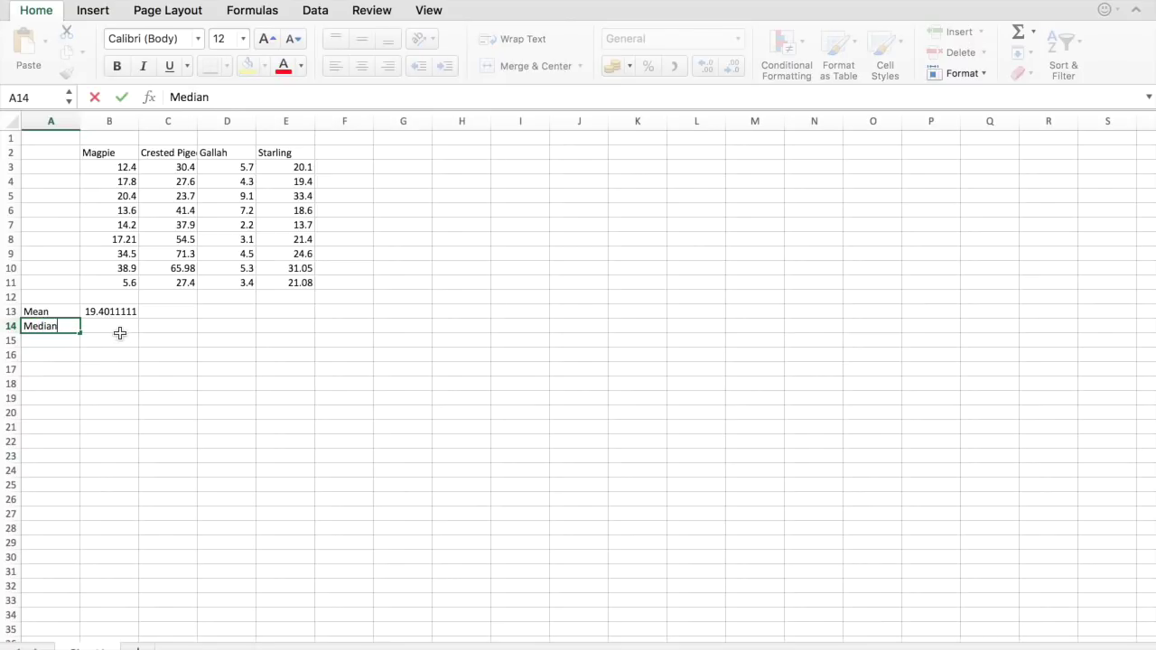
pyautogui.click(120, 328)
pyautogui.write('=')
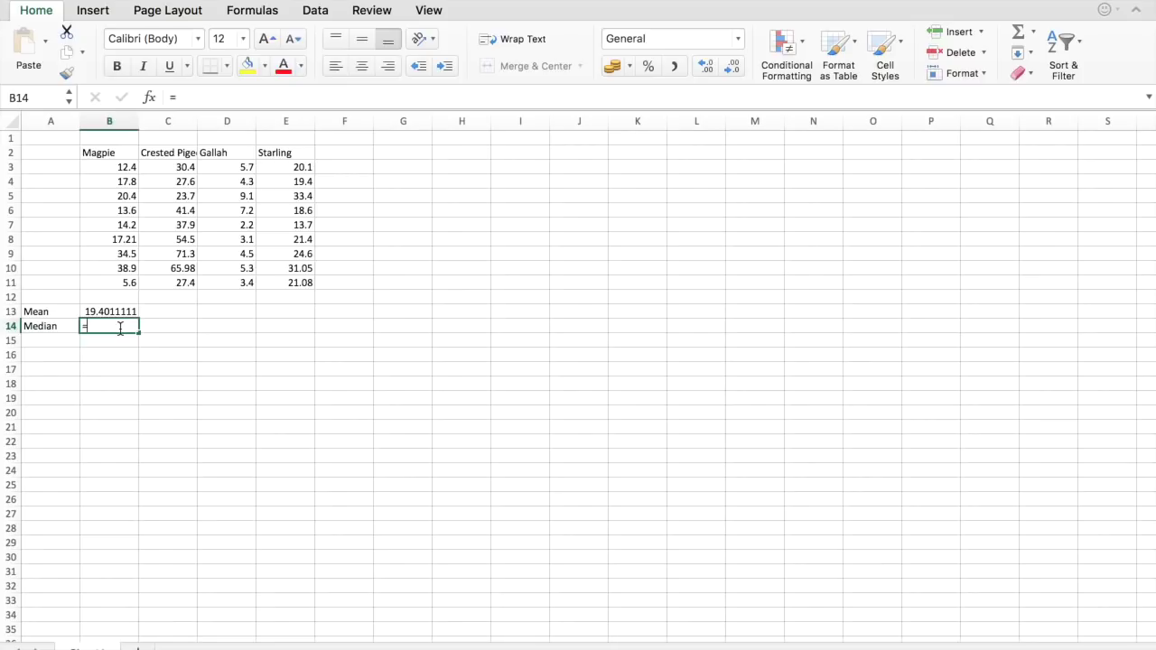
pyautogui.write('median')
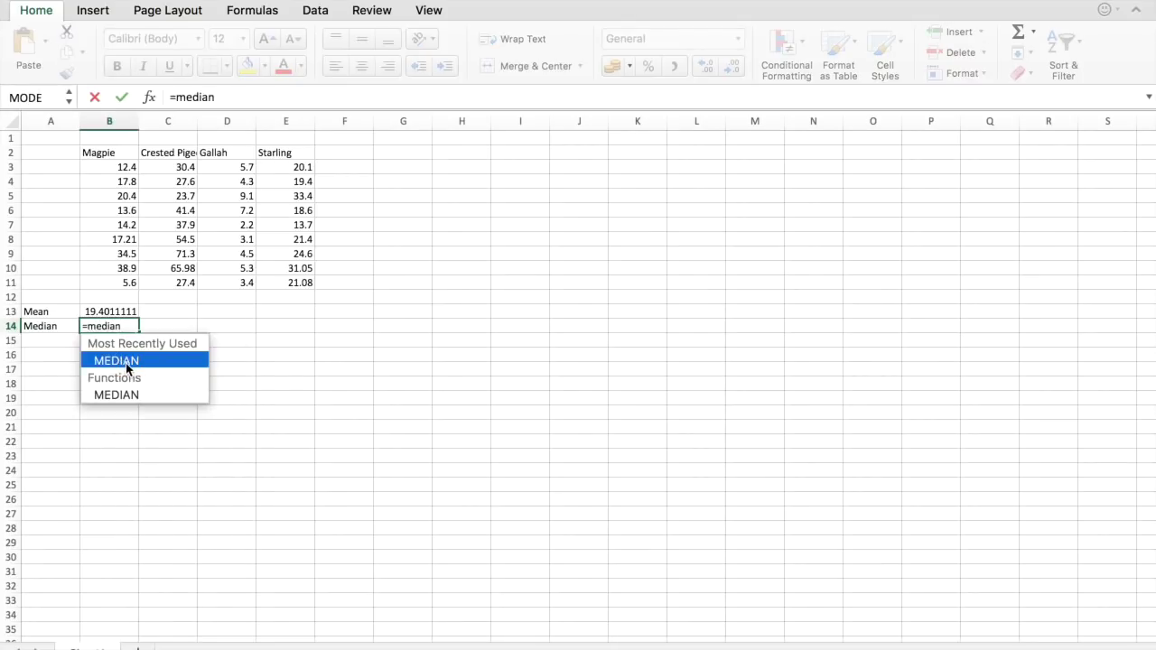
pyautogui.doubleClick(126, 364)
pyautogui.moveTo(124, 169); pyautogui.dragTo(120, 281)
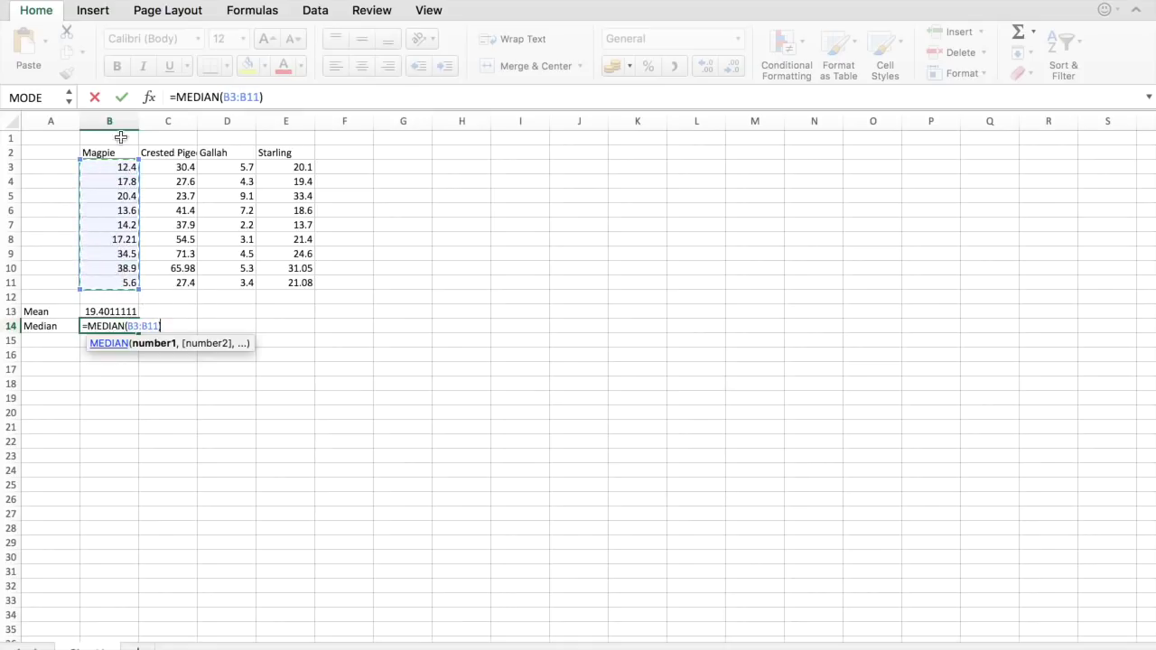
pyautogui.click(123, 96)
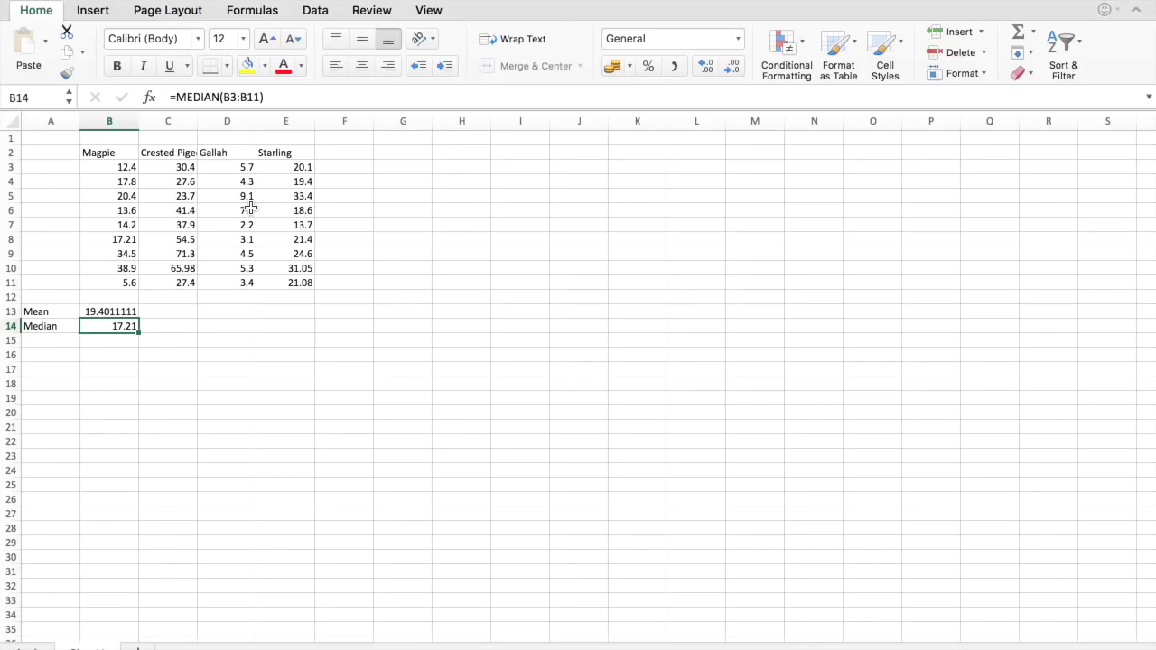
# Label cell A16 Standard Deviation and autofit column A to the label's width
pyautogui.click(63, 354)
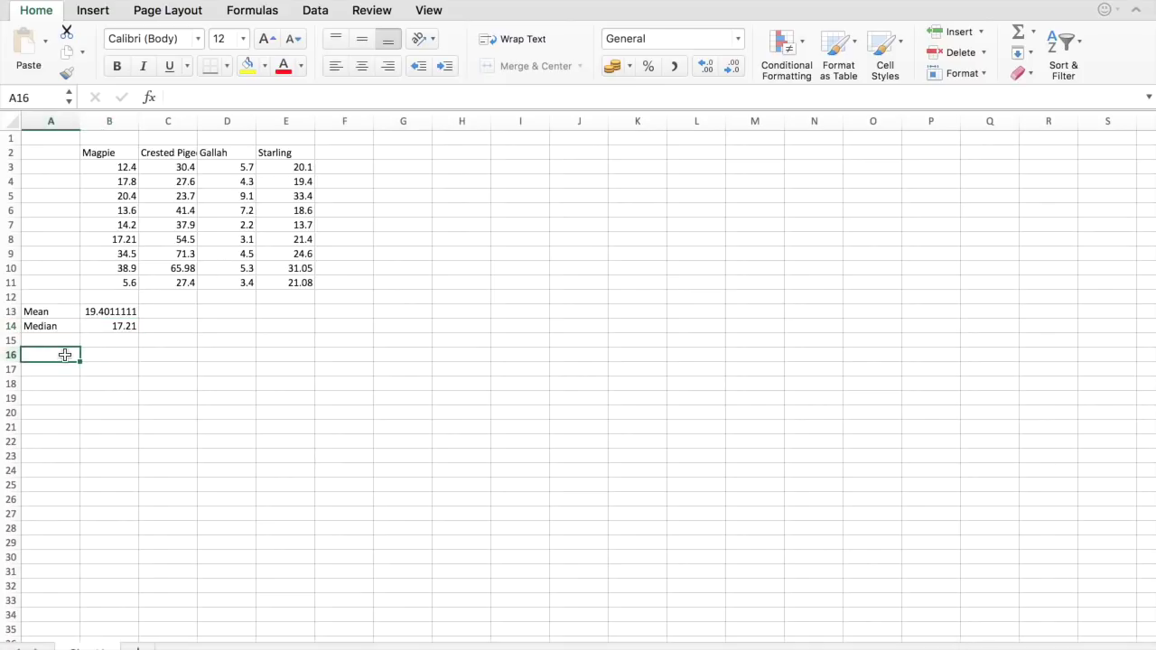
pyautogui.write('Standar')
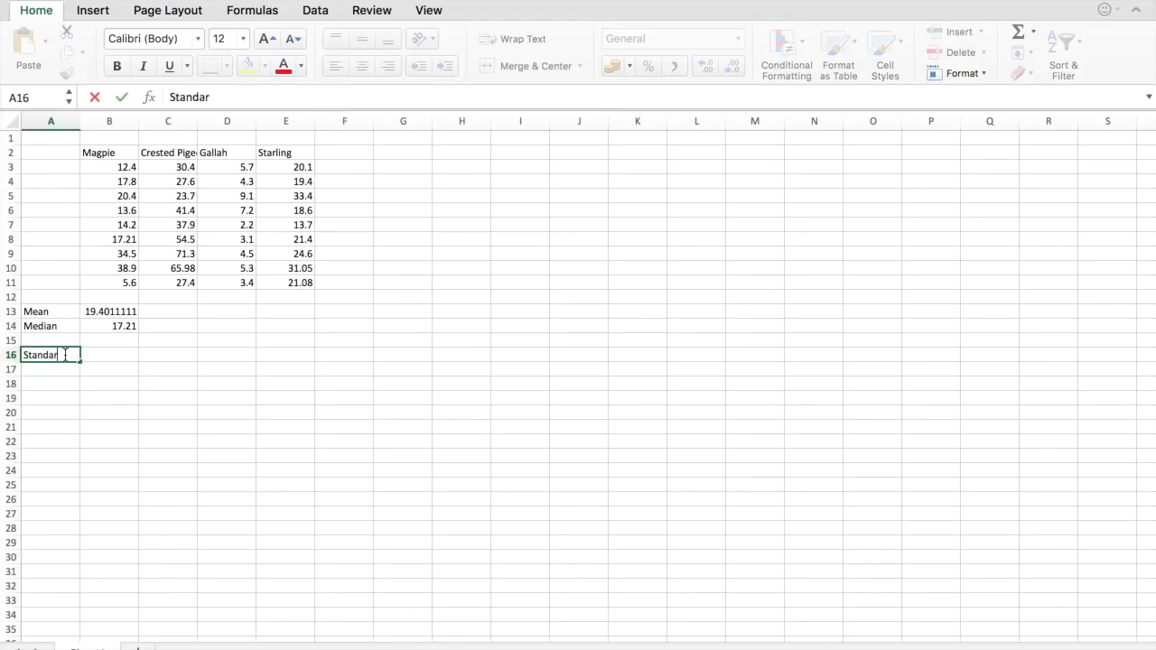
pyautogui.write('d Deviatio')
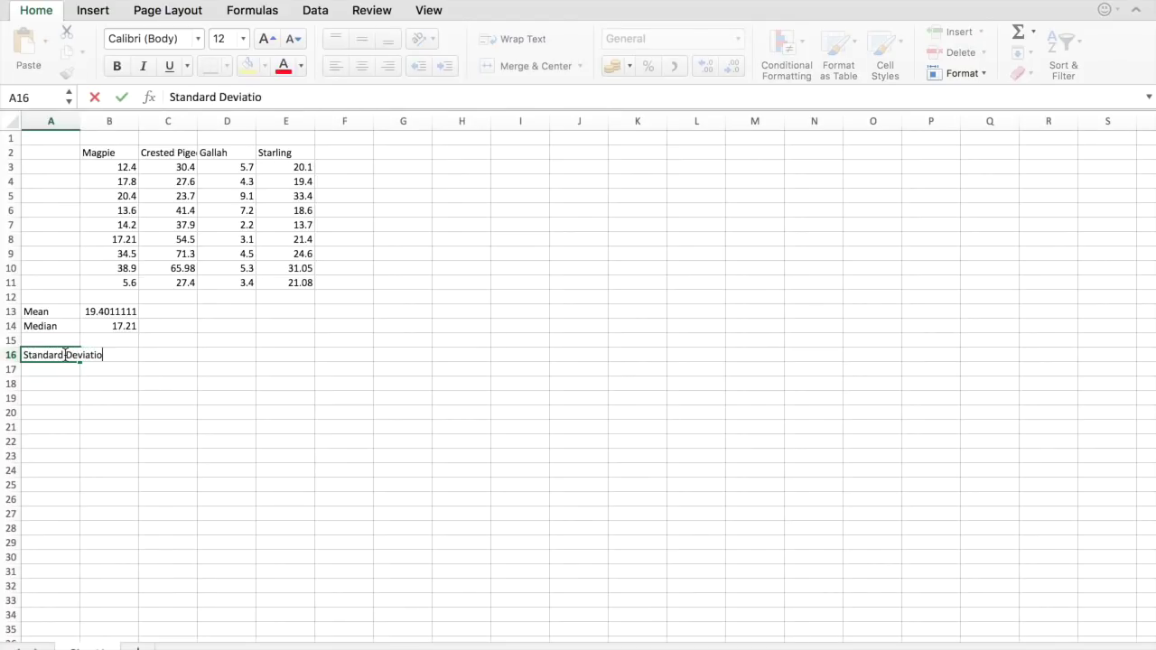
pyautogui.write('n')
pyautogui.click(95, 400)
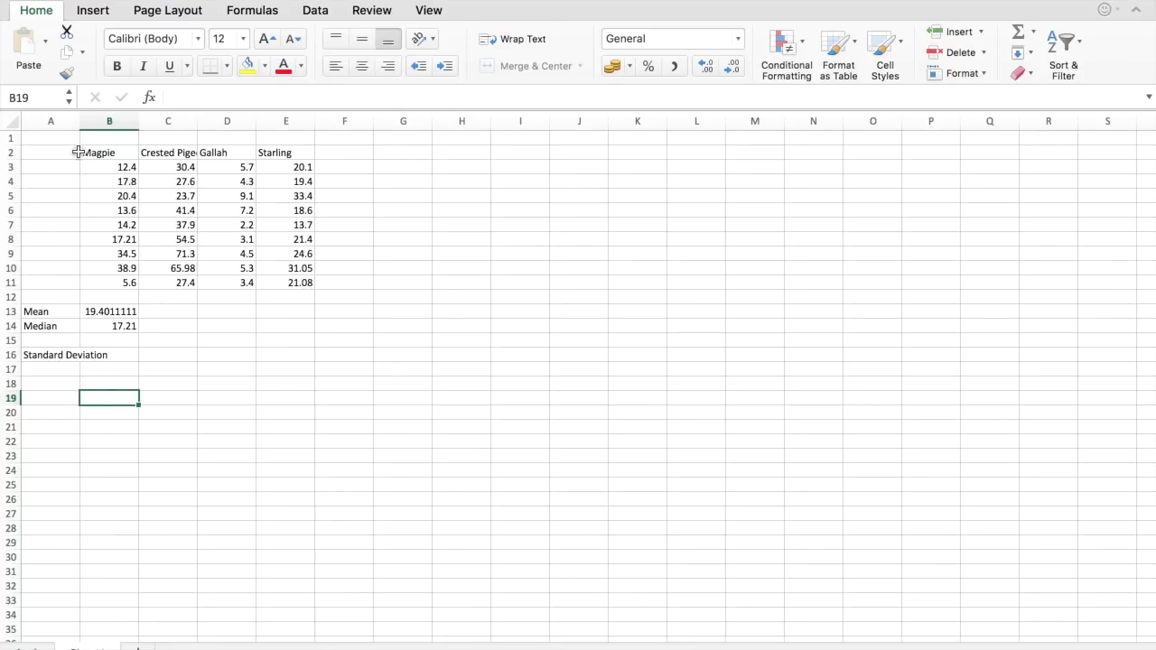
pyautogui.doubleClick(79, 123)
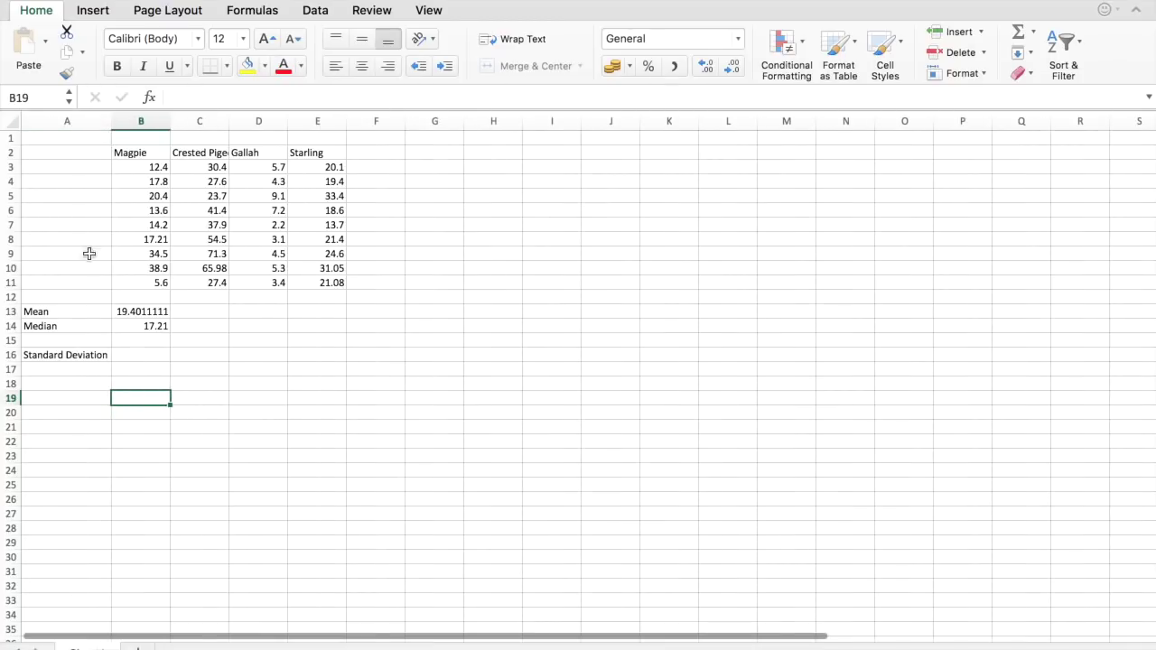
# Calculate the standard deviation of the Magpie values B3:B11 in cell B16 with STDEV
pyautogui.click(133, 354)
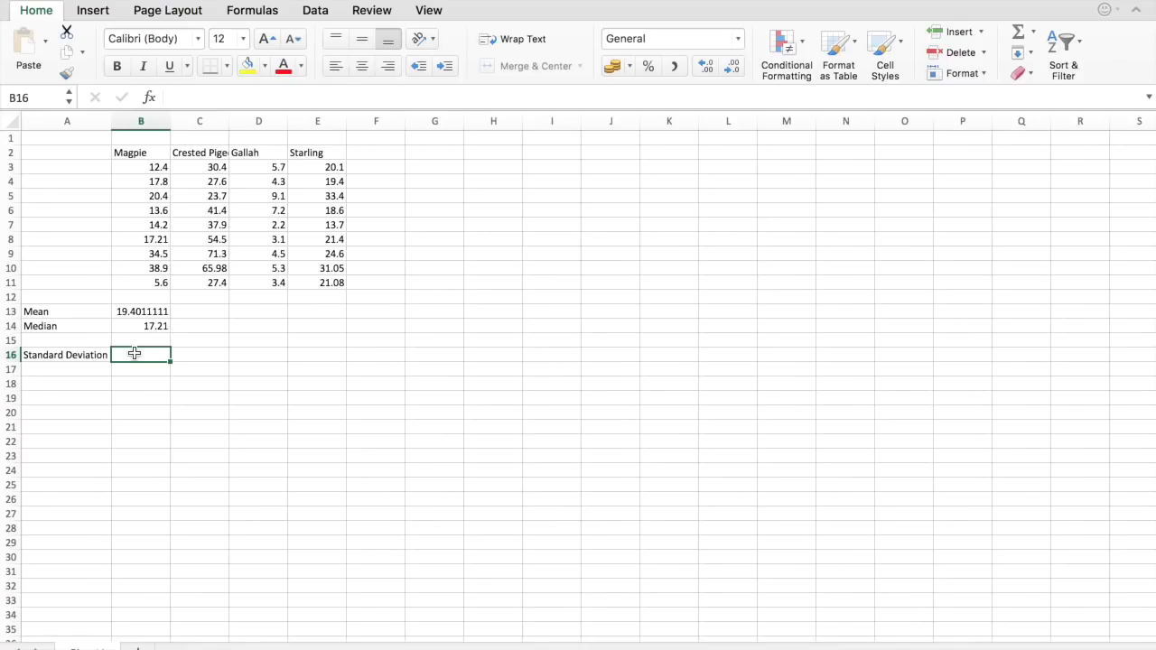
pyautogui.write('=st')
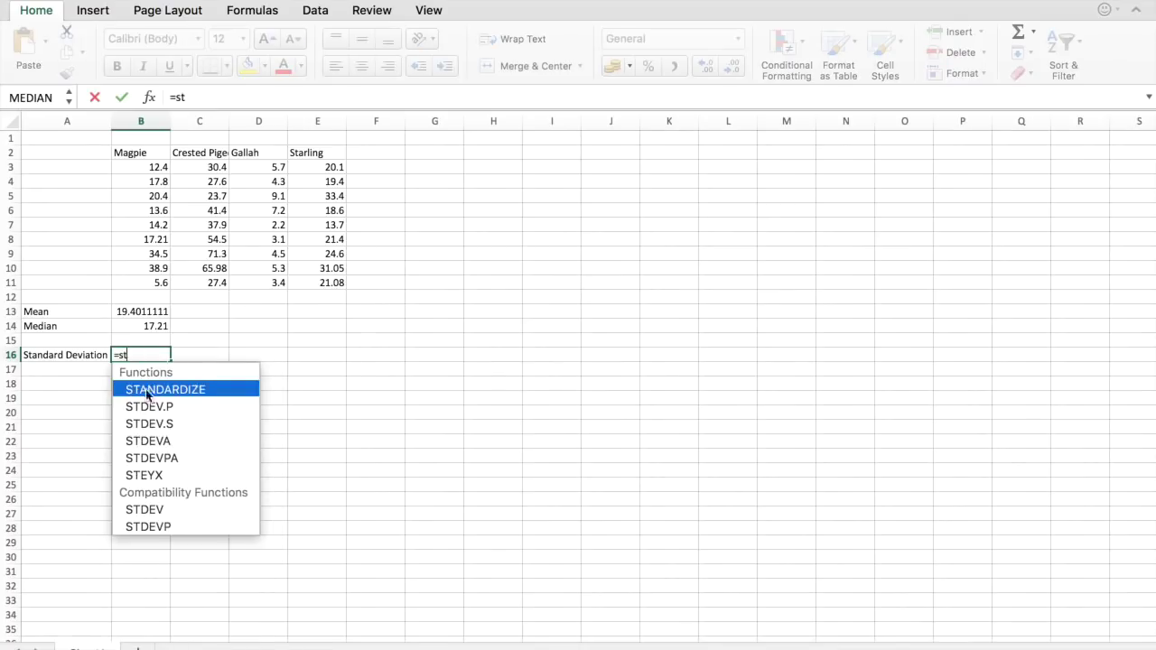
pyautogui.doubleClick(153, 511)
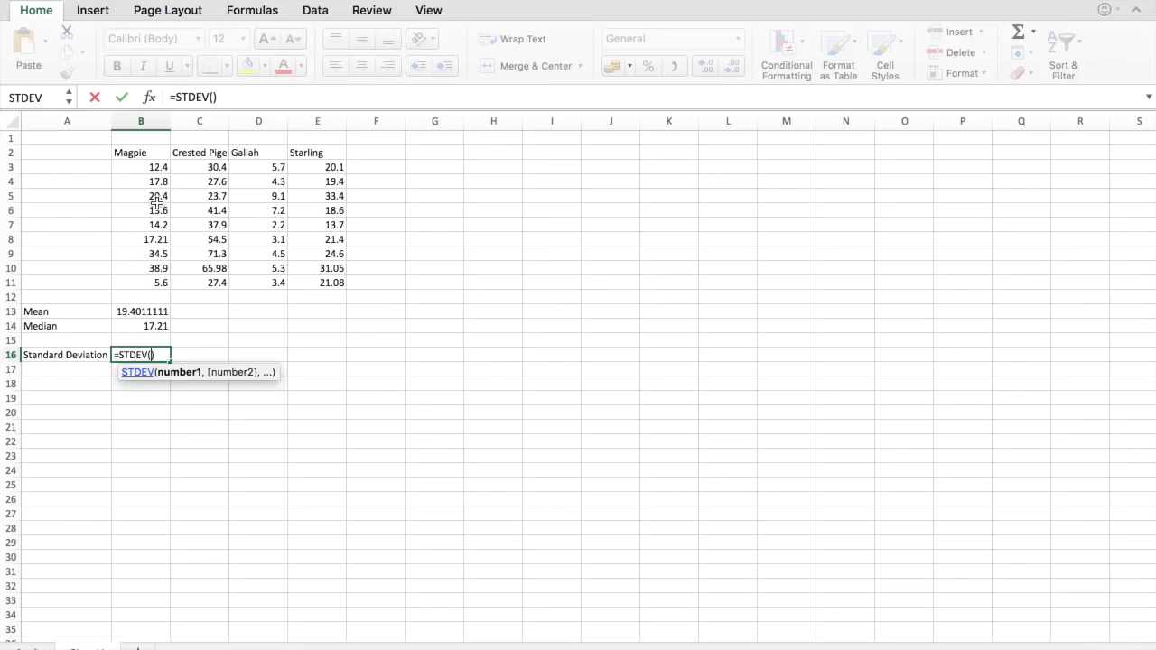
pyautogui.moveTo(158, 168); pyautogui.dragTo(150, 283)
pyautogui.click(125, 97)
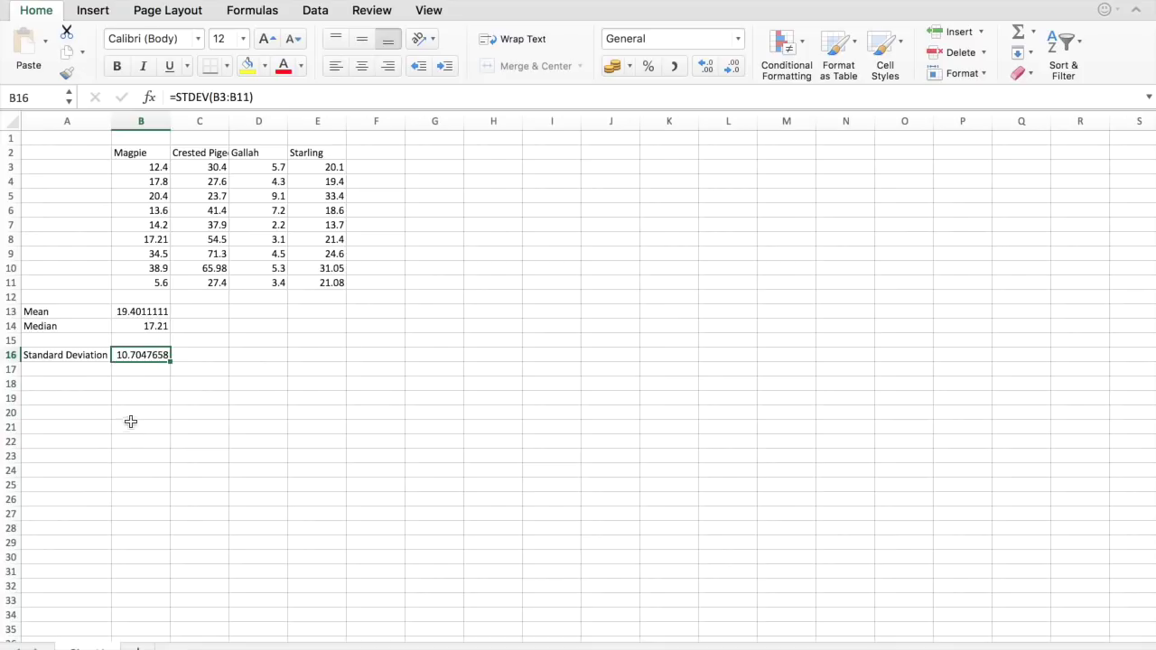
# Label cell A17 Coefficient of Variance
pyautogui.click(92, 373)
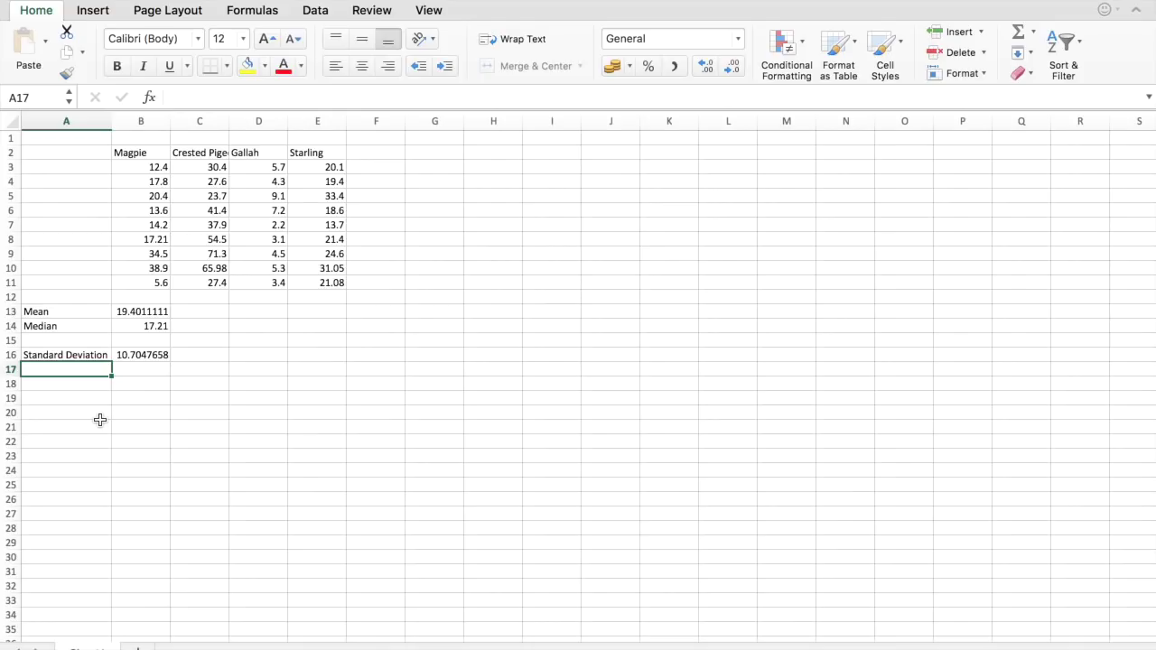
pyautogui.write('Coo')
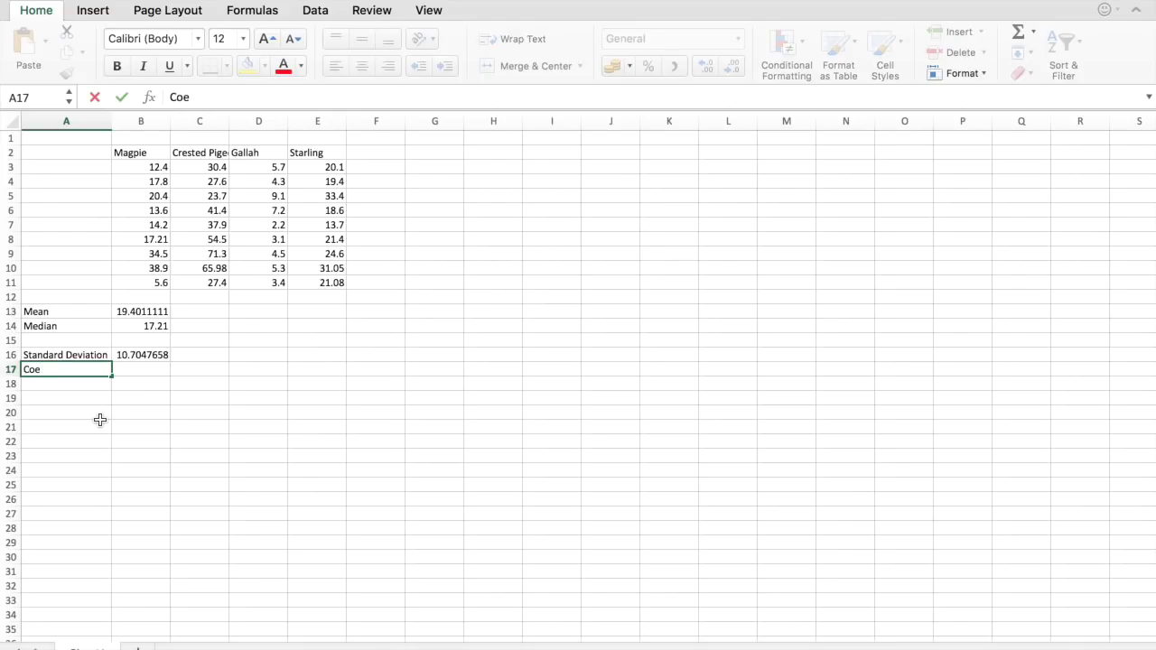
pyautogui.write('fficient of V')
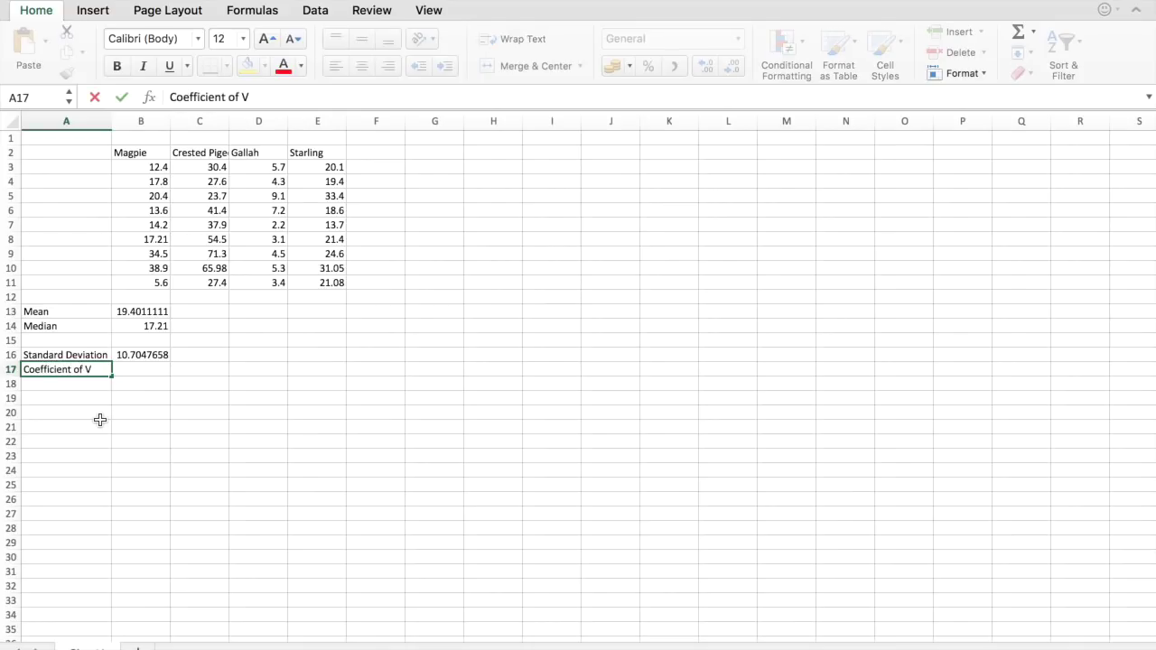
pyautogui.write('ariance')
pyautogui.click(134, 425)
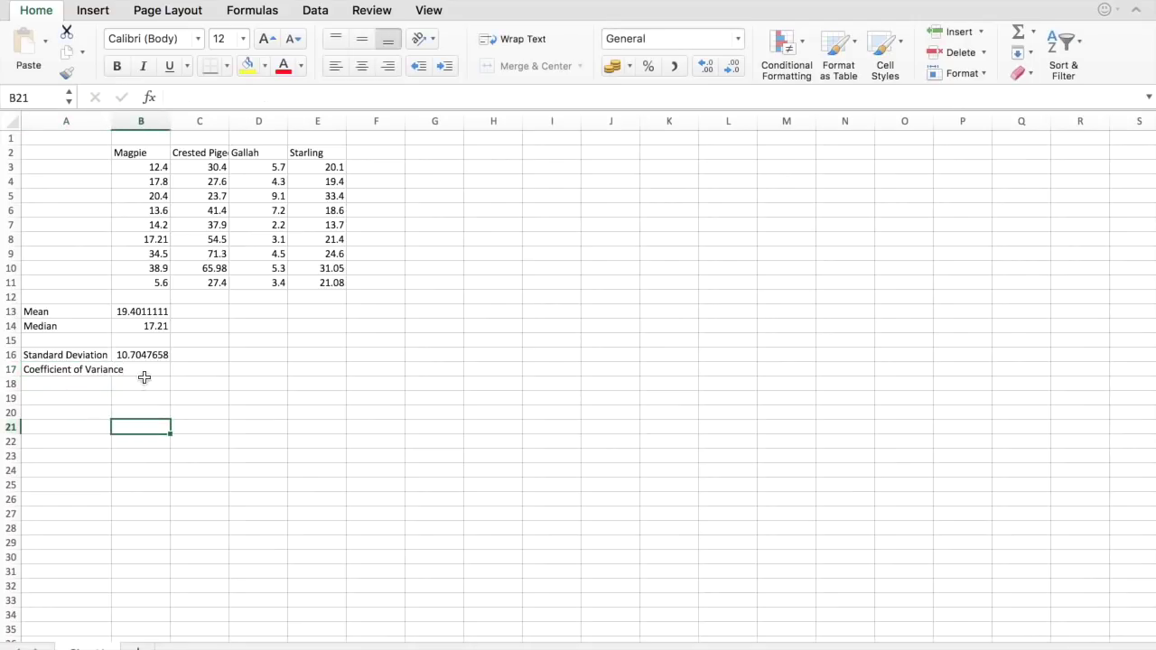
# Calculate the Magpie coefficient of variance in cell B17 by dividing the standard deviation by the mean with =B16/B13
pyautogui.click(145, 370)
pyautogui.write('=')
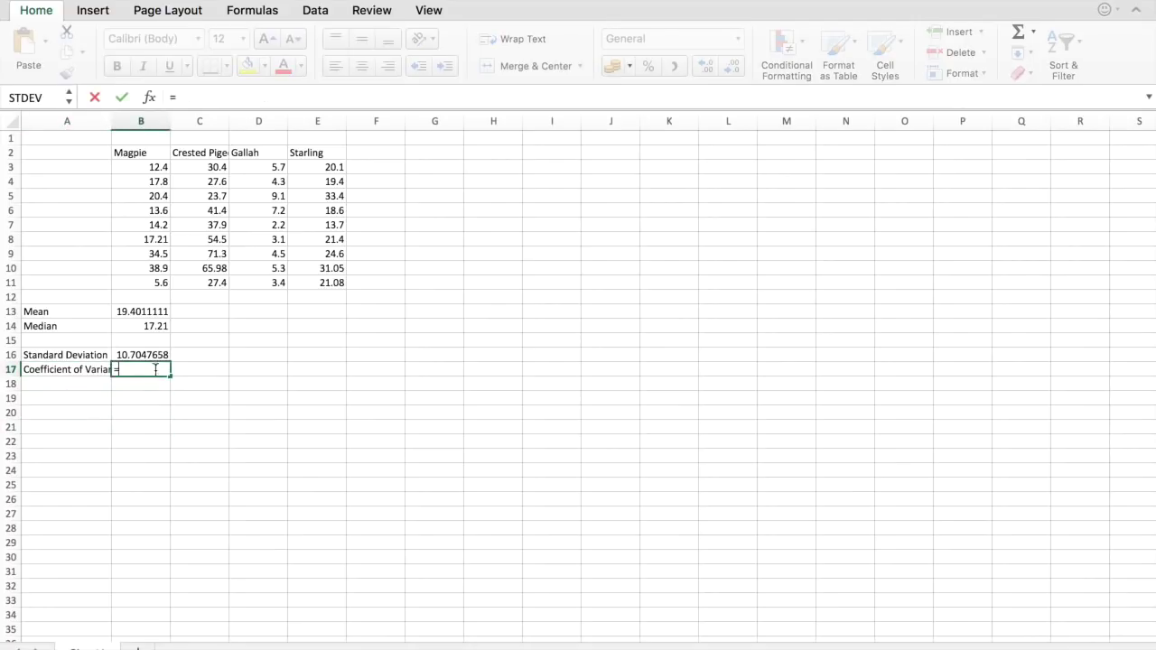
pyautogui.click(155, 355)
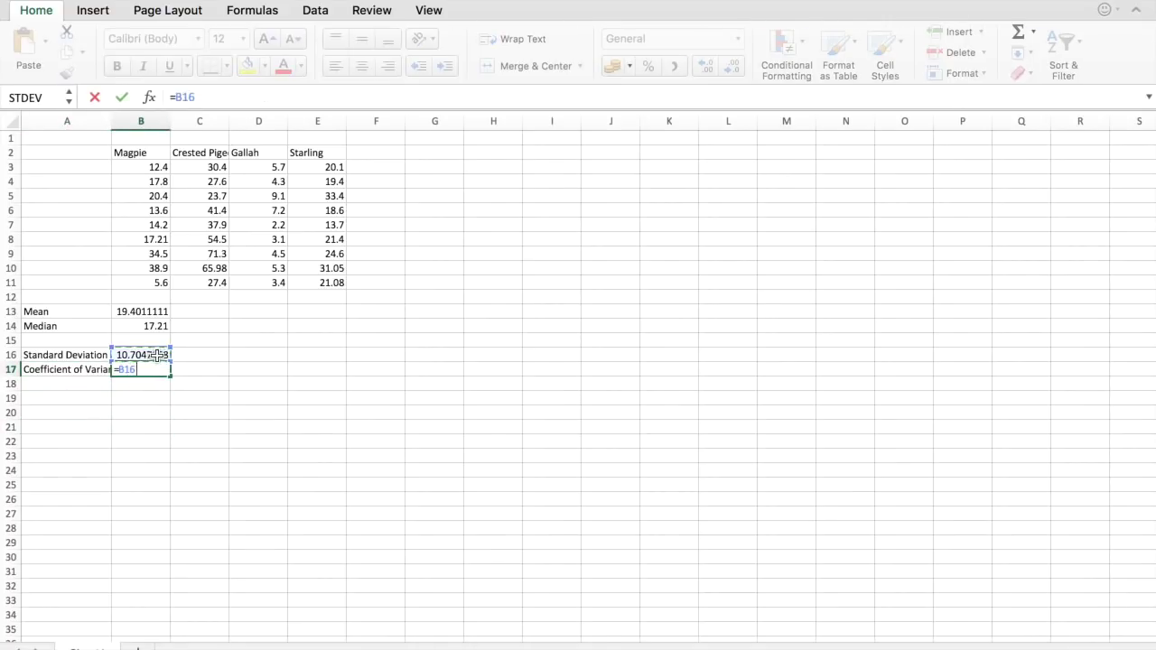
pyautogui.write('/')
pyautogui.click(156, 311)
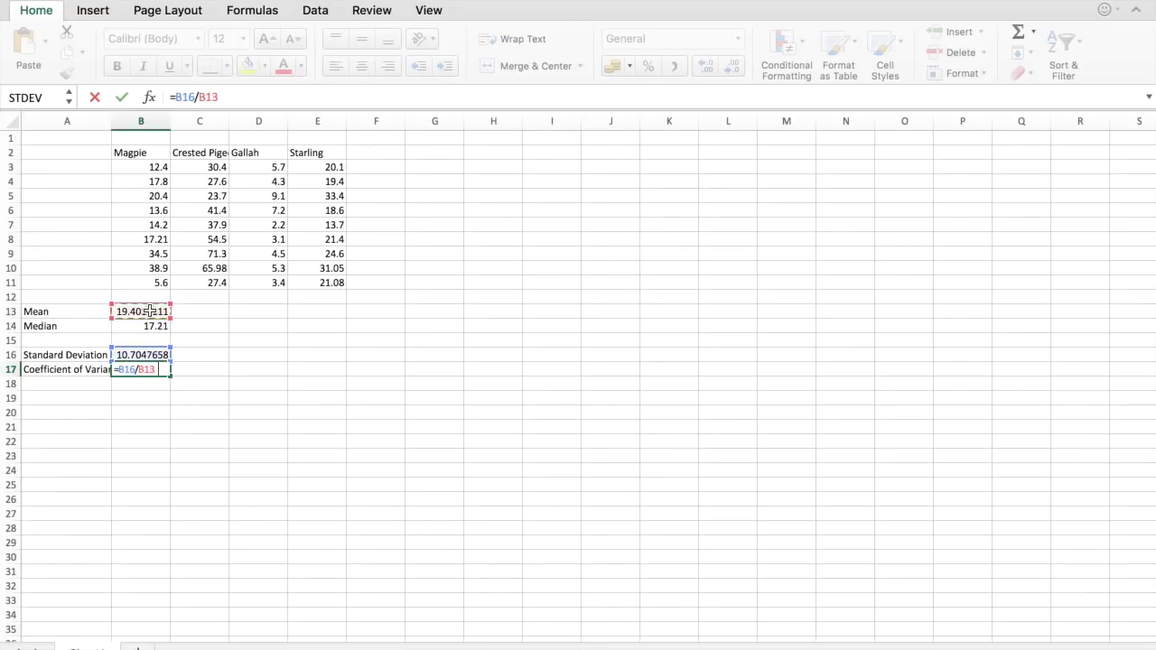
pyautogui.click(123, 98)
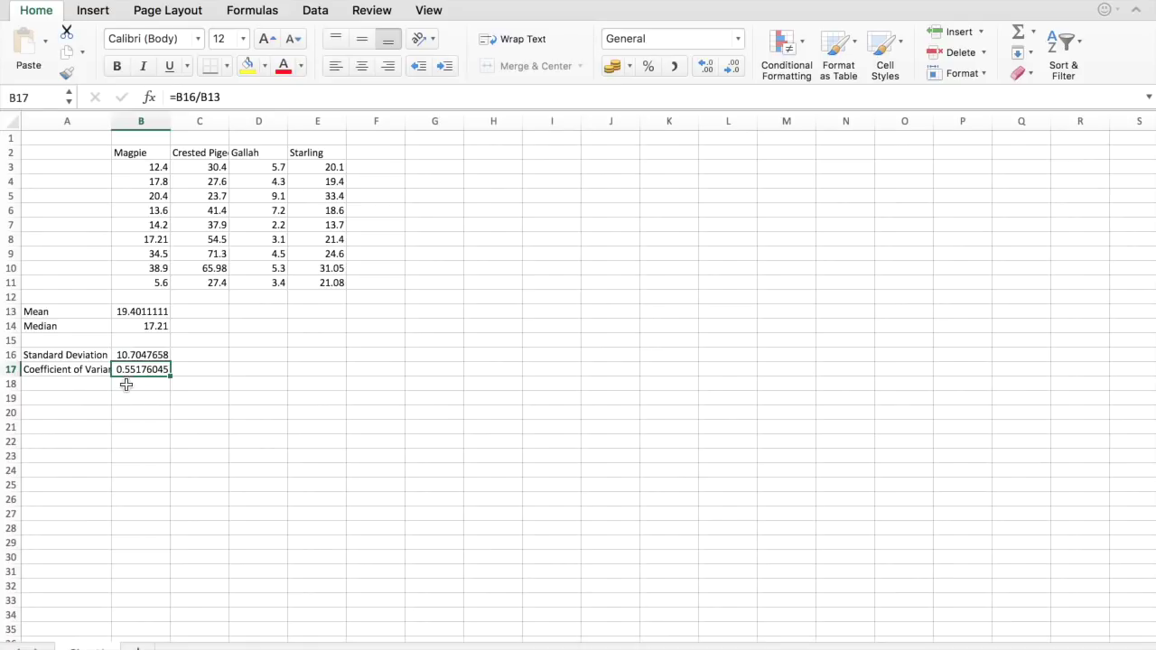
# Label cell A18 % and convert the Magpie coefficient of variance to a percentage in B18 with =B17*100
pyautogui.click(92, 385)
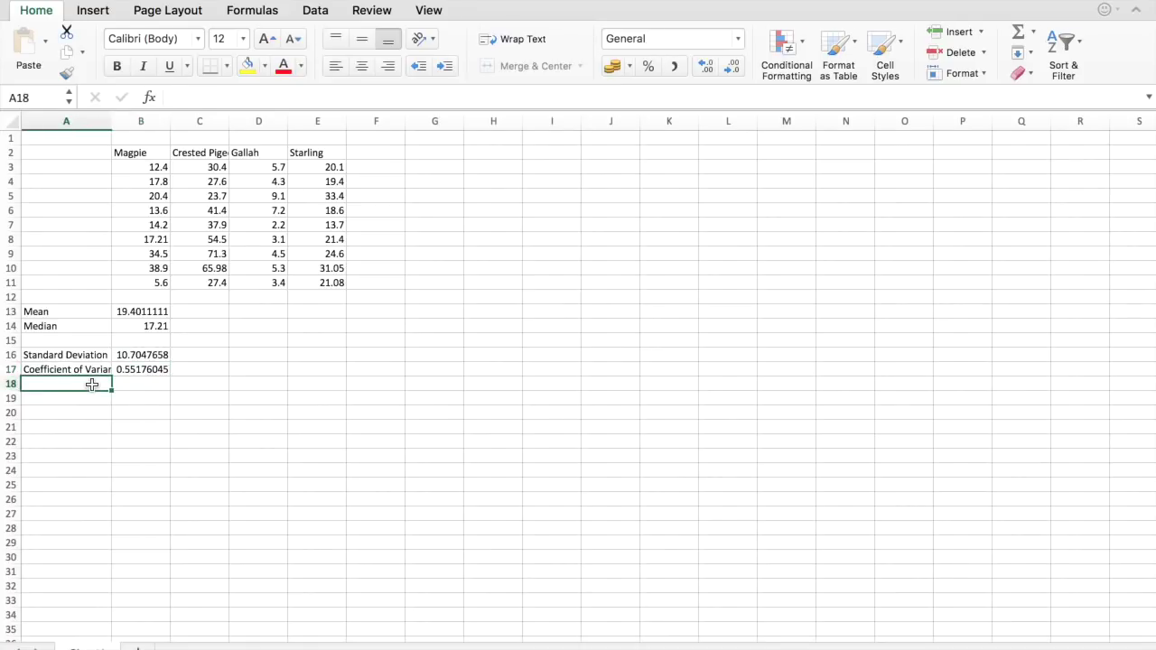
pyautogui.write('%')
pyautogui.press('Tab')
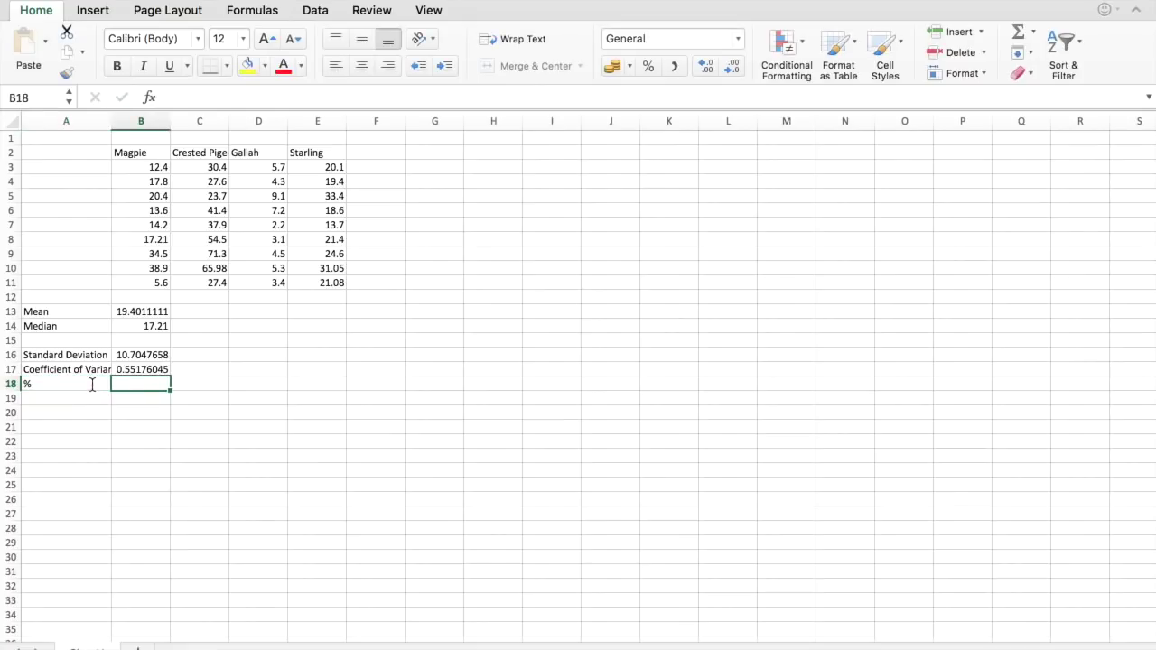
pyautogui.write('=')
pyautogui.click(147, 370)
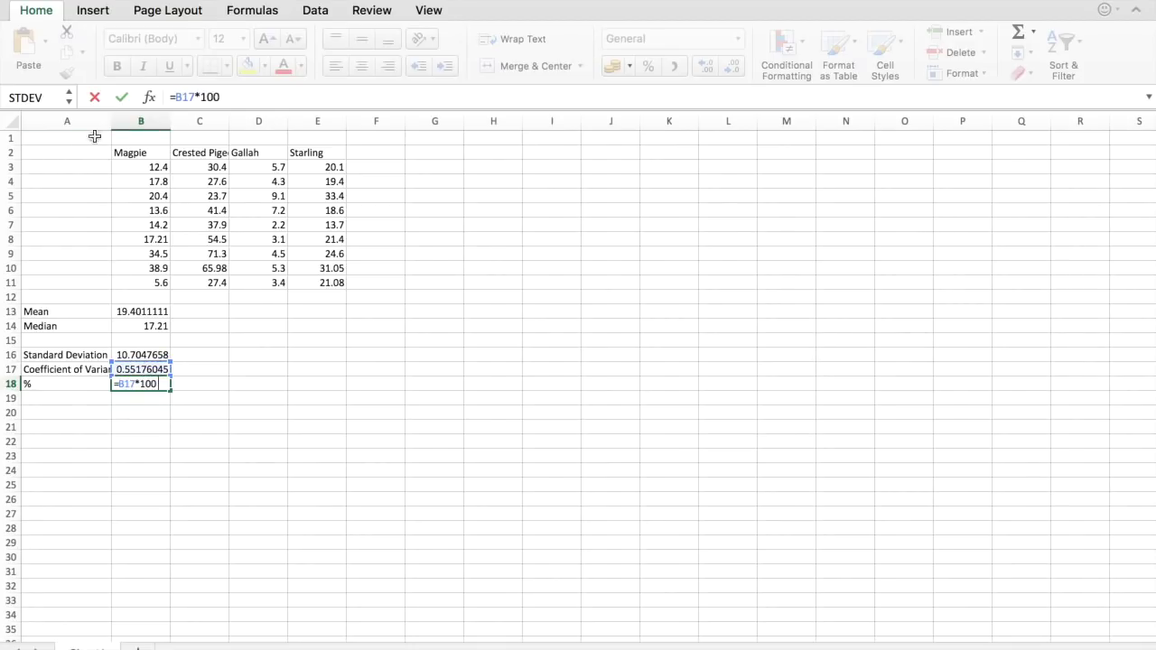
pyautogui.click(120, 96)
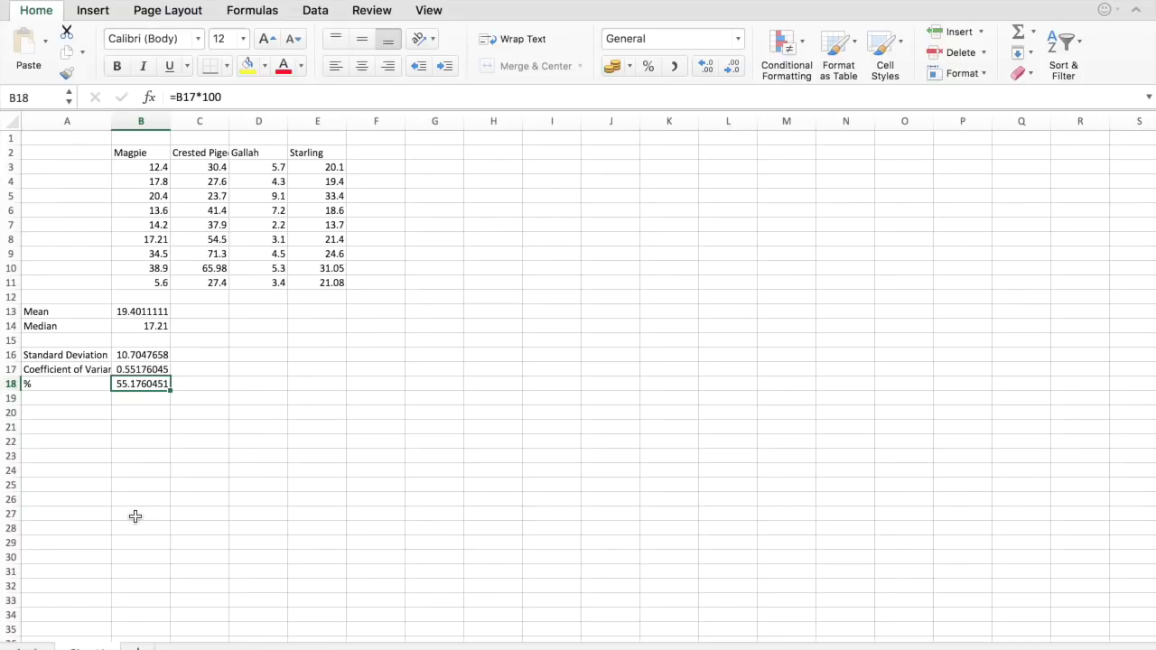
# Examine which cells the coefficient of variance formula in B17 refers to, leaving the formula as it is
pyautogui.click(142, 372)
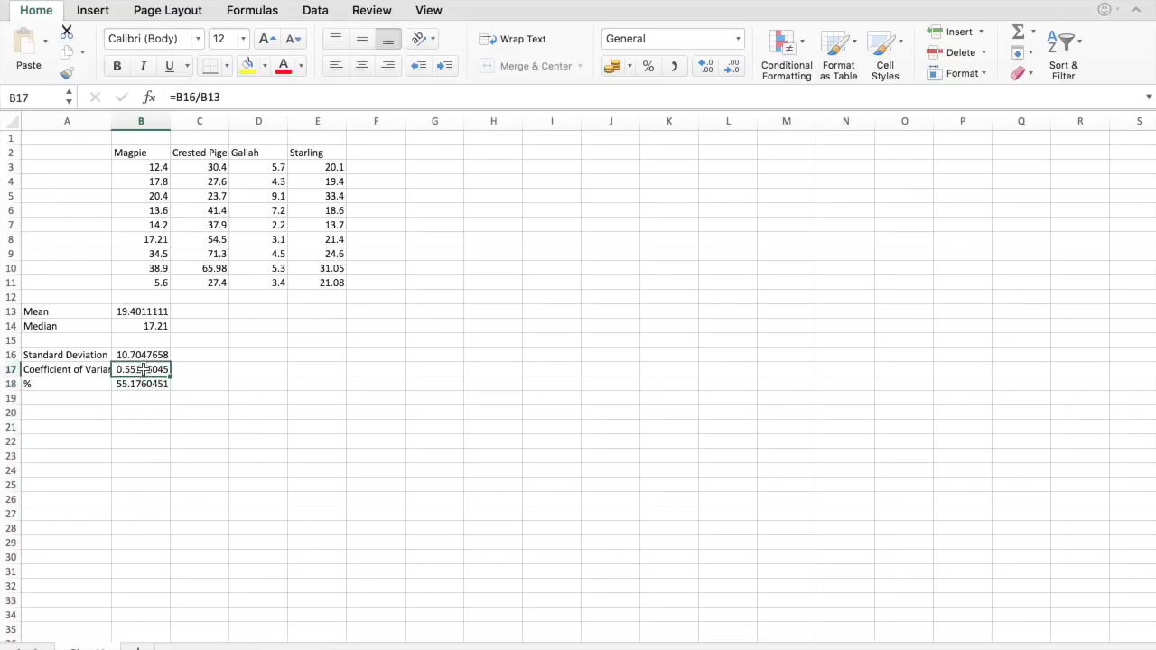
pyautogui.click(197, 93)
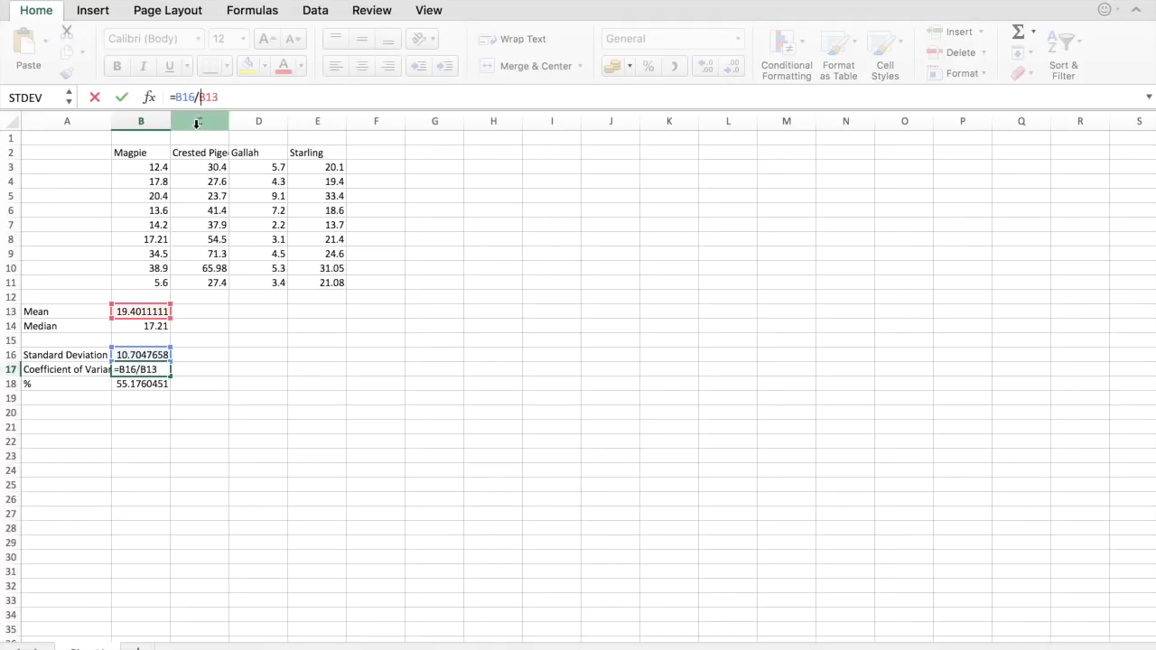
pyautogui.click(122, 97)
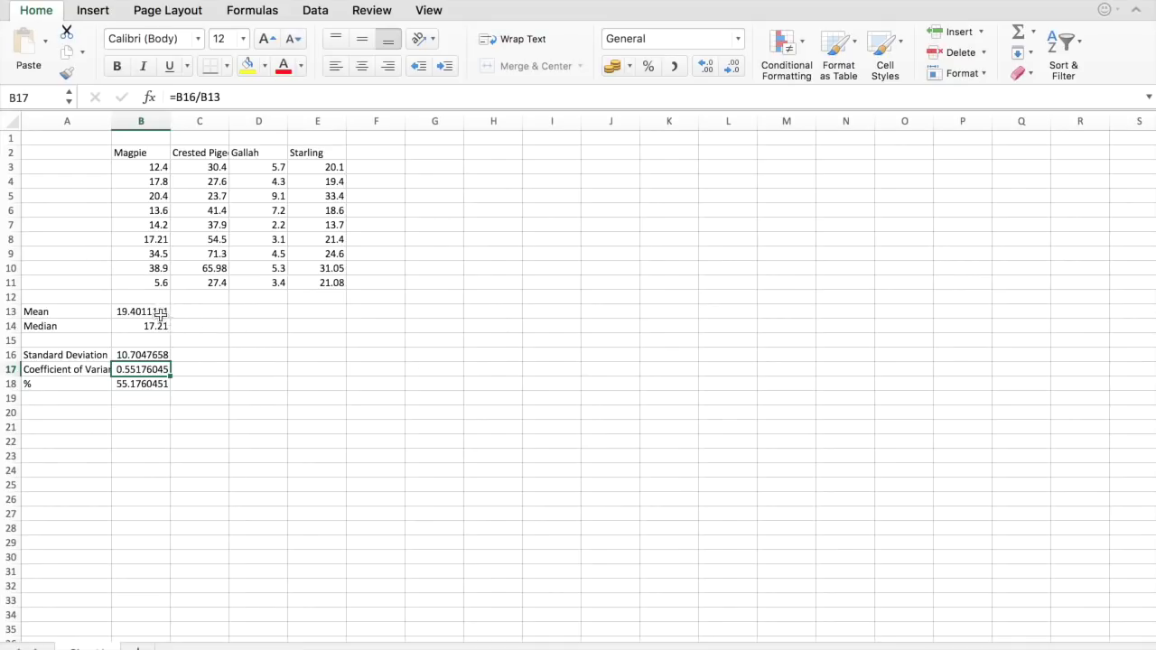
# Fill the Magpie statistics formulas in B13:B18 across to the Crested Pigeon, Gallah and Starling columns, through E18
pyautogui.click(158, 314)
pyautogui.moveTo(158, 321); pyautogui.dragTo(340, 390)
pyautogui.click(147, 314)
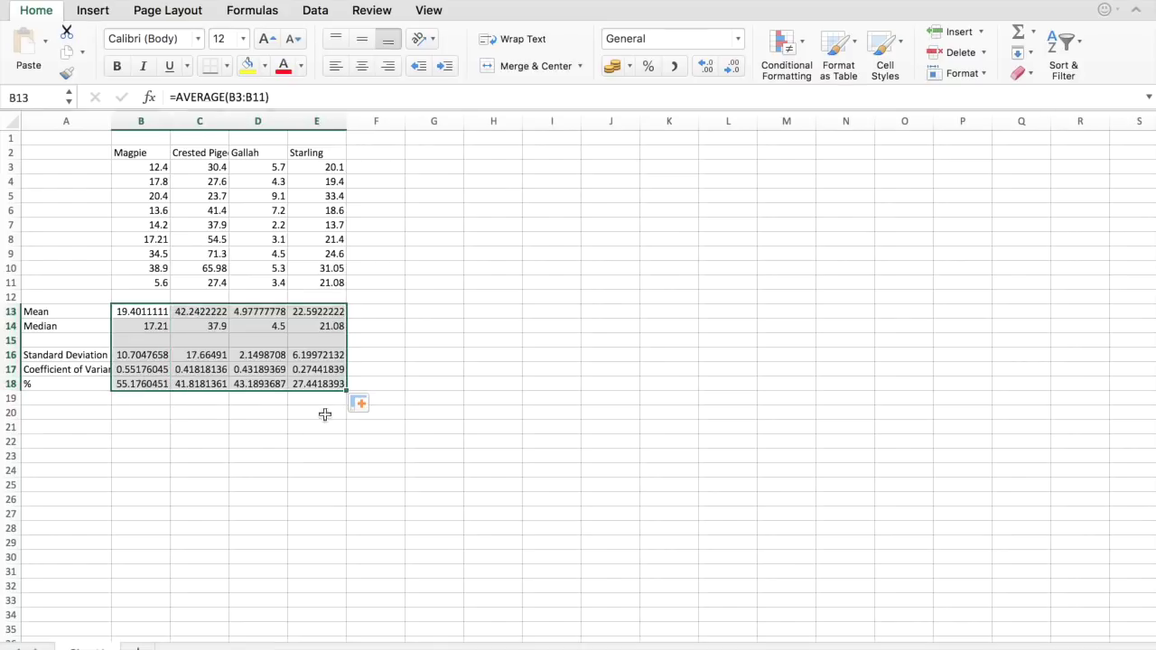
pyautogui.moveTo(269, 443); pyautogui.dragTo(270, 428)
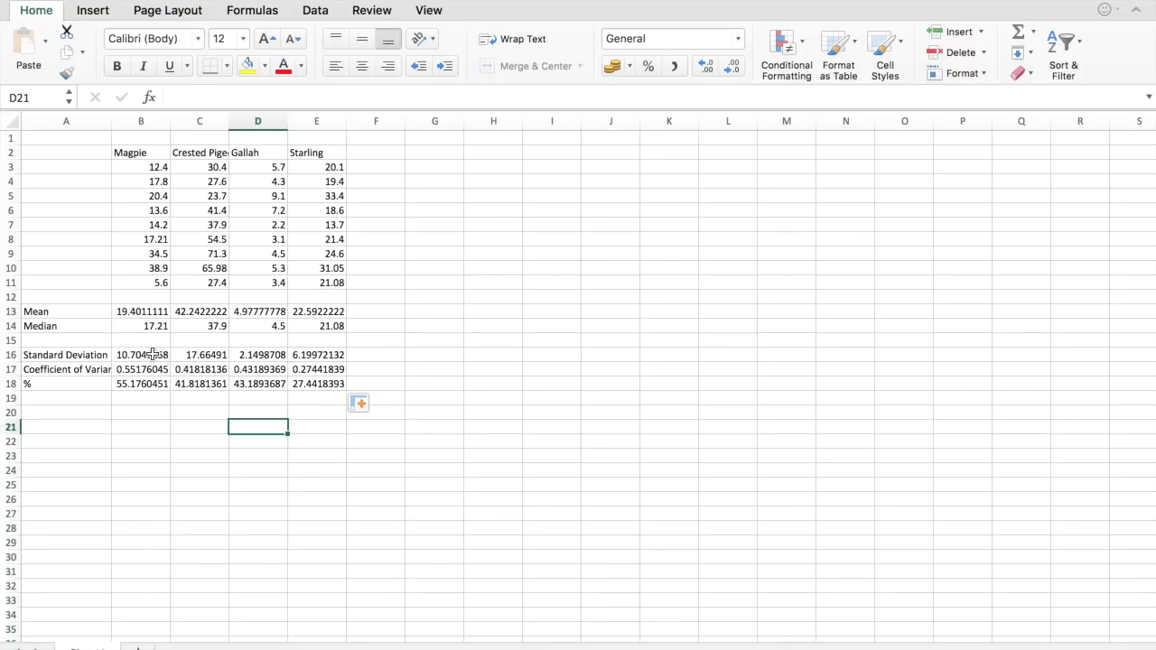
# Reduce the standard deviation, coefficient of variance and percentage values in B16:E18 to one decimal place
pyautogui.moveTo(150, 355); pyautogui.dragTo(314, 385)
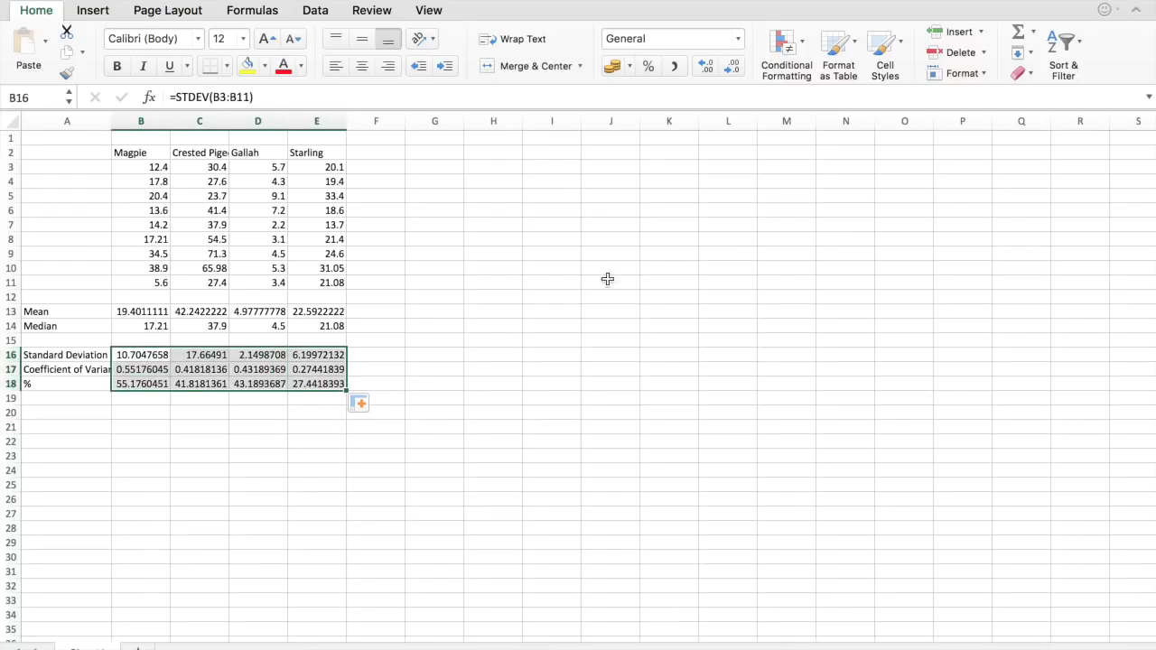
pyautogui.click(732, 69)
pyautogui.click(731, 68)
pyautogui.click(732, 69)
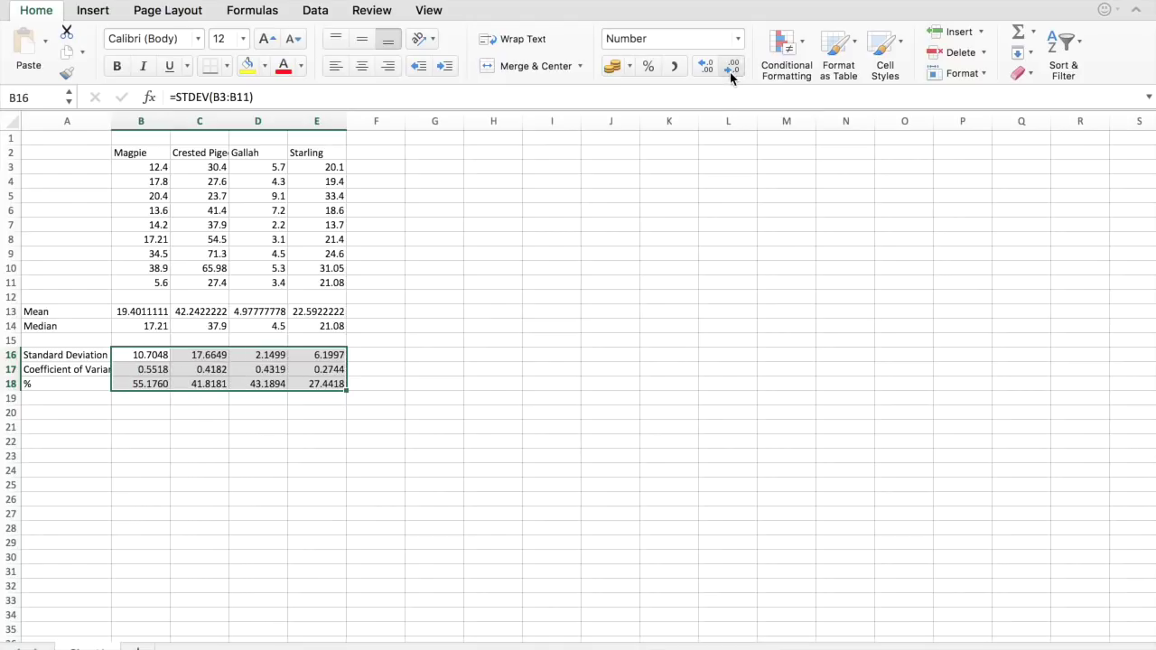
pyautogui.click(732, 68)
pyautogui.click(732, 69)
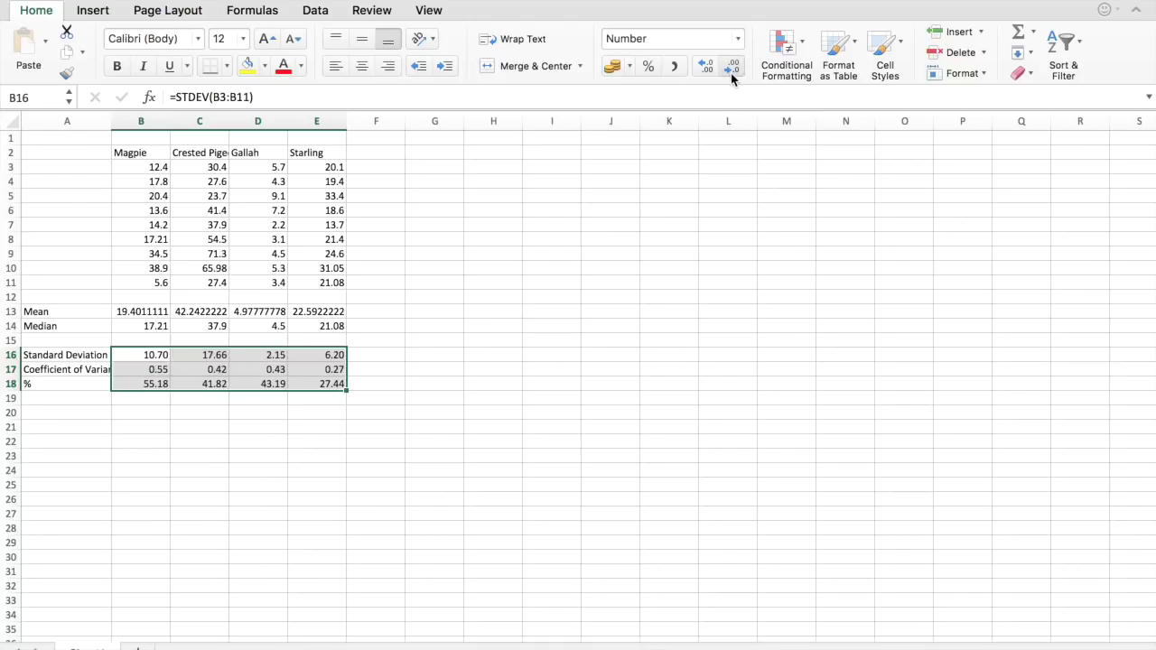
pyautogui.click(731, 70)
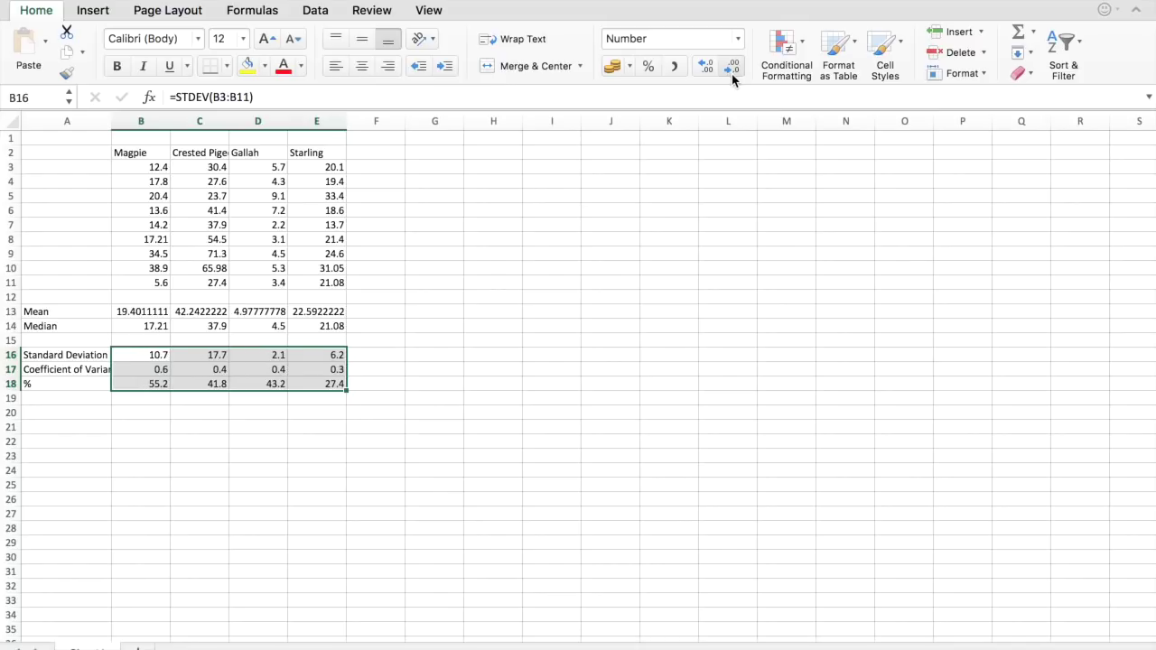
pyautogui.click(211, 471)
# Reduce the mean values in B13:E13 to one decimal place
pyautogui.moveTo(142, 311); pyautogui.dragTo(333, 311)
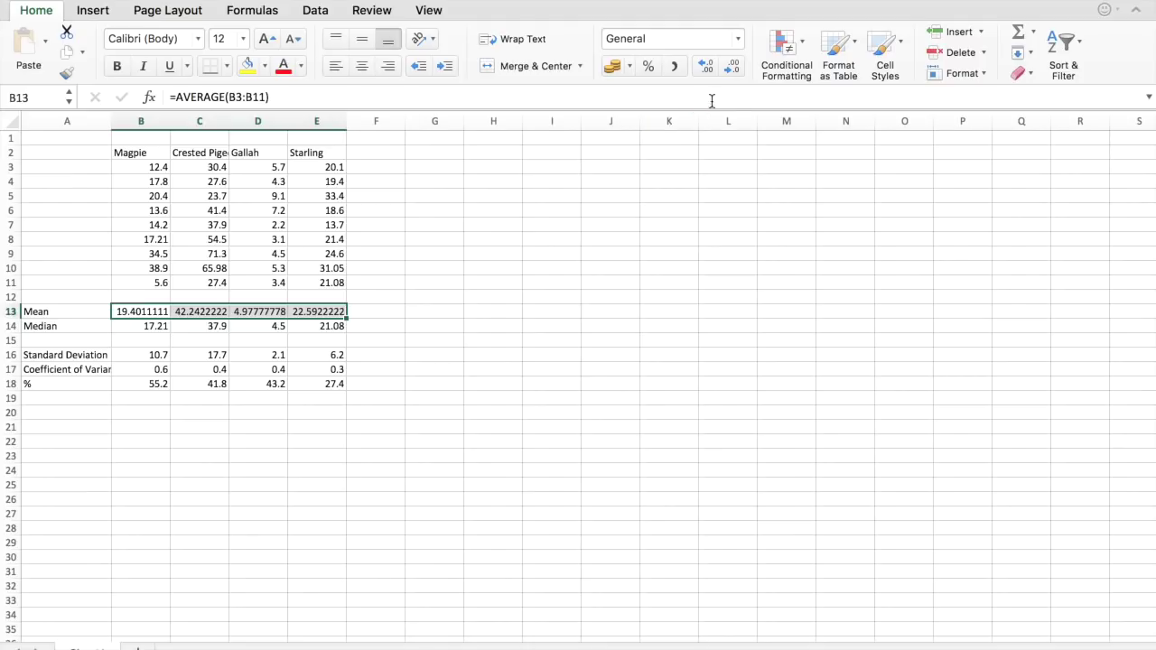
pyautogui.click(734, 71)
pyautogui.click(734, 70)
pyautogui.click(734, 71)
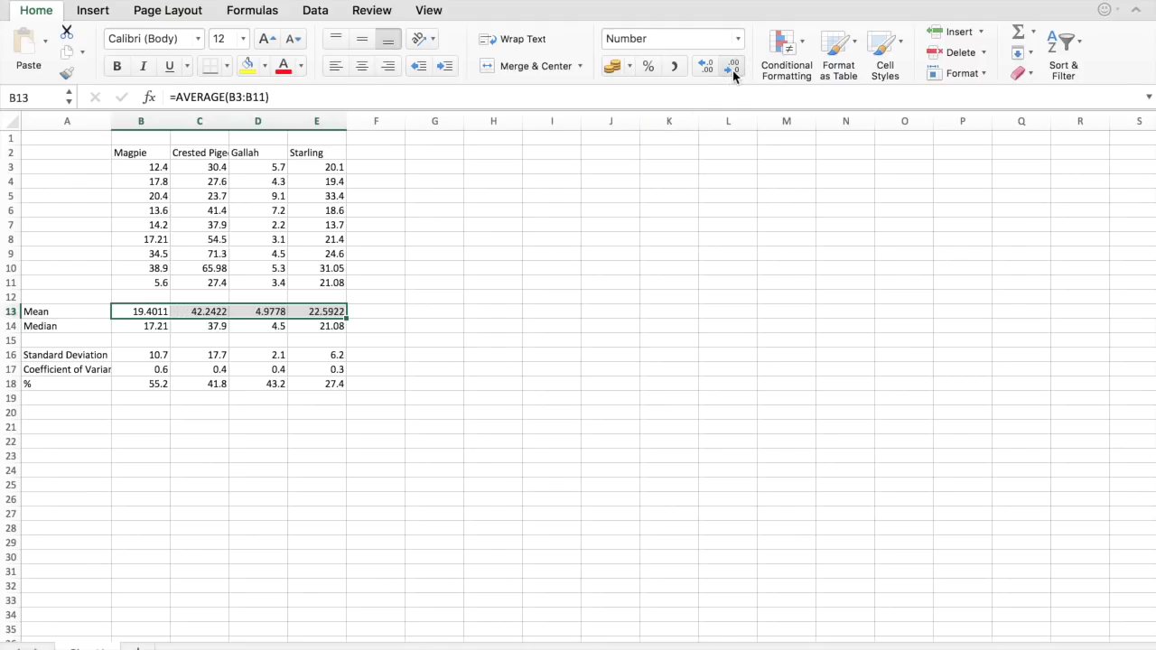
pyautogui.click(733, 70)
pyautogui.click(734, 70)
pyautogui.click(734, 72)
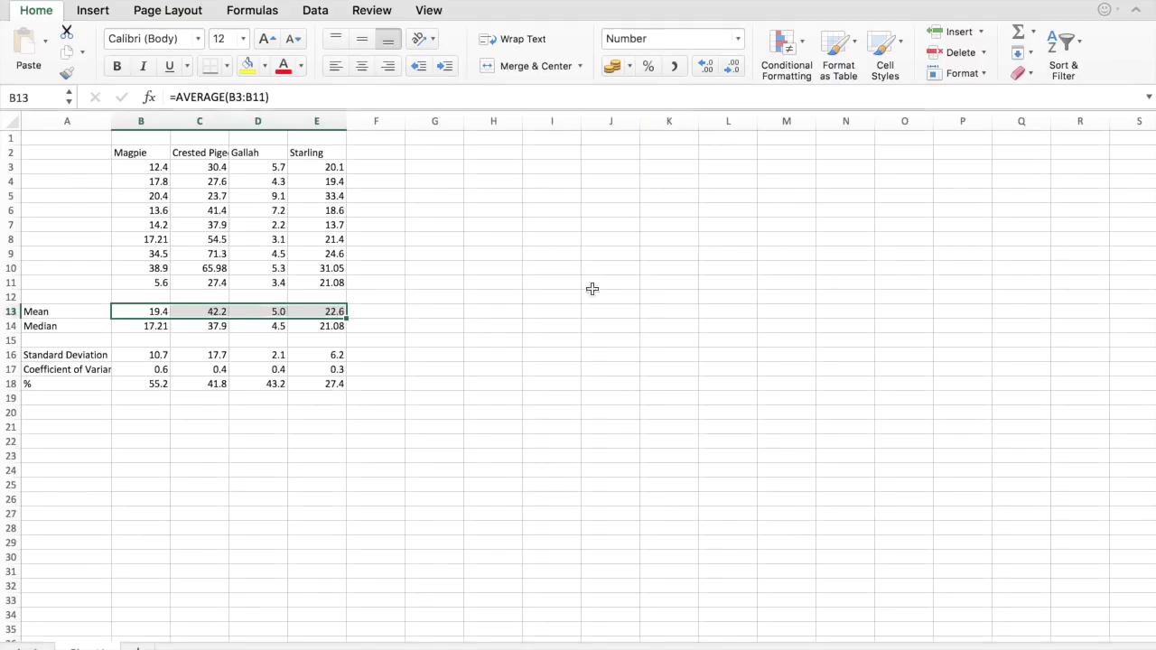
pyautogui.click(233, 467)
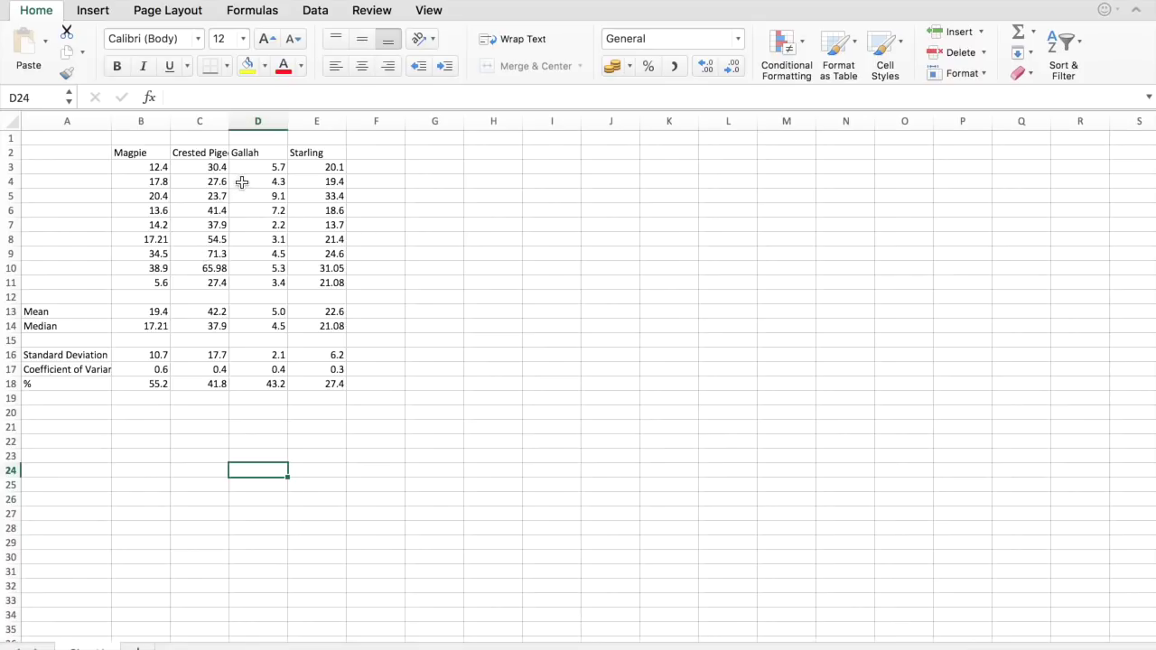
# Copy the means in B13:E13 and paste them as values only, starting at cell H4
pyautogui.click(219, 358)
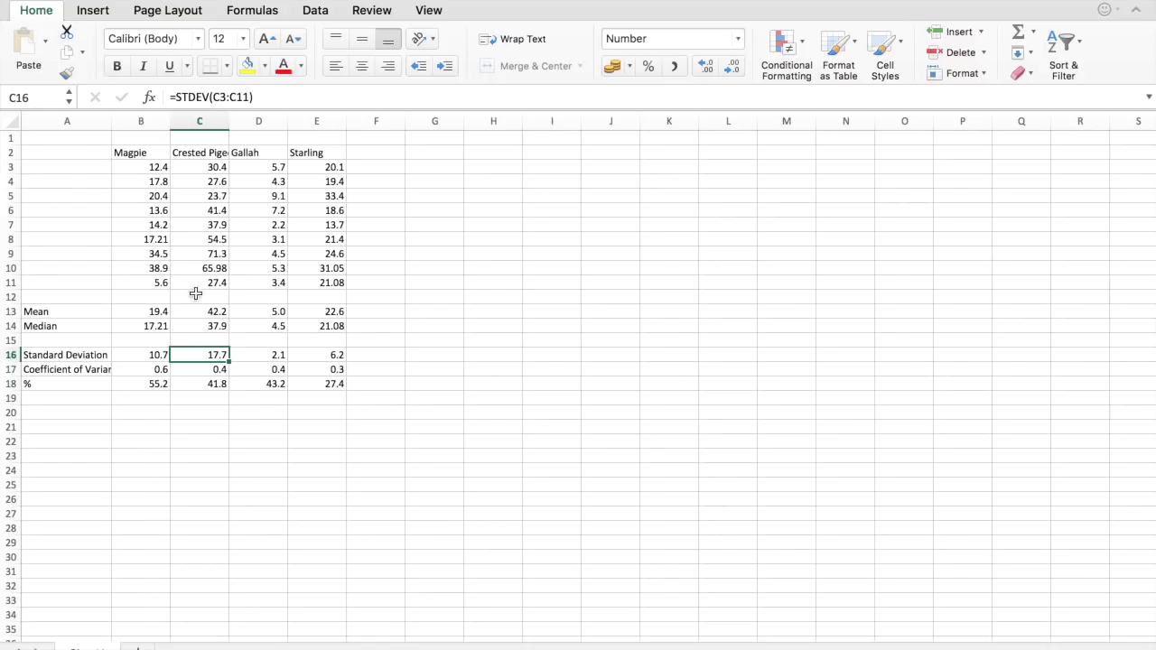
pyautogui.click(137, 314)
pyautogui.moveTo(136, 314); pyautogui.dragTo(333, 312)
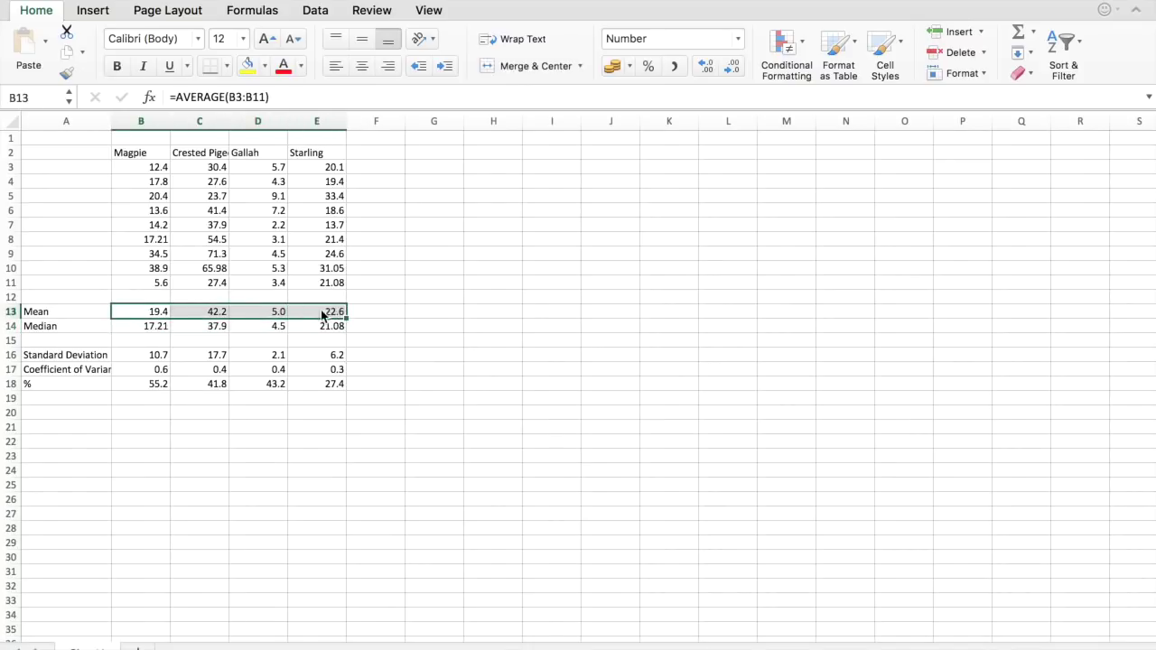
pyautogui.rightClick(316, 306)
pyautogui.click(359, 337)
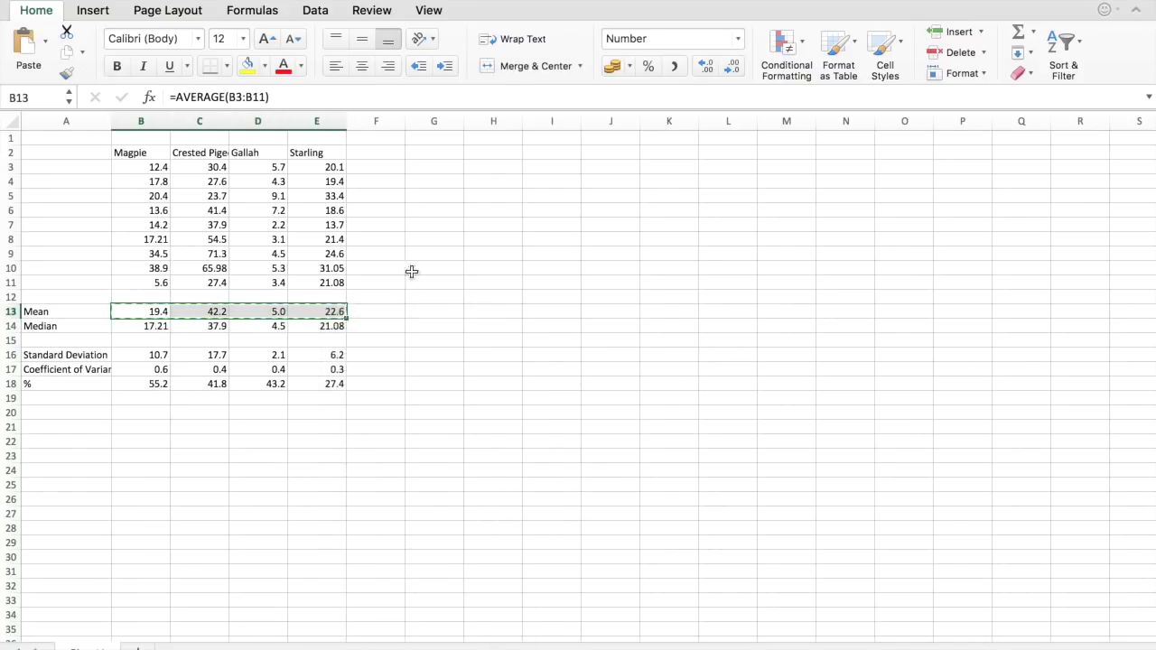
pyautogui.click(478, 180)
pyautogui.rightClick(478, 181)
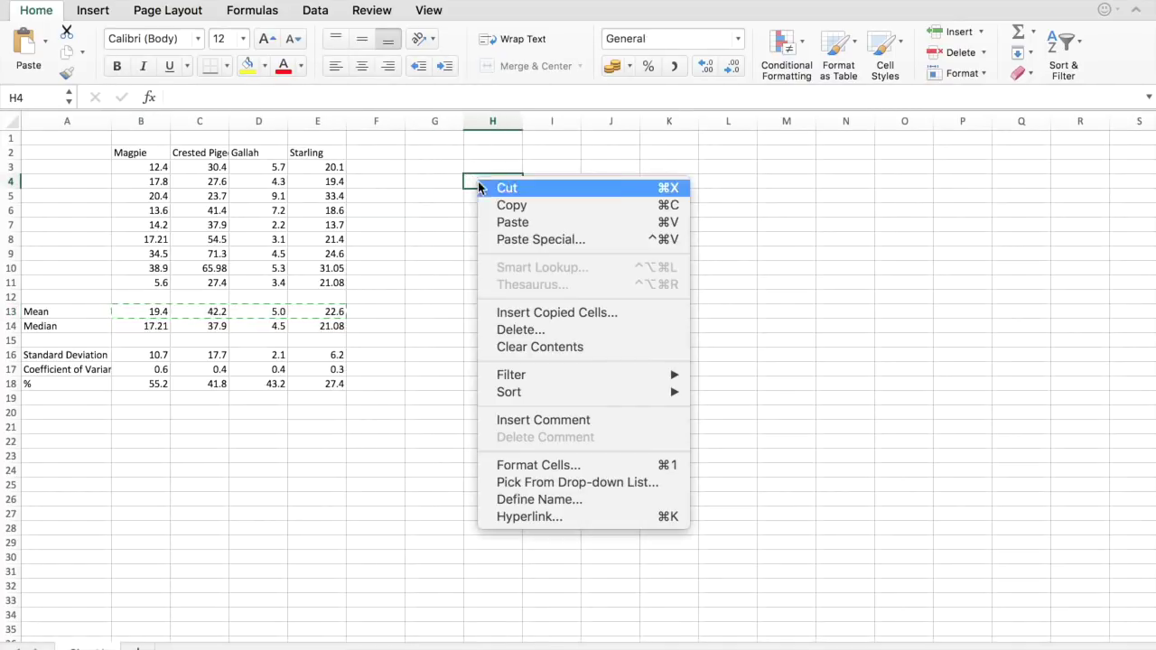
pyautogui.click(510, 237)
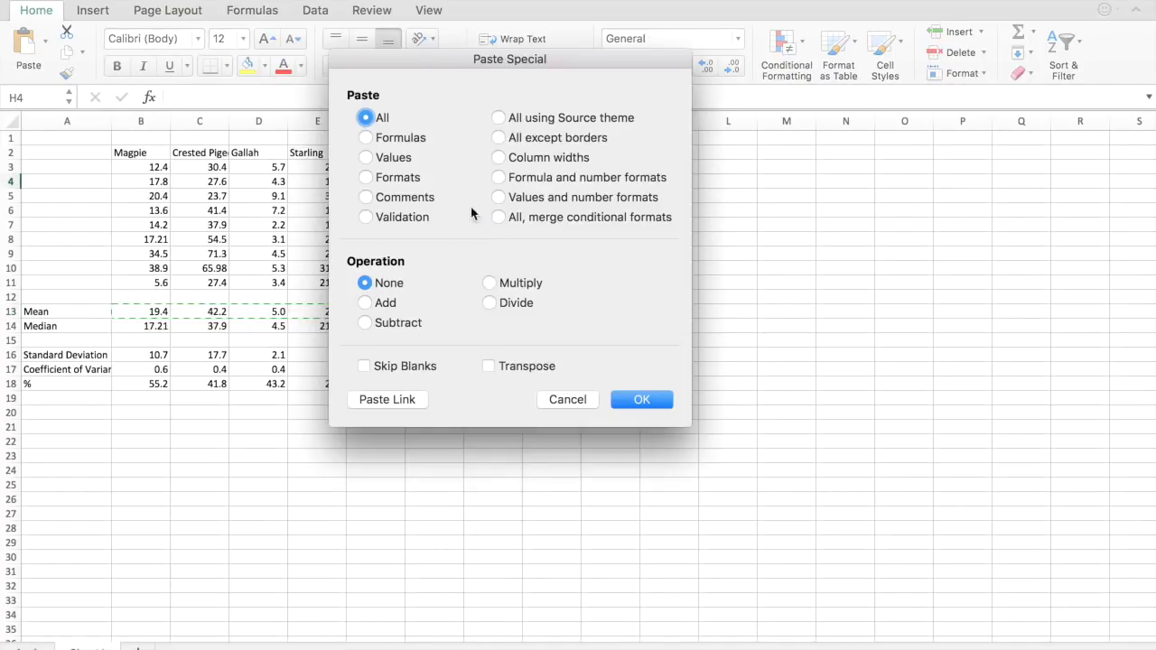
pyautogui.click(372, 157)
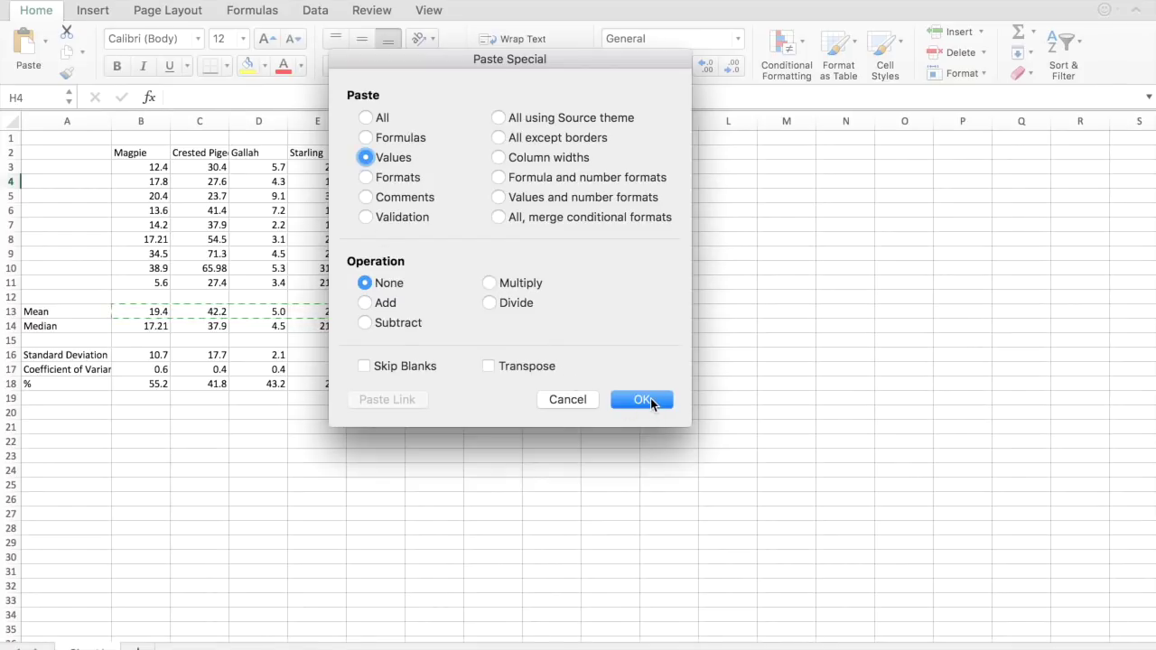
pyautogui.click(643, 400)
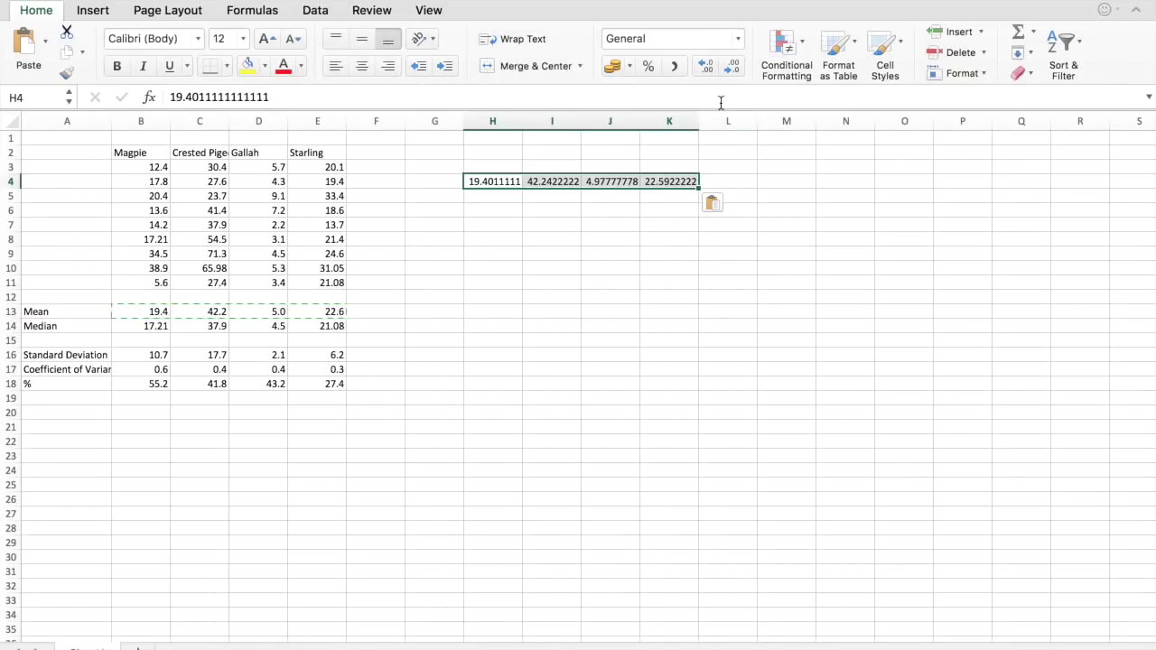
# Reduce the pasted means in H4:K4 to one decimal place
pyautogui.click(733, 69)
pyautogui.click(734, 68)
pyautogui.click(734, 69)
pyautogui.click(734, 69)
pyautogui.click(734, 69)
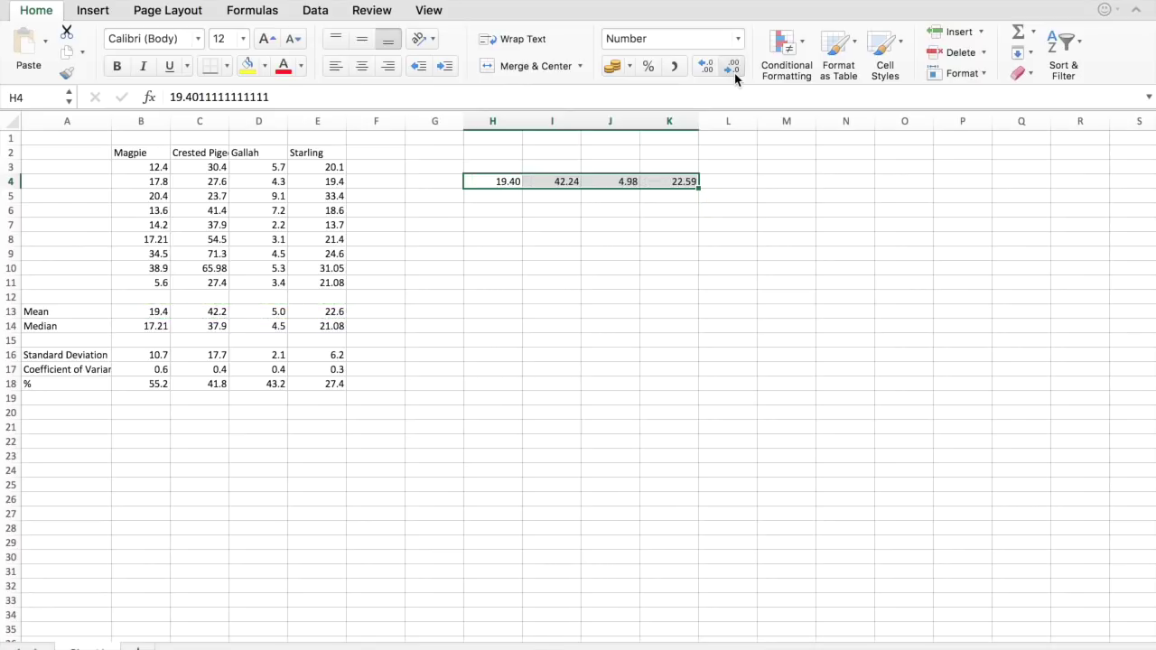
pyautogui.click(733, 69)
# Copy the bird headings in B2:E2 and paste them starting at cell H3
pyautogui.moveTo(133, 153); pyautogui.dragTo(312, 153)
pyautogui.rightClick(311, 154)
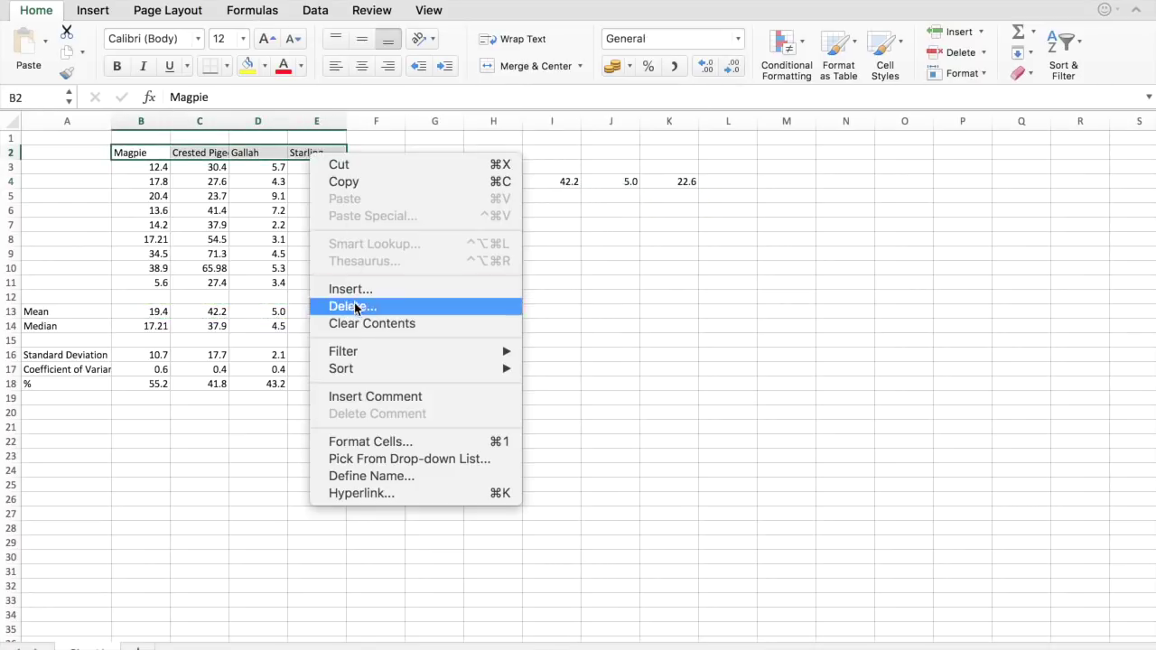
pyautogui.click(372, 182)
pyautogui.rightClick(498, 169)
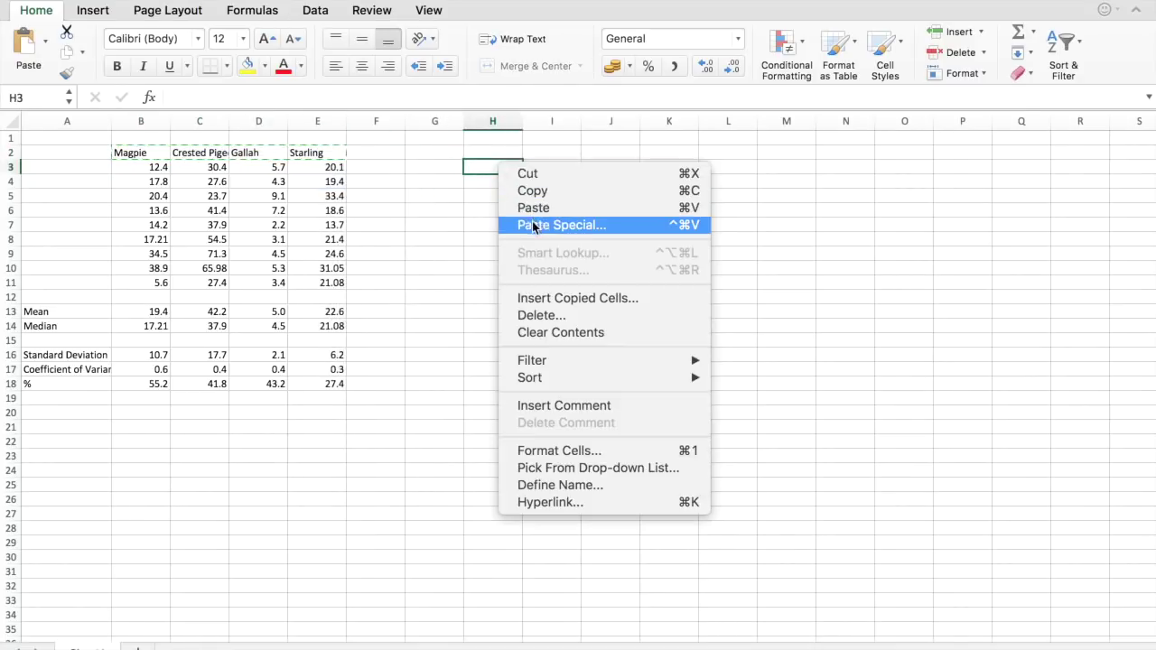
pyautogui.click(508, 208)
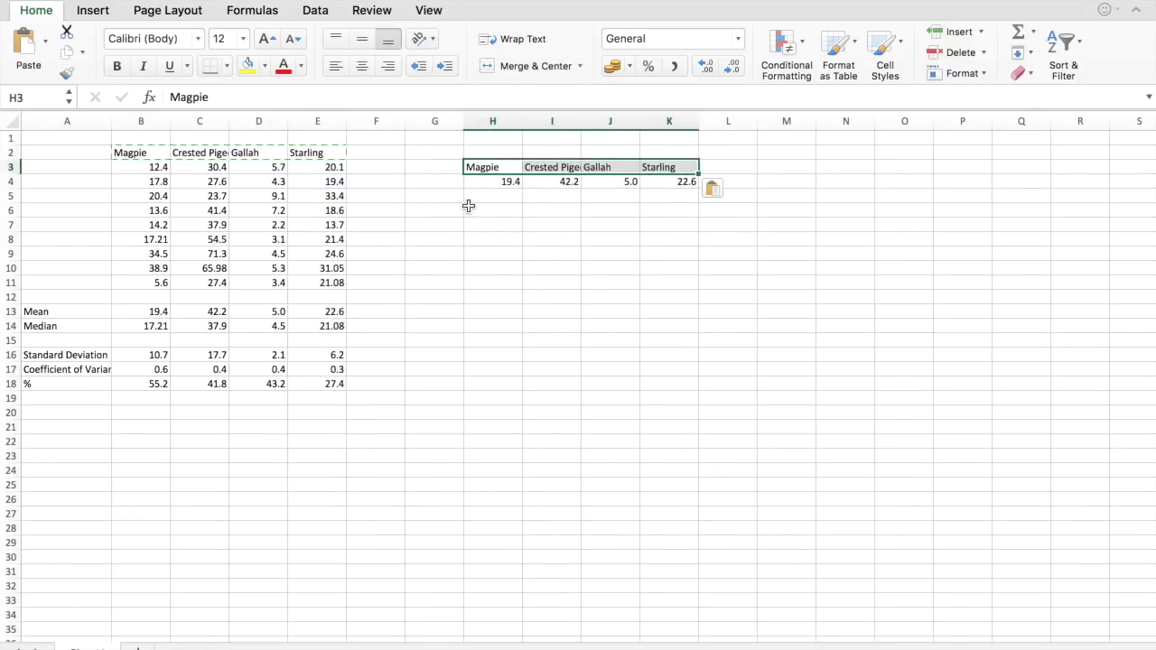
# Insert a clustered column chart of the headings and means in H3:K4 and enlarge it
pyautogui.moveTo(492, 169); pyautogui.dragTo(692, 182)
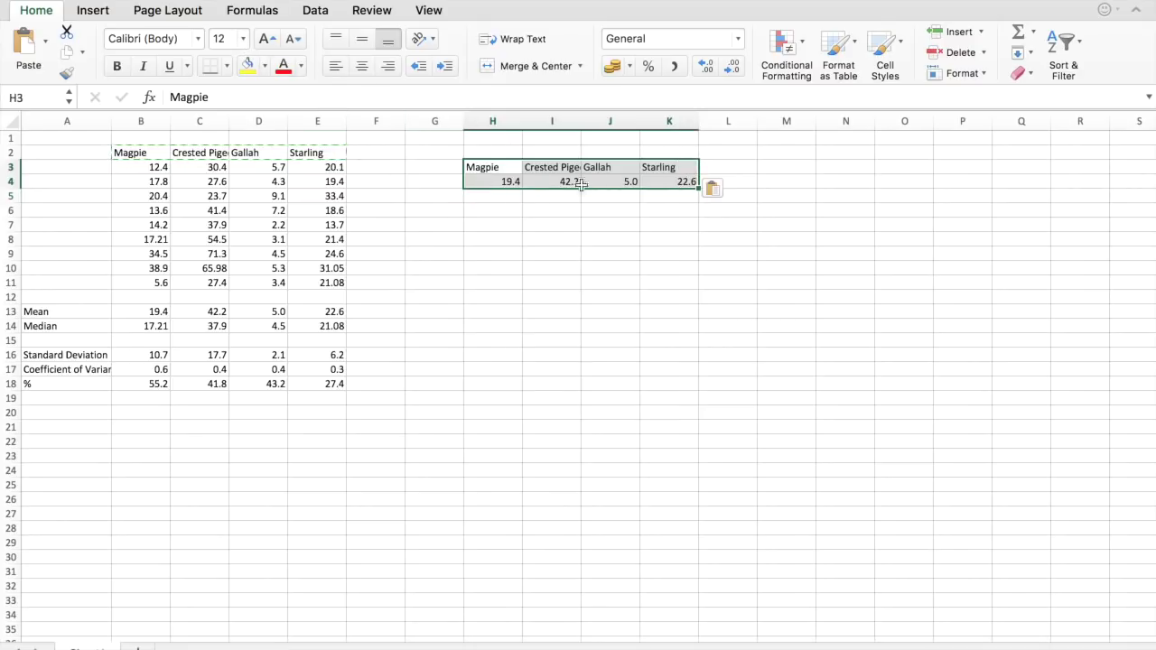
pyautogui.click(90, 11)
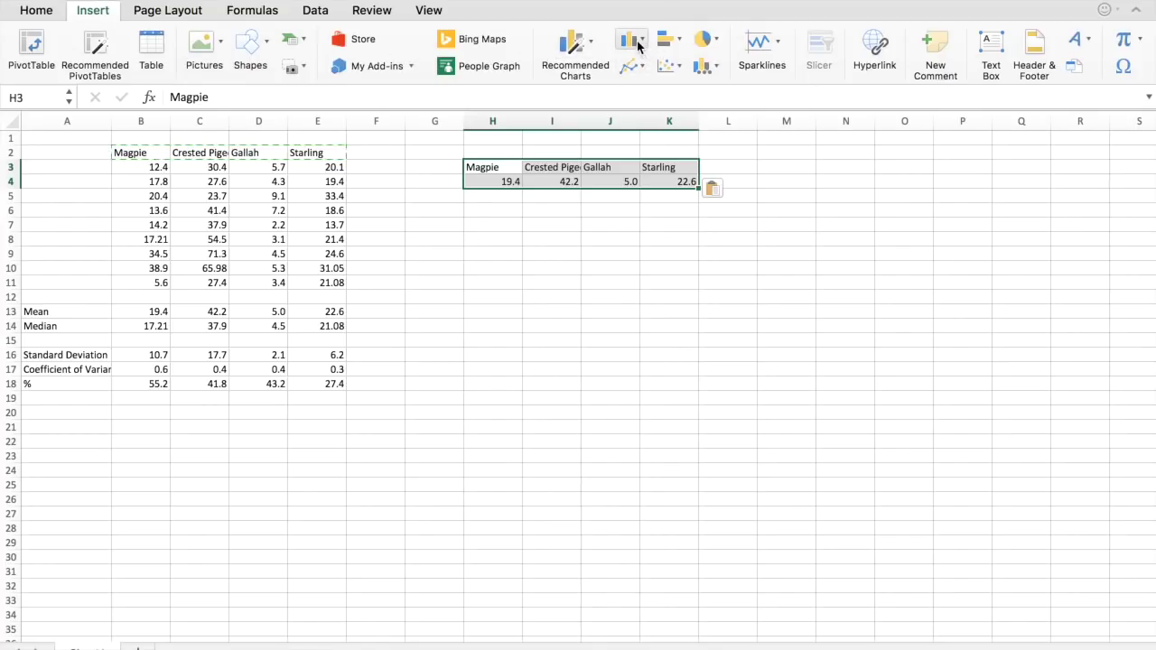
pyautogui.click(631, 41)
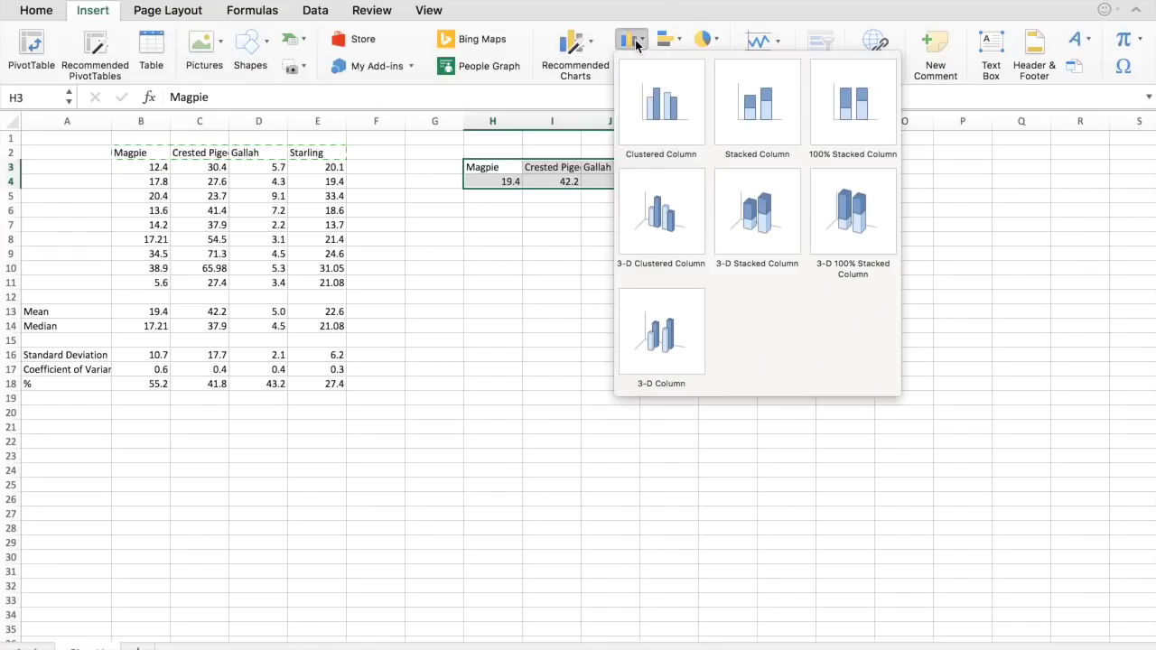
pyautogui.click(659, 116)
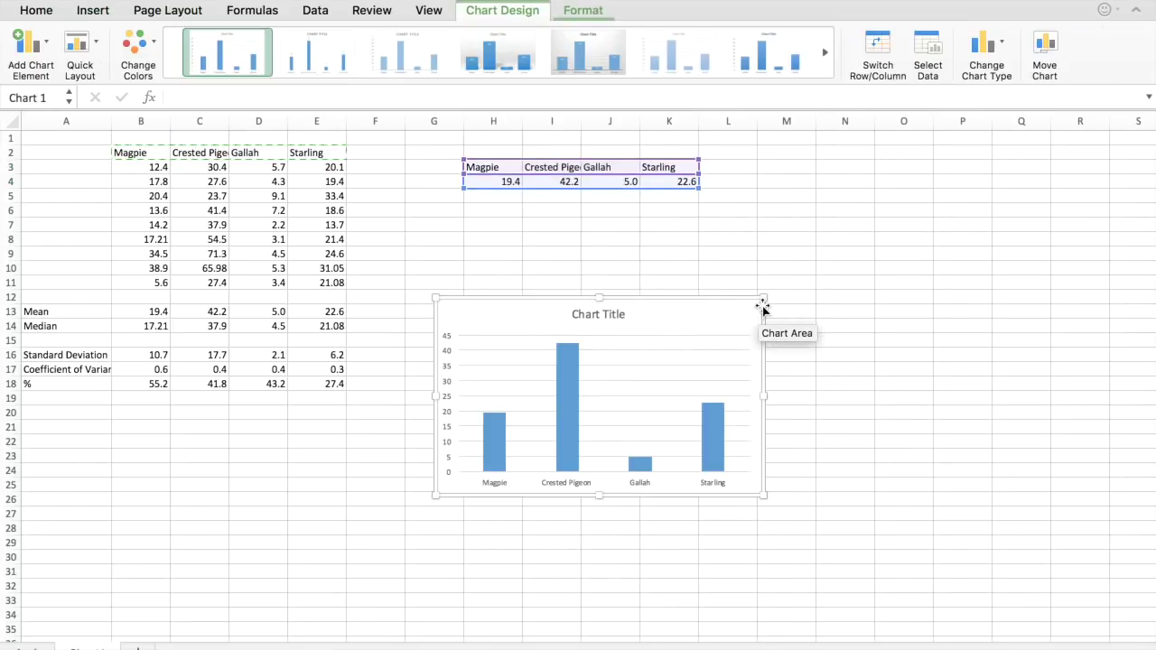
pyautogui.moveTo(757, 301); pyautogui.dragTo(845, 235)
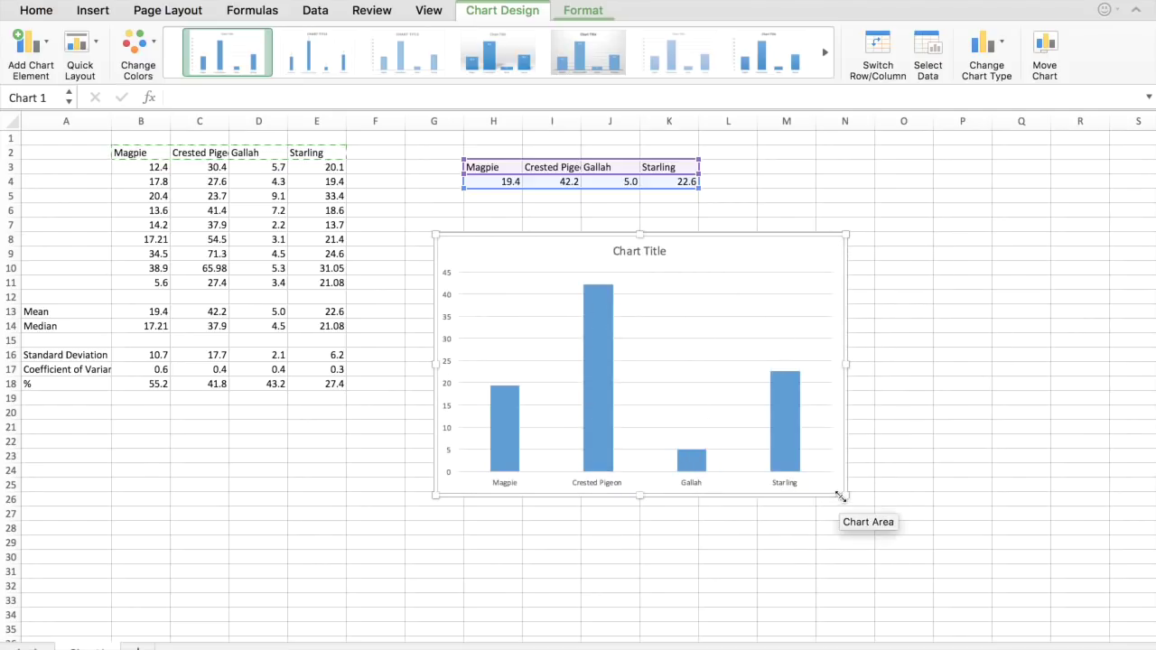
pyautogui.moveTo(846, 495); pyautogui.dragTo(912, 538)
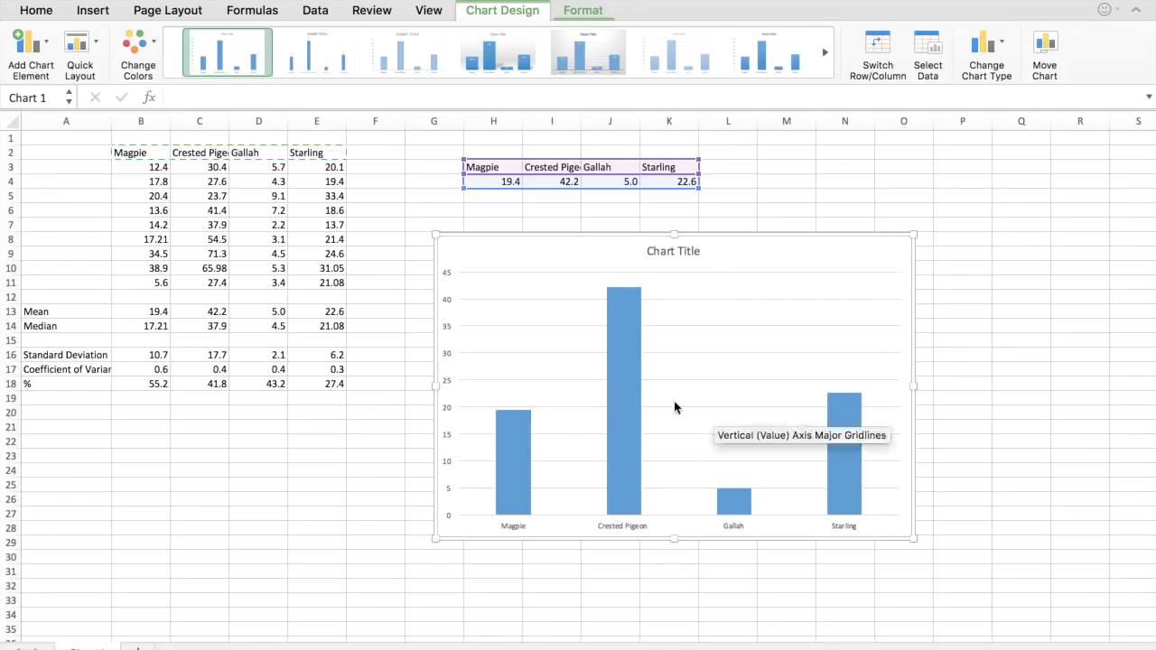
# Delete the column chart of the bird means
pyautogui.moveTo(613, 448)
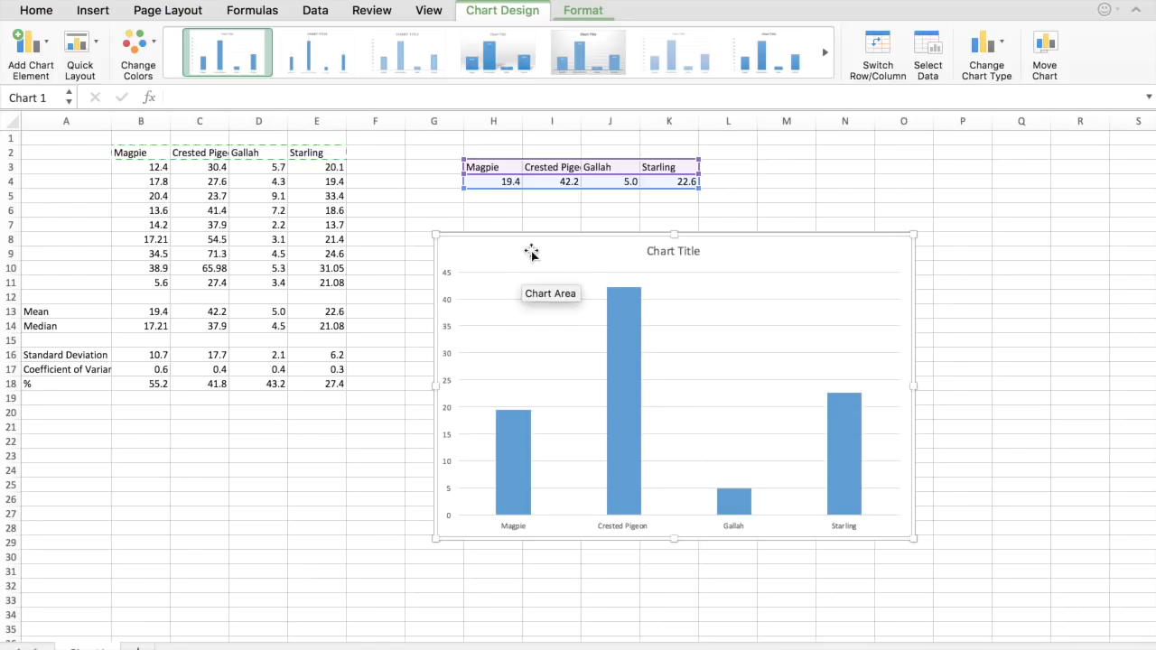
pyautogui.press('Delete')
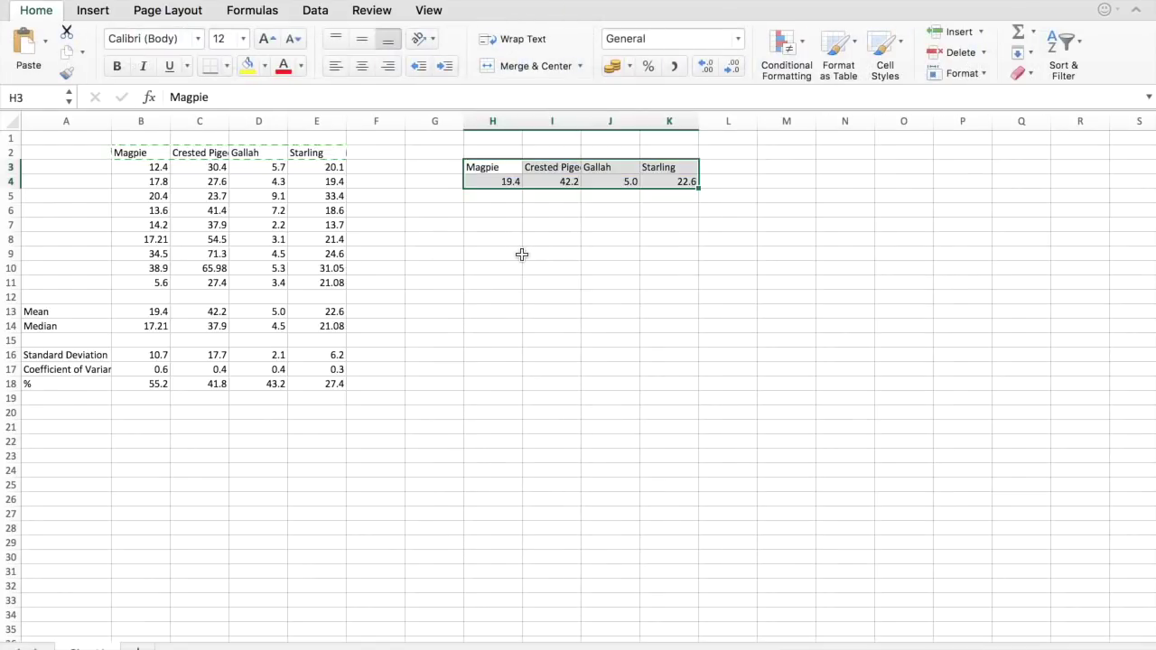
pyautogui.click(521, 253)
# Clear the pasted means in H4:K4 and autofit column I to the Crested Pigeon heading
pyautogui.moveTo(497, 184); pyautogui.dragTo(663, 184)
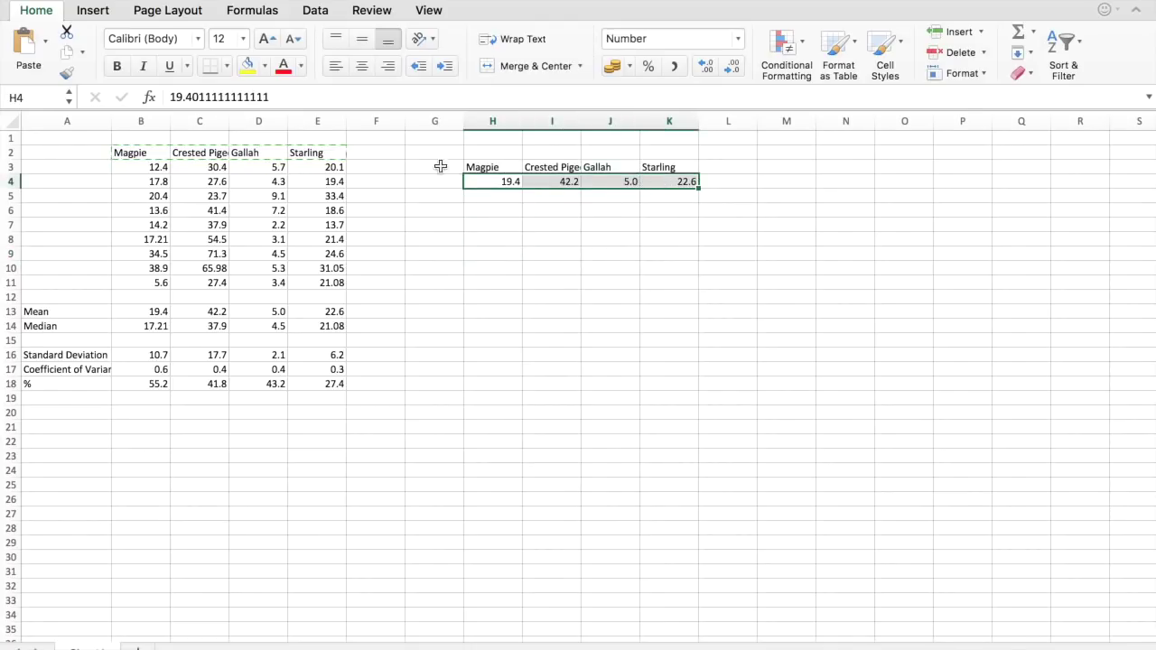
pyautogui.press('Delete')
pyautogui.click(563, 208)
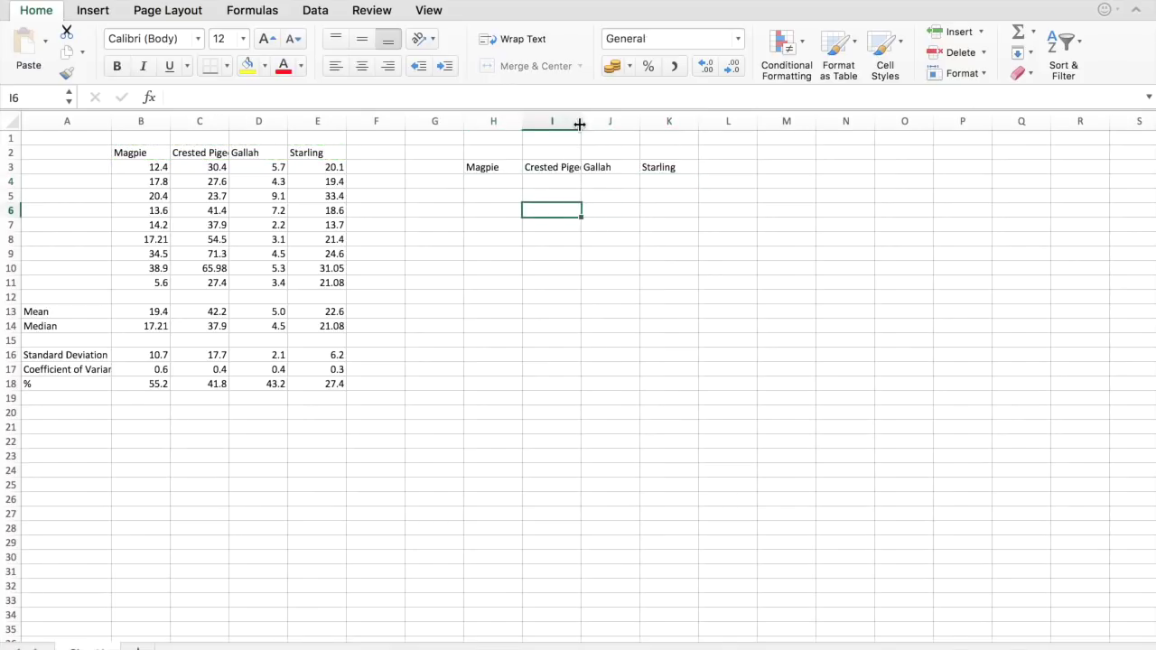
pyautogui.doubleClick(581, 121)
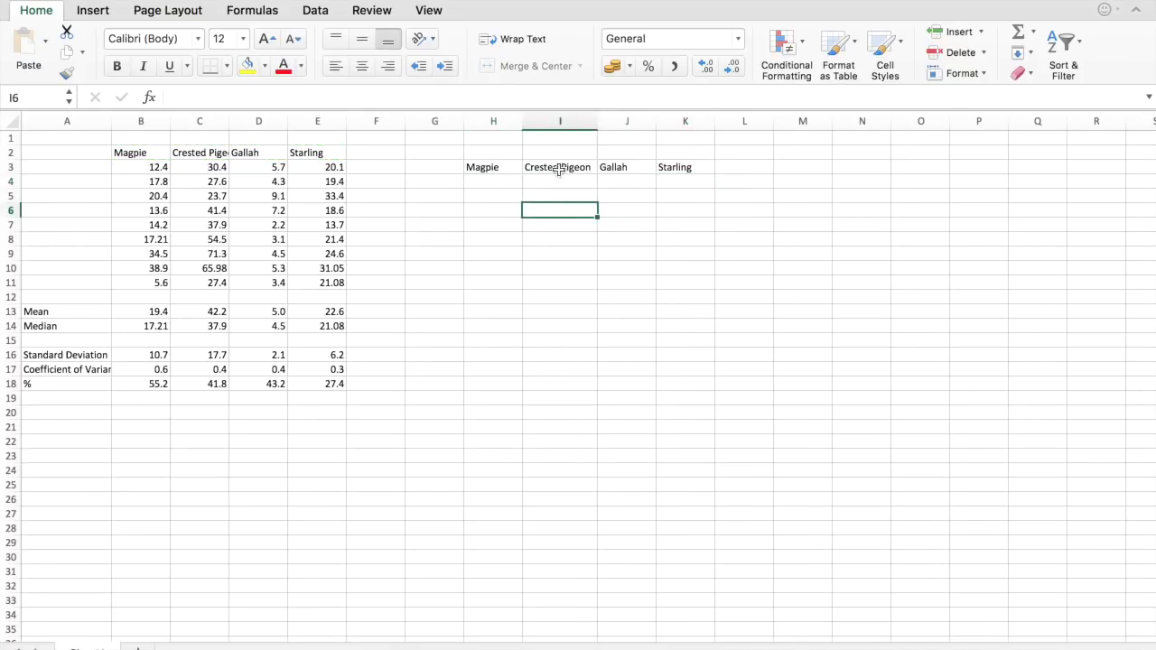
# Enter the row labels Average, Min and Max in cells G4 to G6
pyautogui.click(453, 180)
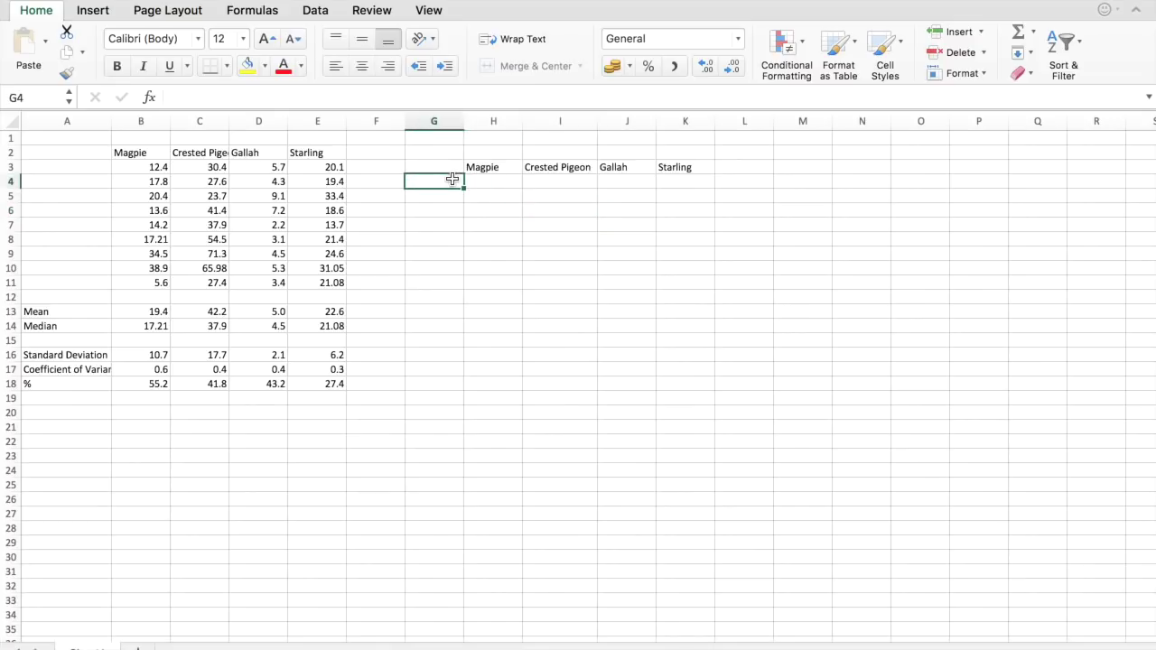
pyautogui.write('Average')
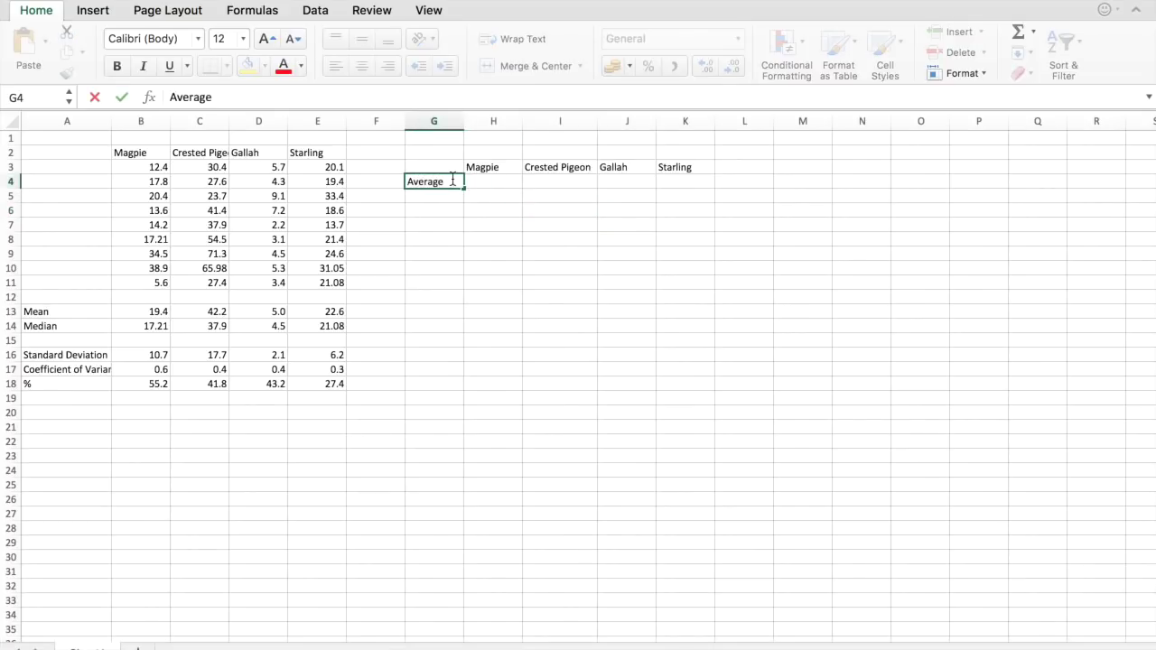
pyautogui.press('Return')
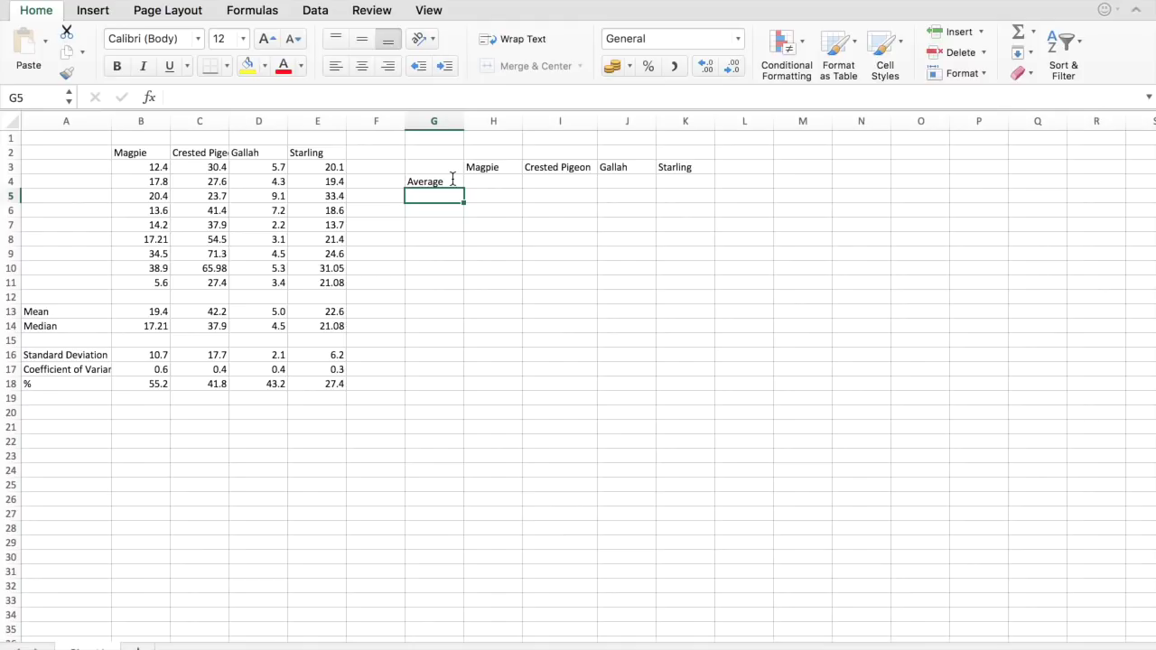
pyautogui.write('Mia')
pyautogui.press('BackSpace')
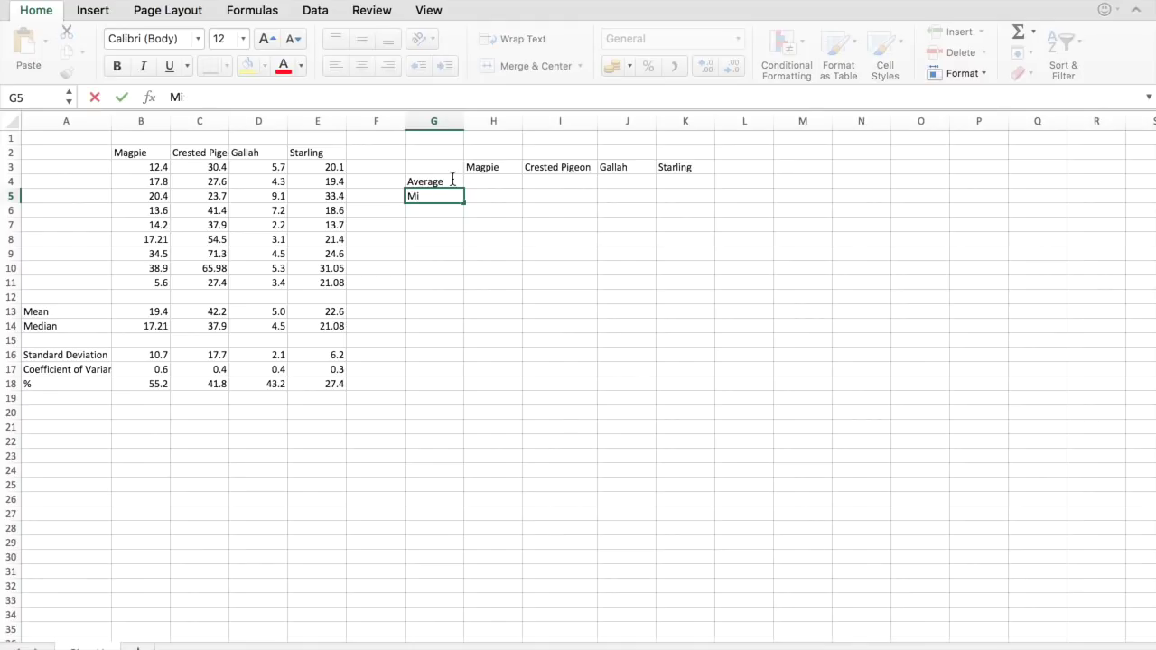
pyautogui.write('n')
pyautogui.press('Return')
pyautogui.write('Max')
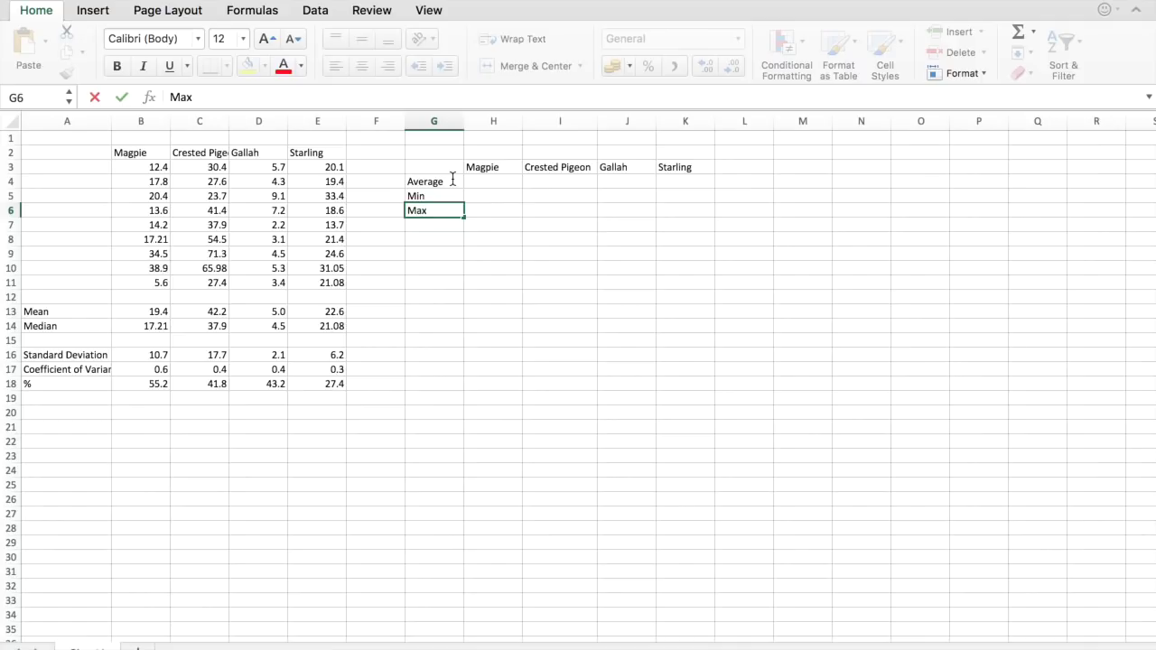
pyautogui.press('Return')
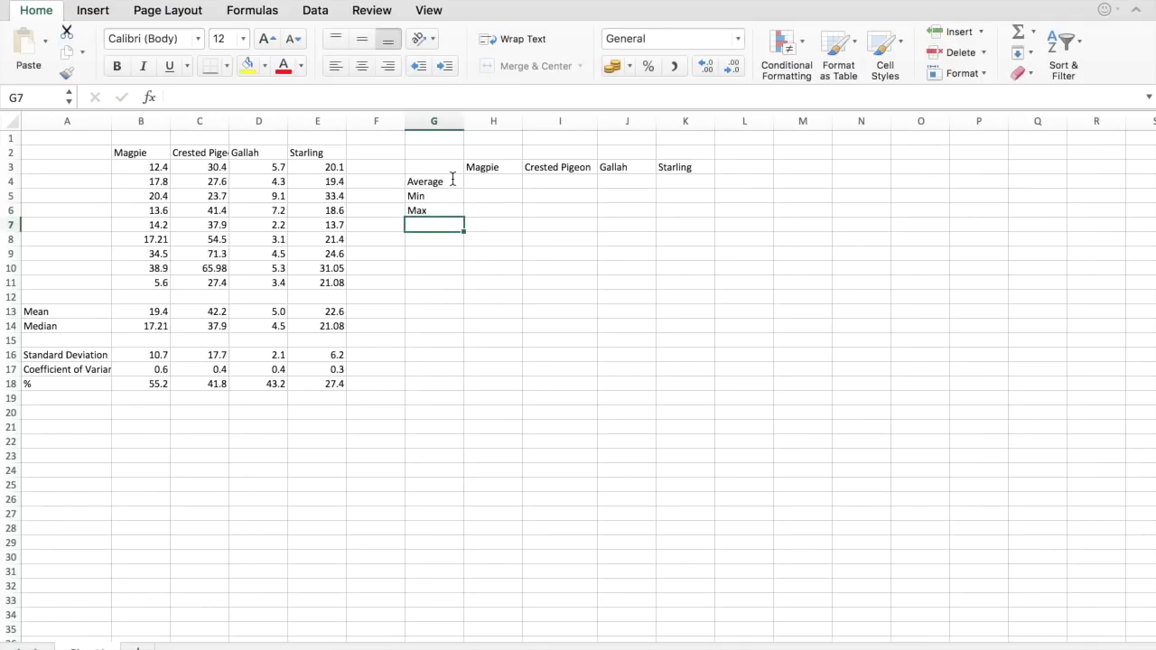
# Enter the row labels Median, 1stQuartile and 3rdQuartile in cells G7 to G9
pyautogui.write('Median')
pyautogui.press('Return')
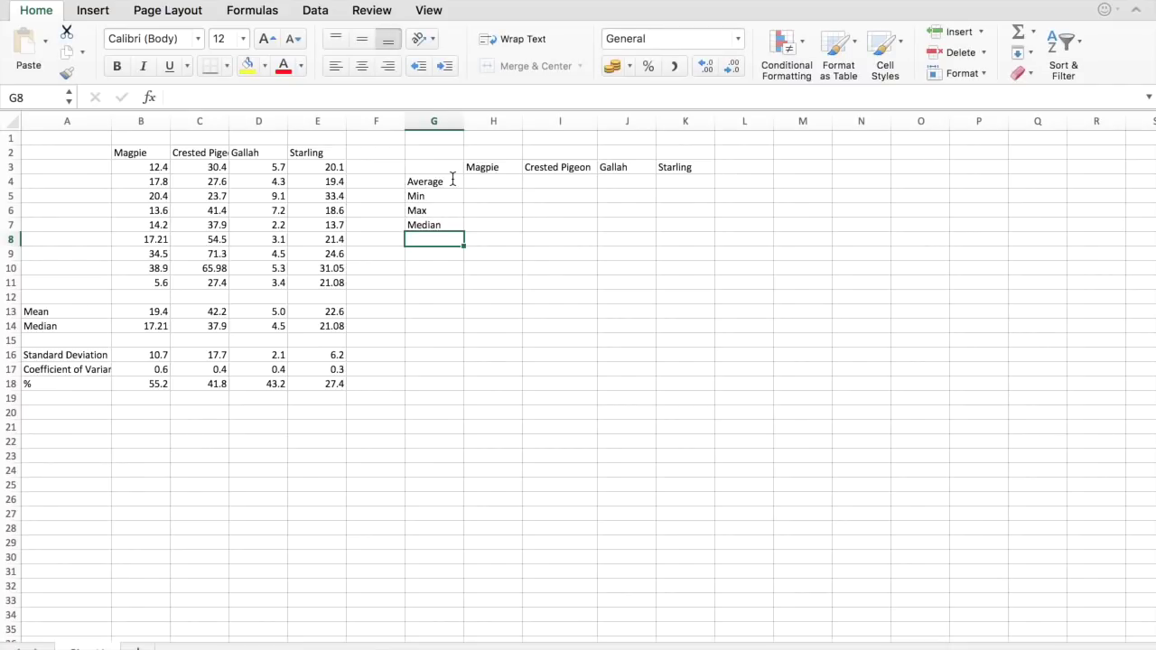
pyautogui.write('1at')
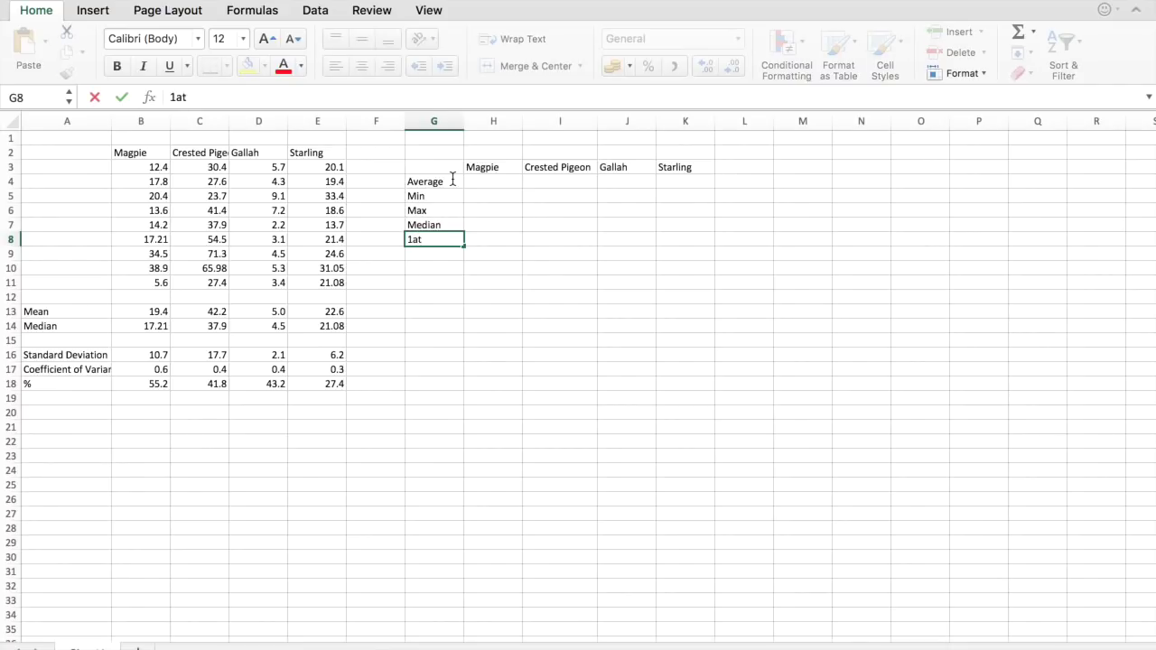
pyautogui.write('tQuartile')
pyautogui.press('Return')
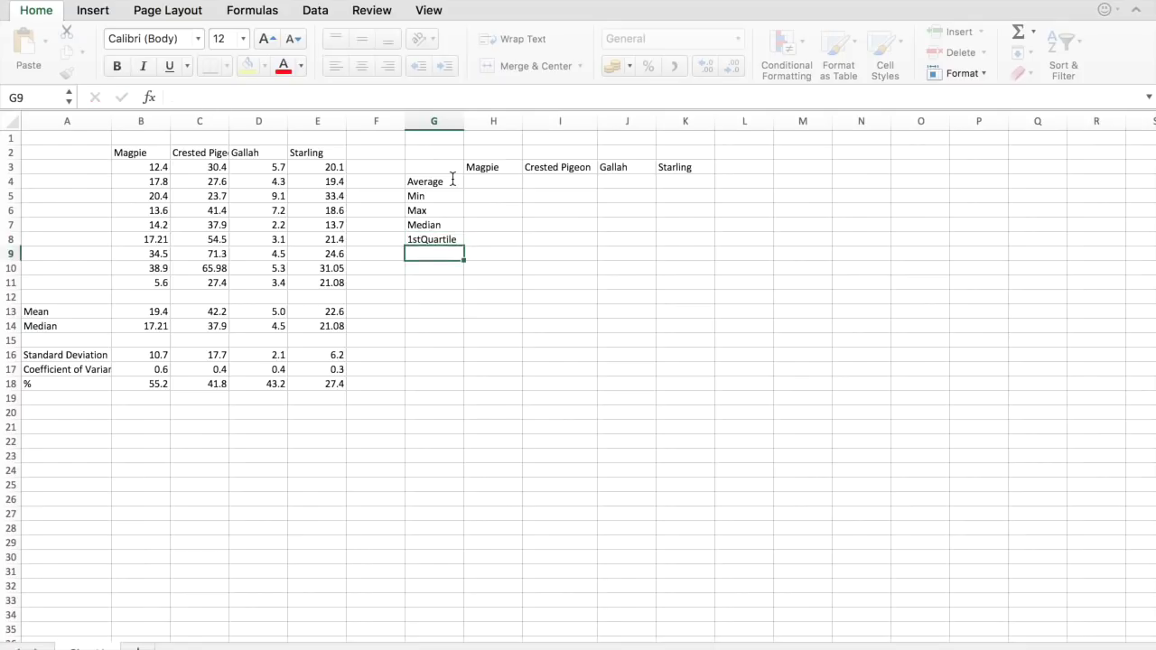
pyautogui.write('3rd')
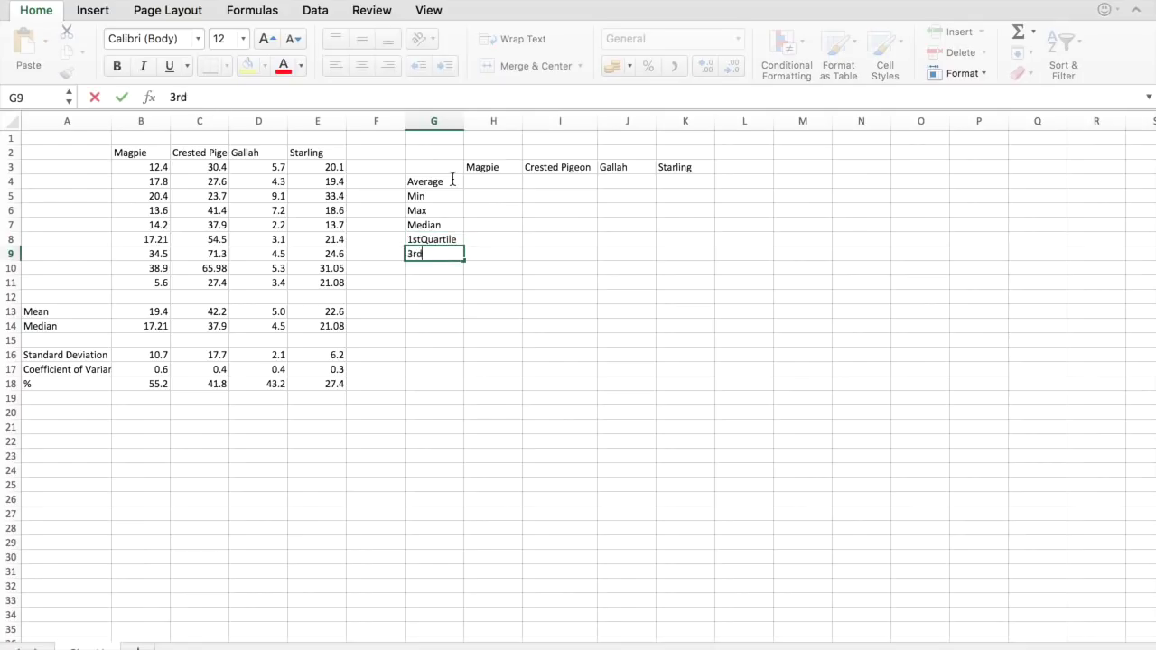
pyautogui.write('Quari')
pyautogui.write('tile')
# Calculate the Magpie average in H4 with =AVERAGE(B3:B11)
pyautogui.click(476, 182)
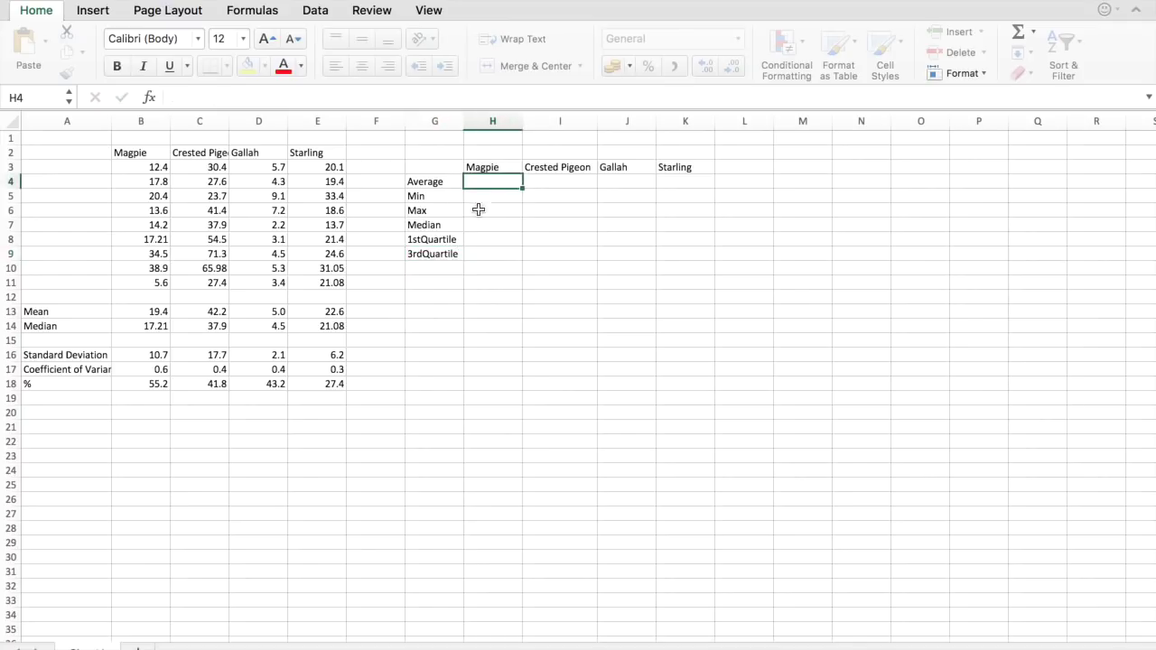
pyautogui.write('=avera')
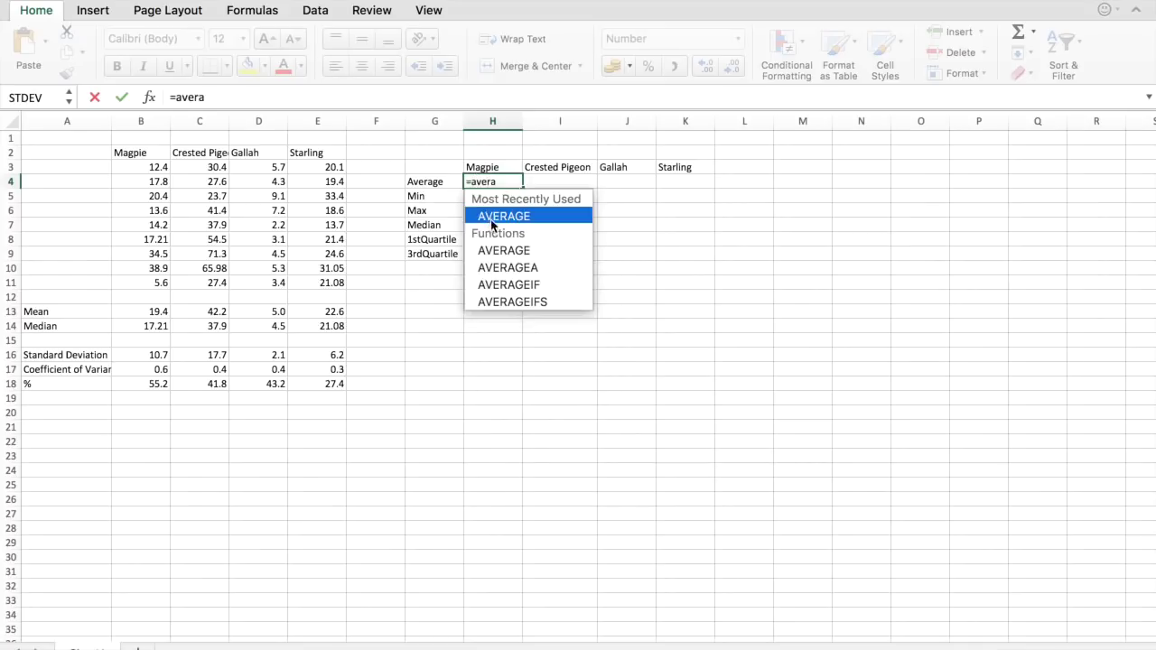
pyautogui.doubleClick(504, 217)
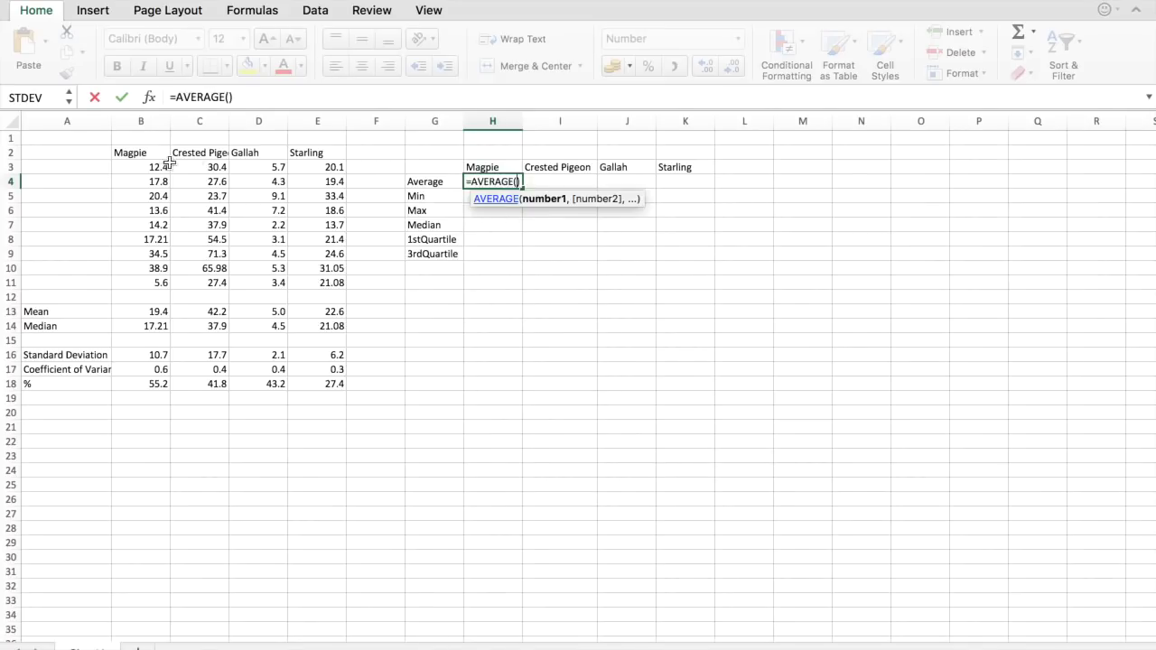
pyautogui.moveTo(141, 168); pyautogui.dragTo(146, 284)
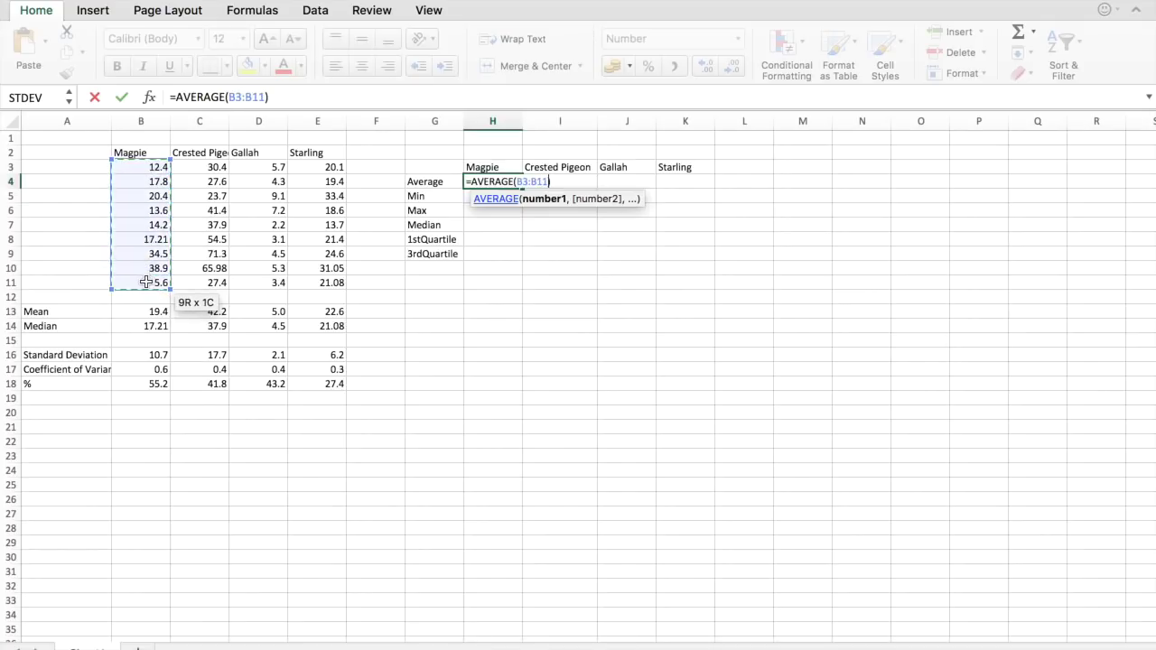
pyautogui.click(123, 97)
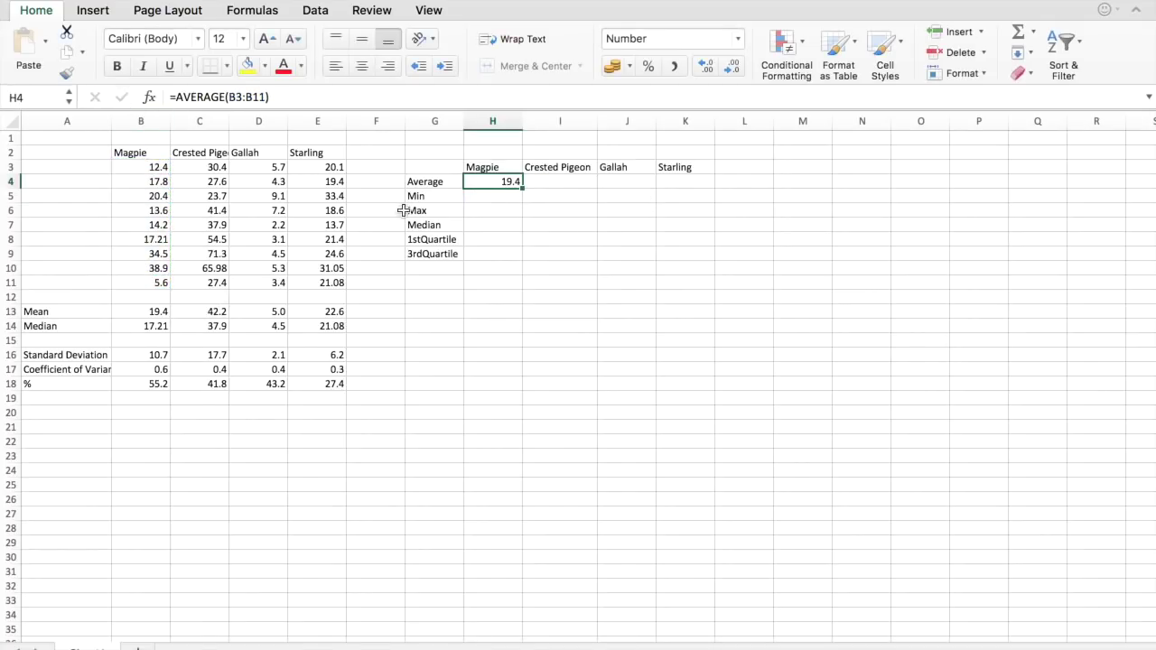
# Calculate the Magpie minimum in H5 with =MIN(B3:B11)
pyautogui.click(481, 196)
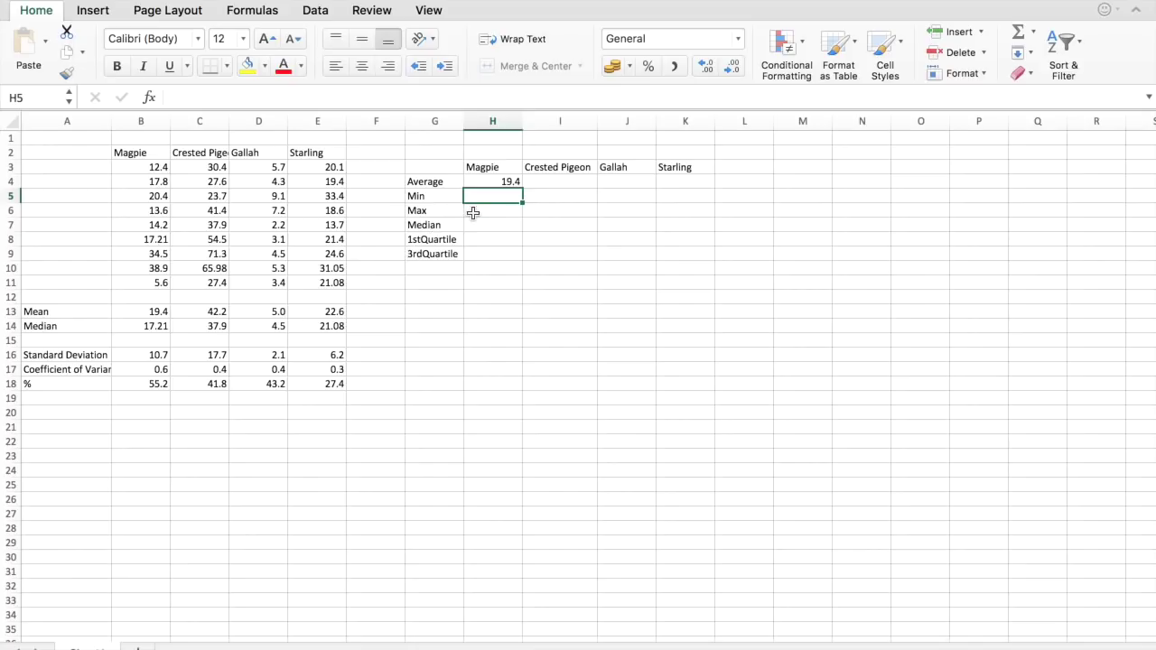
pyautogui.write('=min')
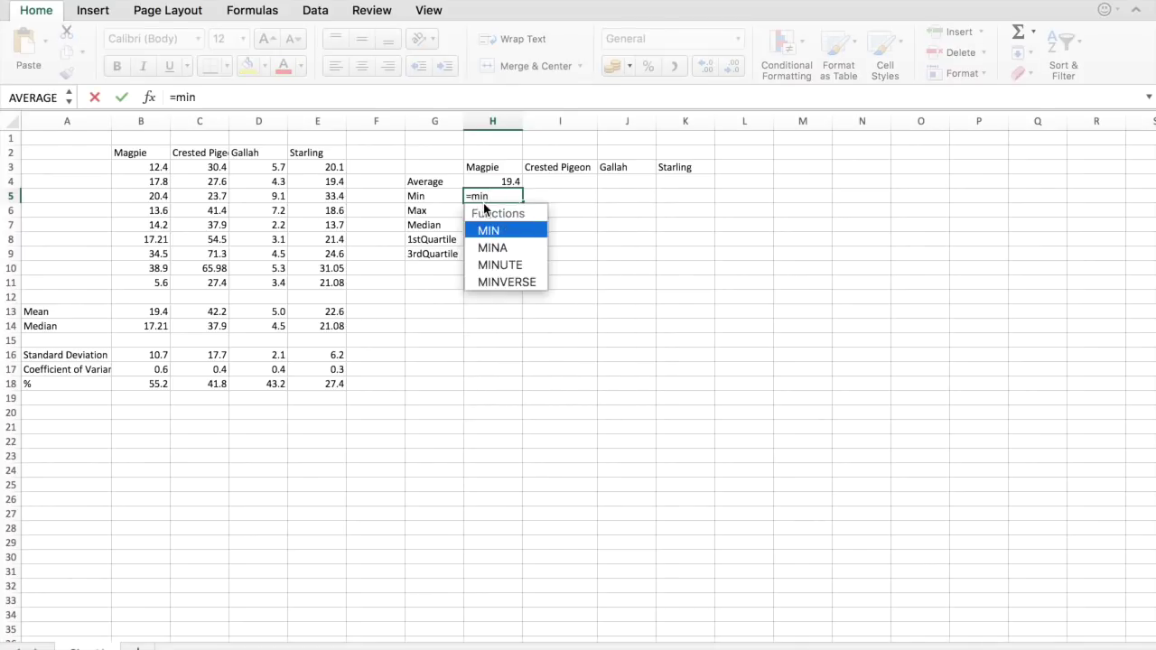
pyautogui.doubleClick(503, 230)
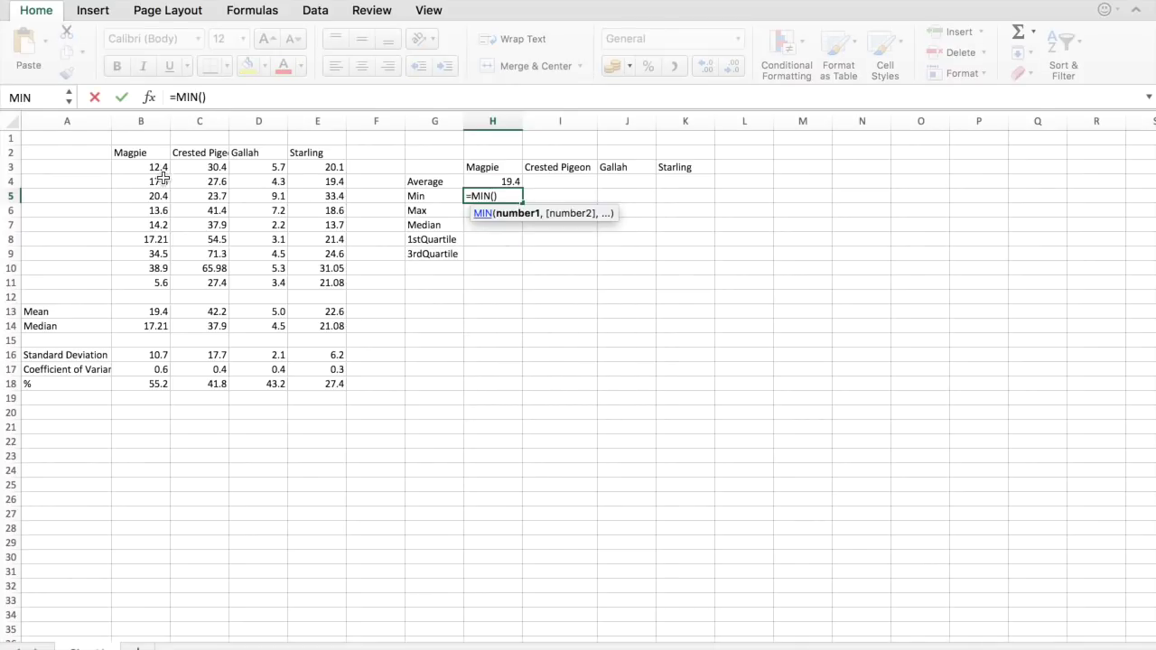
pyautogui.moveTo(159, 169); pyautogui.dragTo(131, 284)
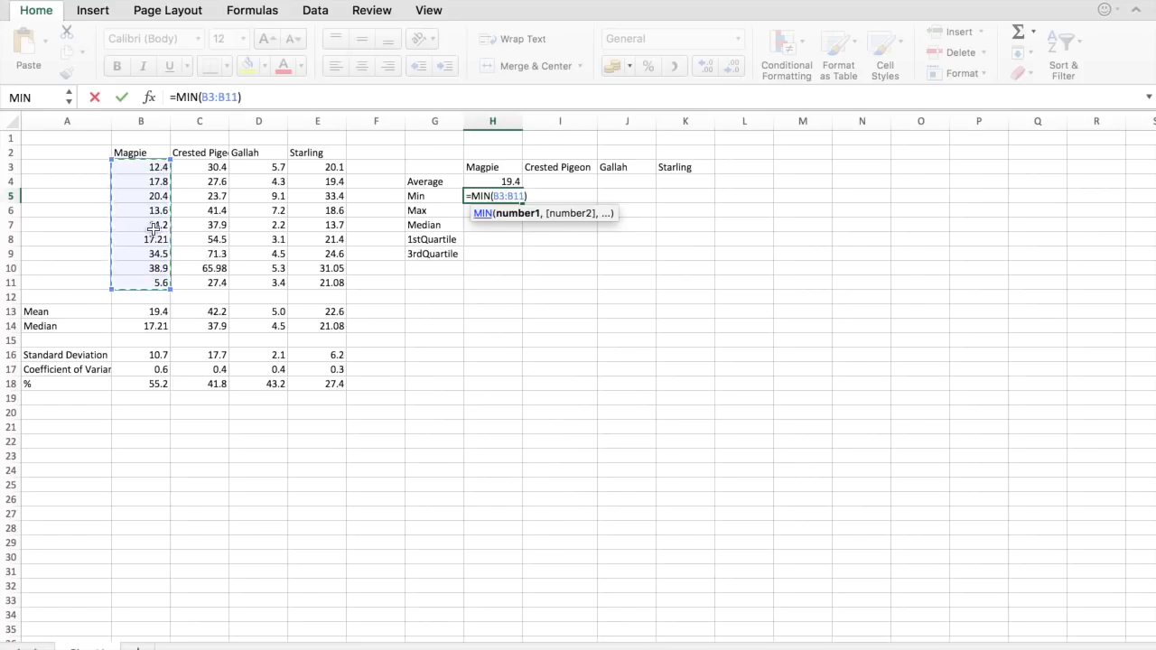
pyautogui.click(123, 97)
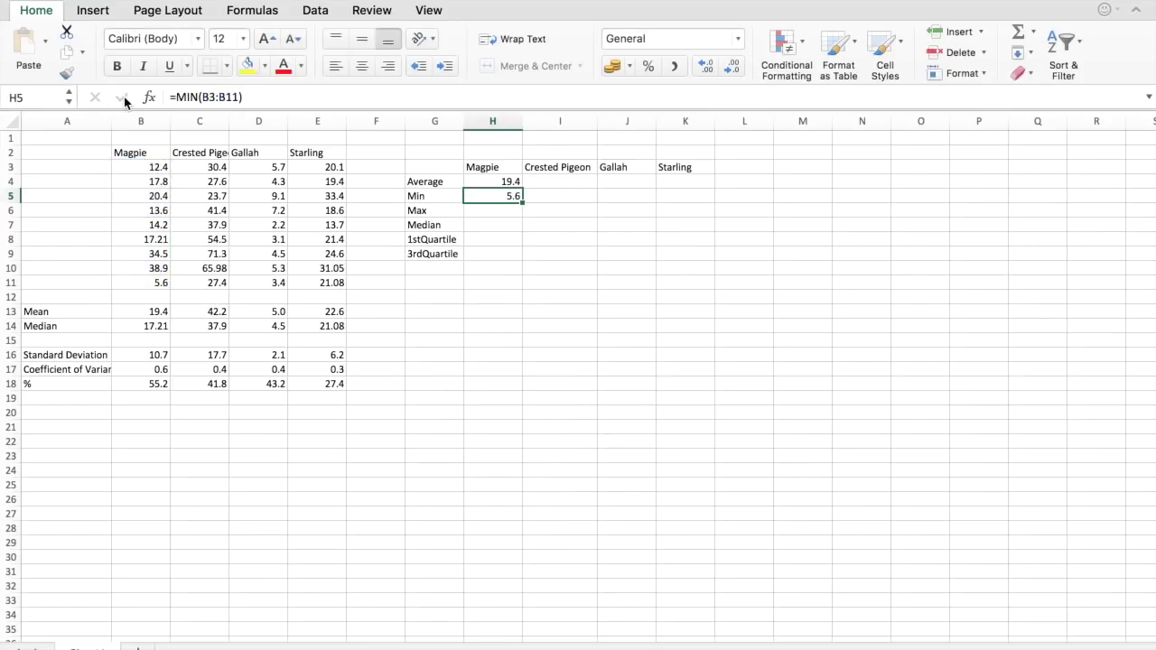
# Calculate the Magpie maximum in H6 with =MAX(B3:B11)
pyautogui.click(485, 212)
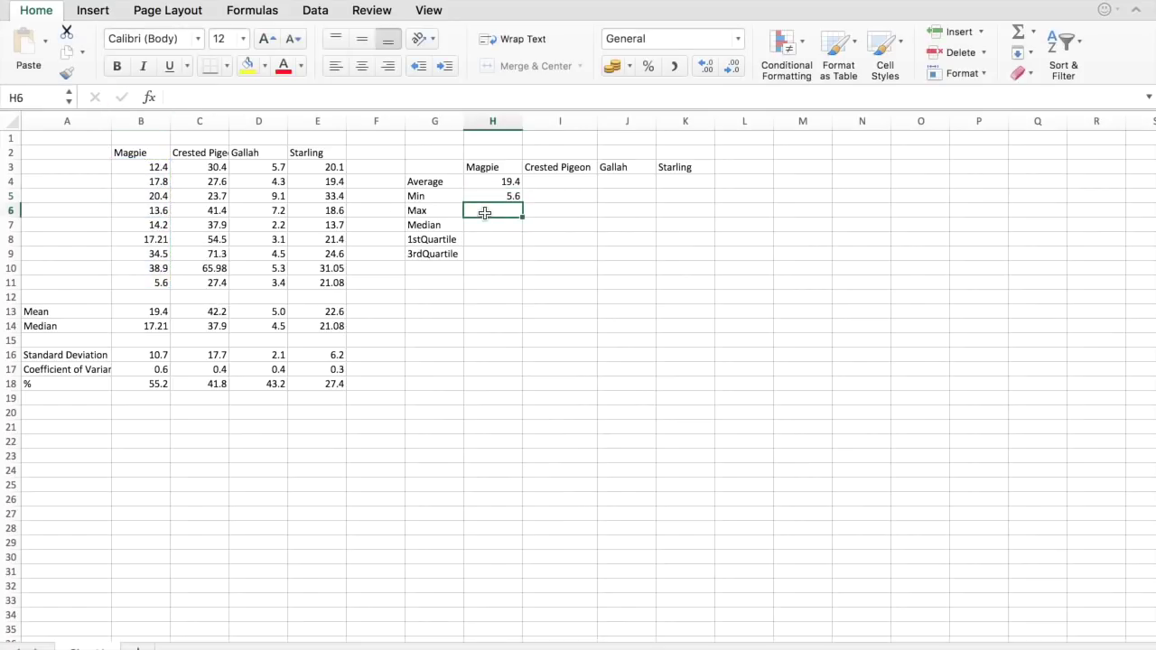
pyautogui.write('=')
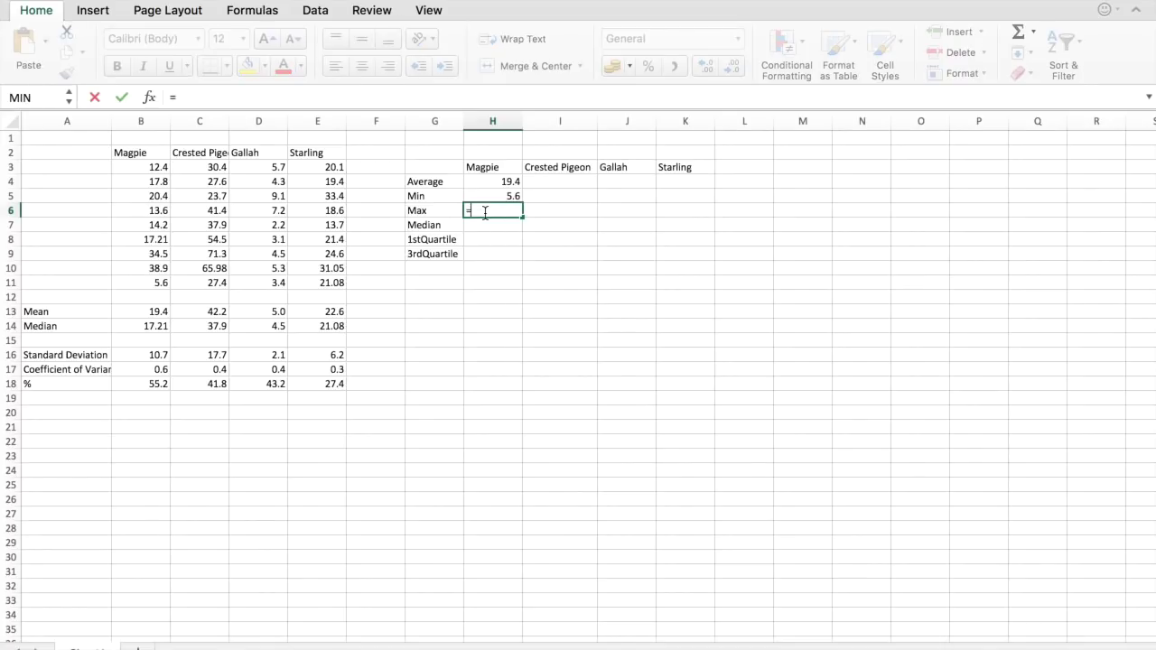
pyautogui.write('max')
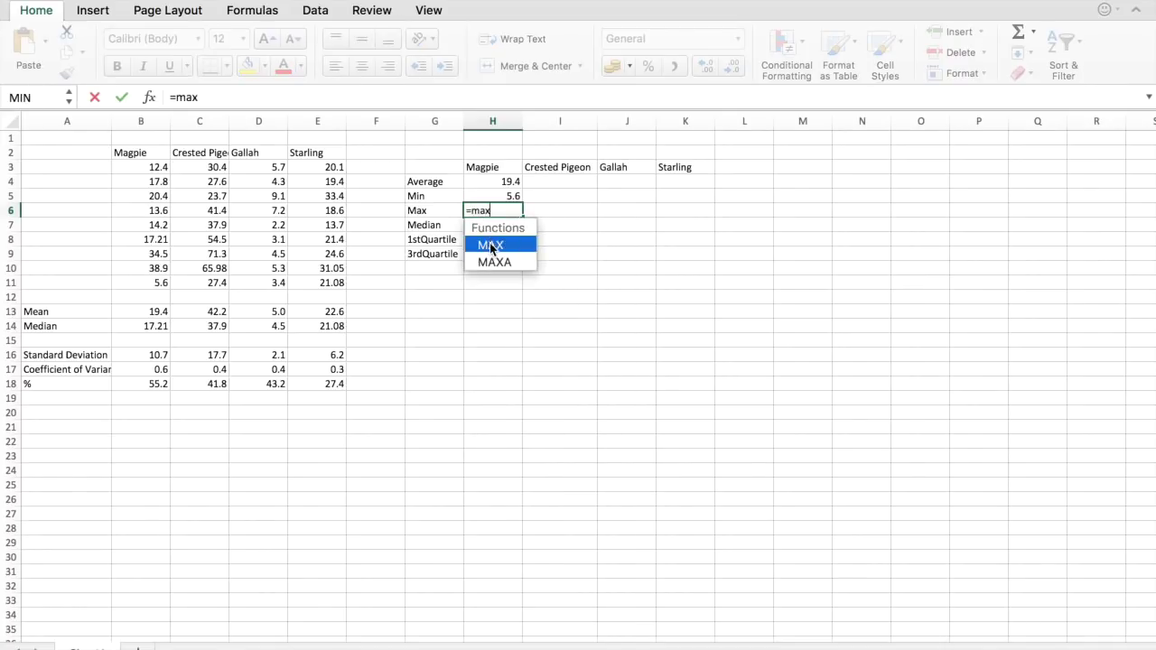
pyautogui.doubleClick(490, 246)
pyautogui.moveTo(144, 167); pyautogui.dragTo(140, 283)
pyautogui.click(122, 97)
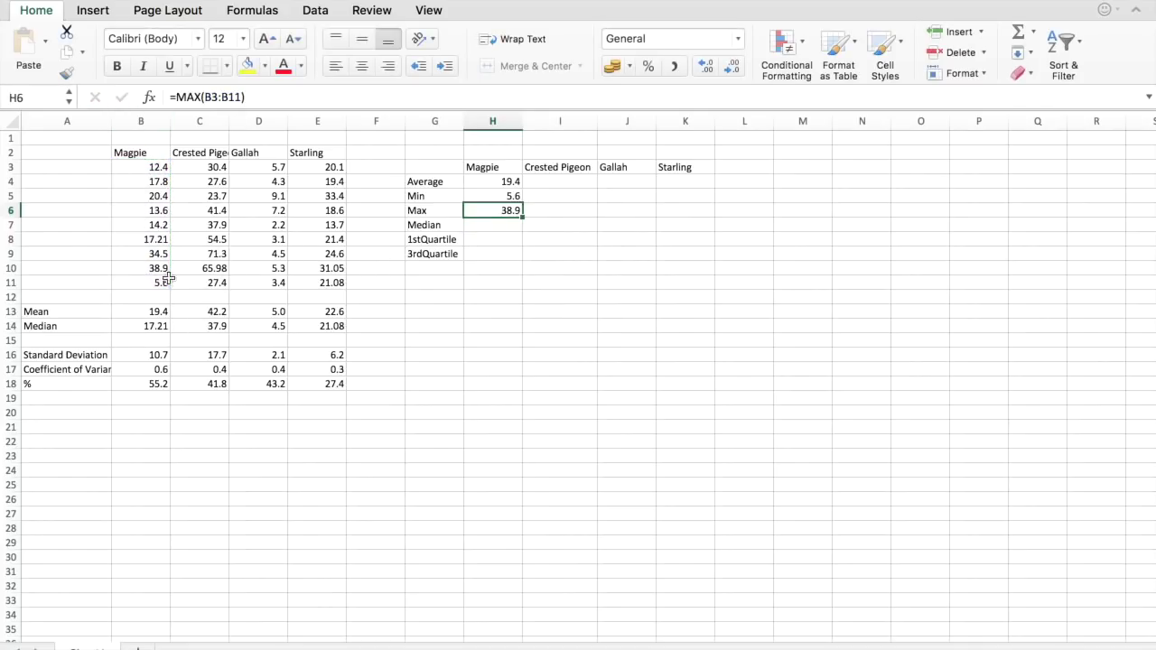
# Calculate the Magpie median in H7 with =MEDIAN(B3:B11)
pyautogui.click(500, 227)
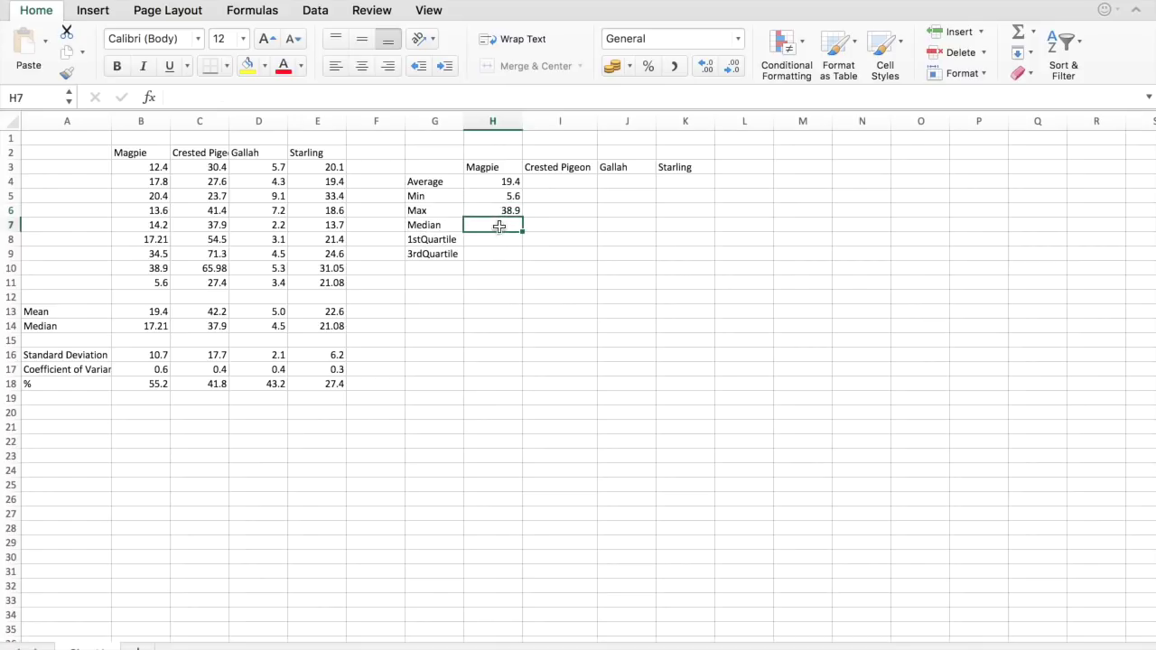
pyautogui.write('=medi')
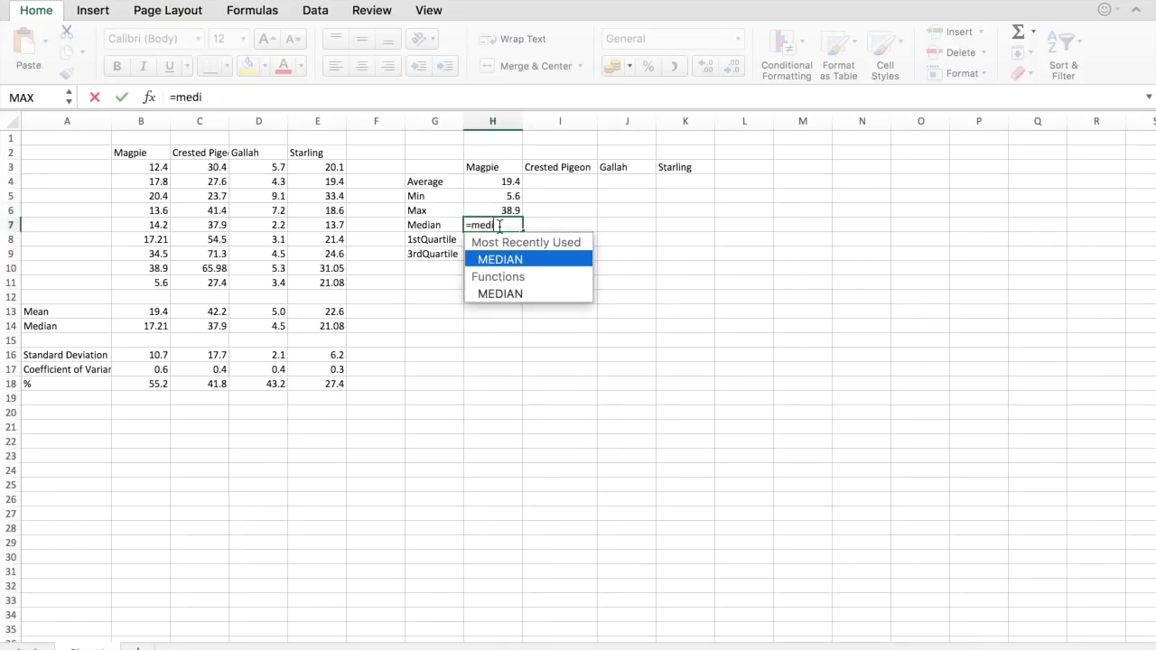
pyautogui.doubleClick(508, 259)
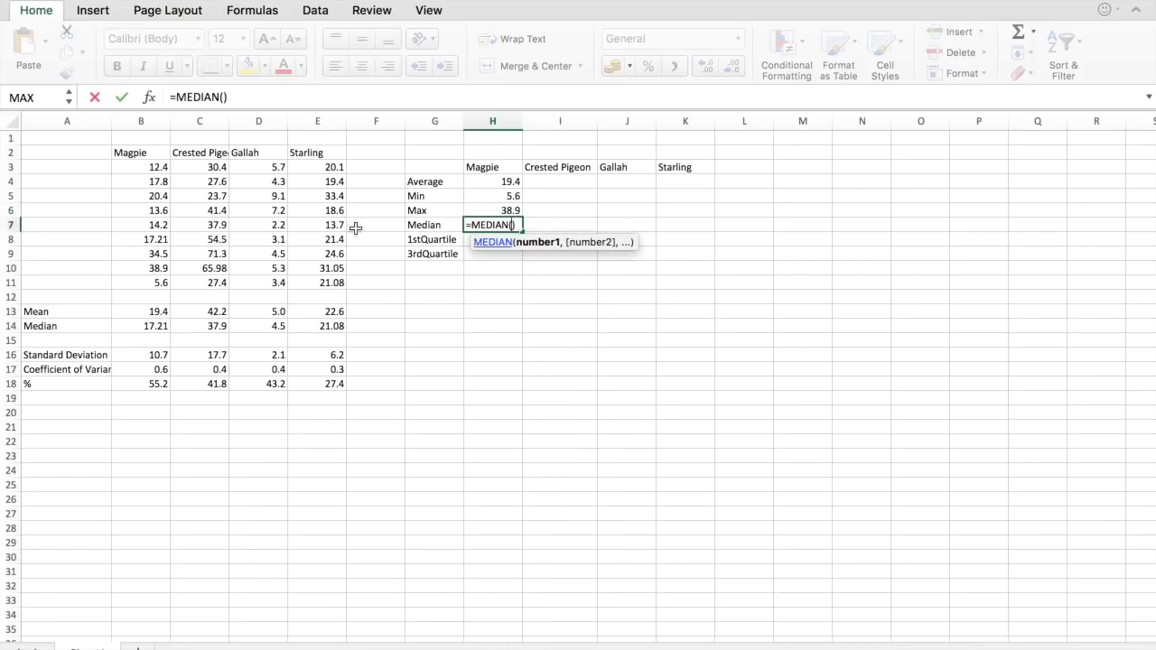
pyautogui.moveTo(145, 168); pyautogui.dragTo(142, 285)
pyautogui.click(122, 97)
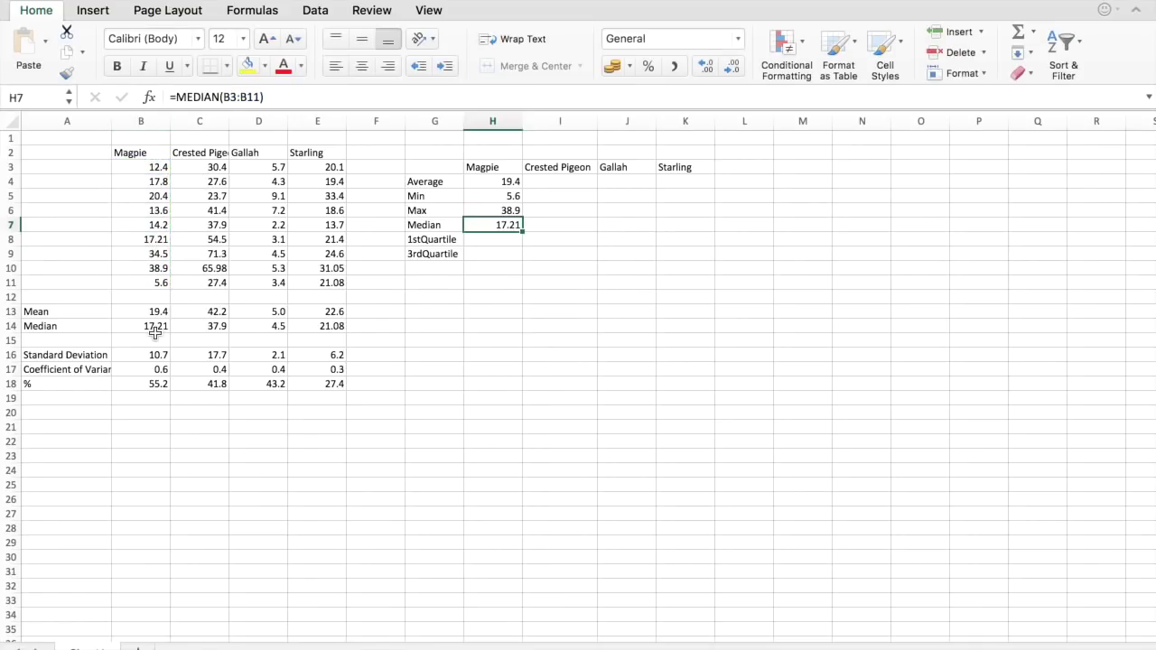
# Calculate the Magpie first quartile in H8 with =QUARTILE(B3:B11,1)
pyautogui.click(500, 240)
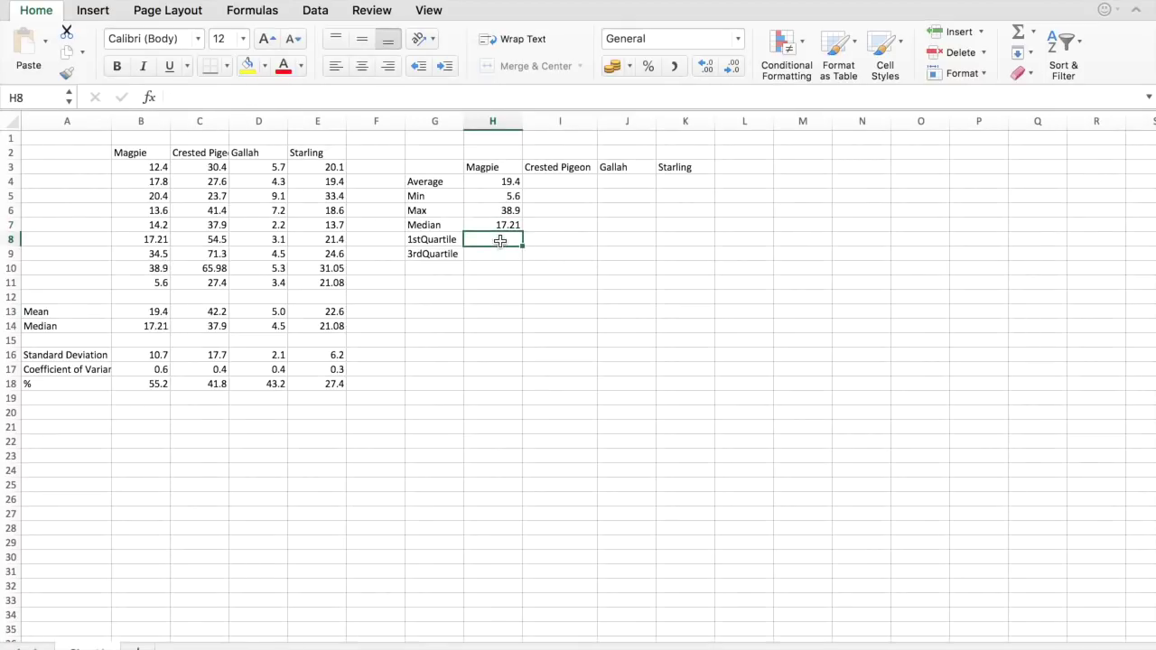
pyautogui.write('=')
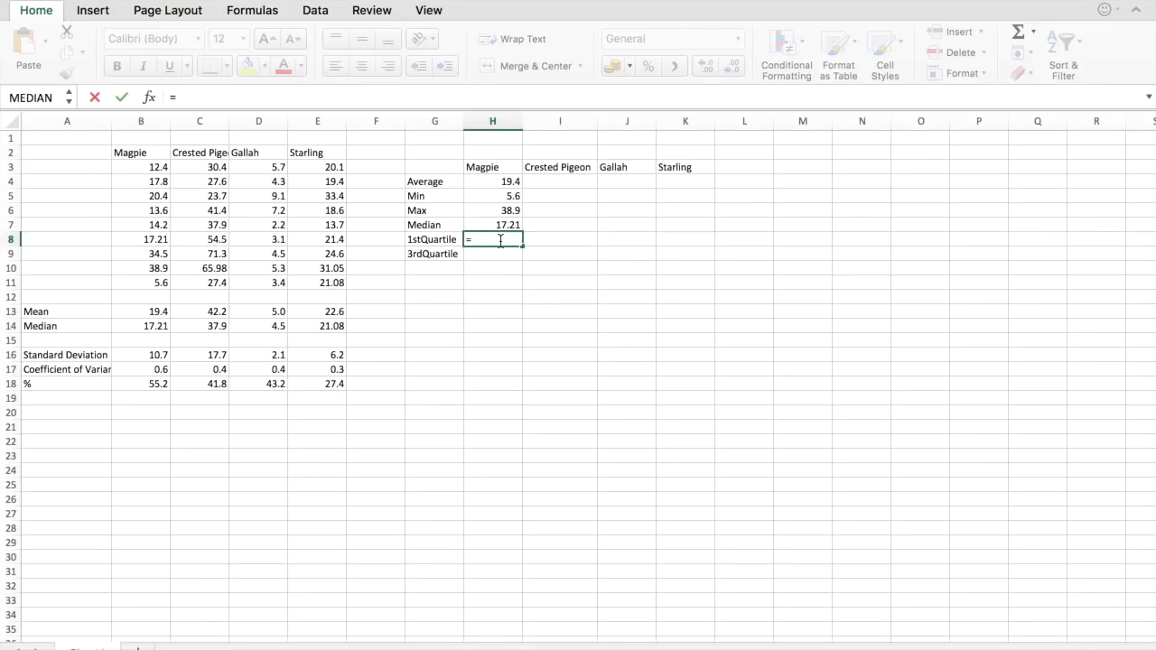
pyautogui.write('qua')
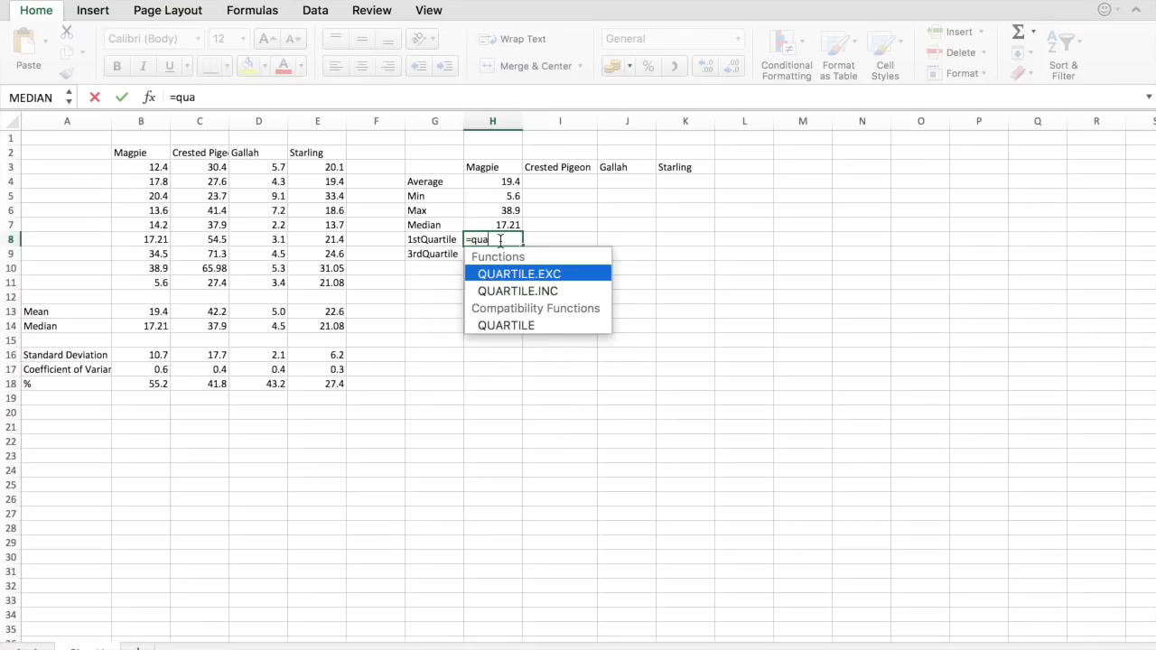
pyautogui.write('r')
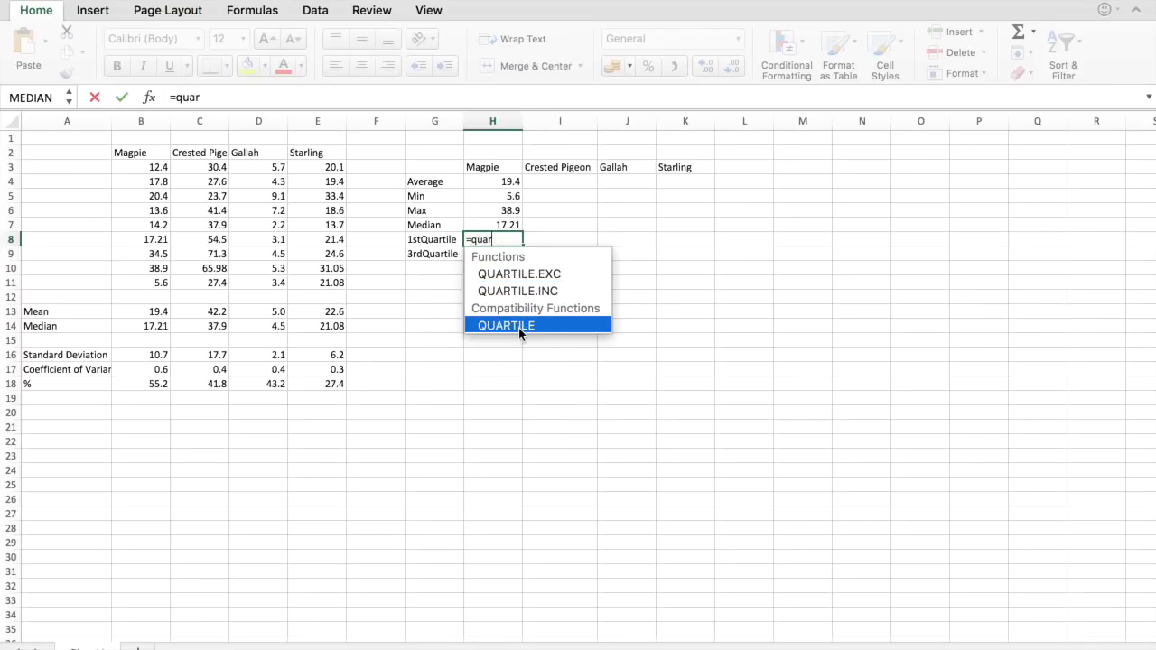
pyautogui.doubleClick(519, 328)
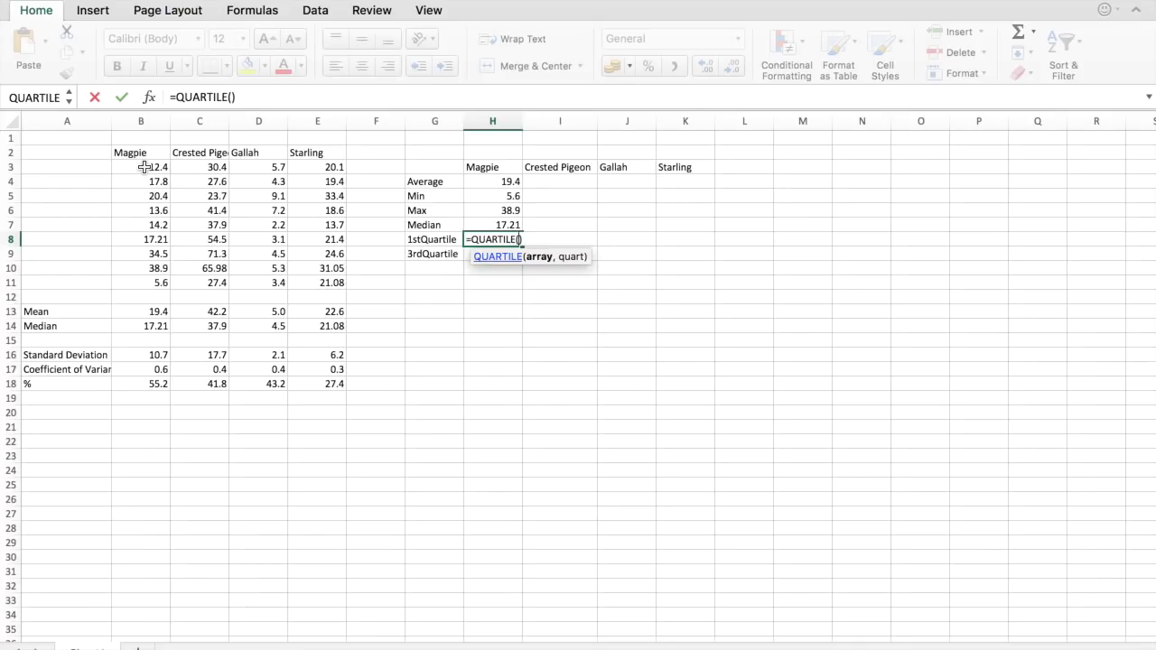
pyautogui.moveTo(142, 166); pyautogui.dragTo(140, 285)
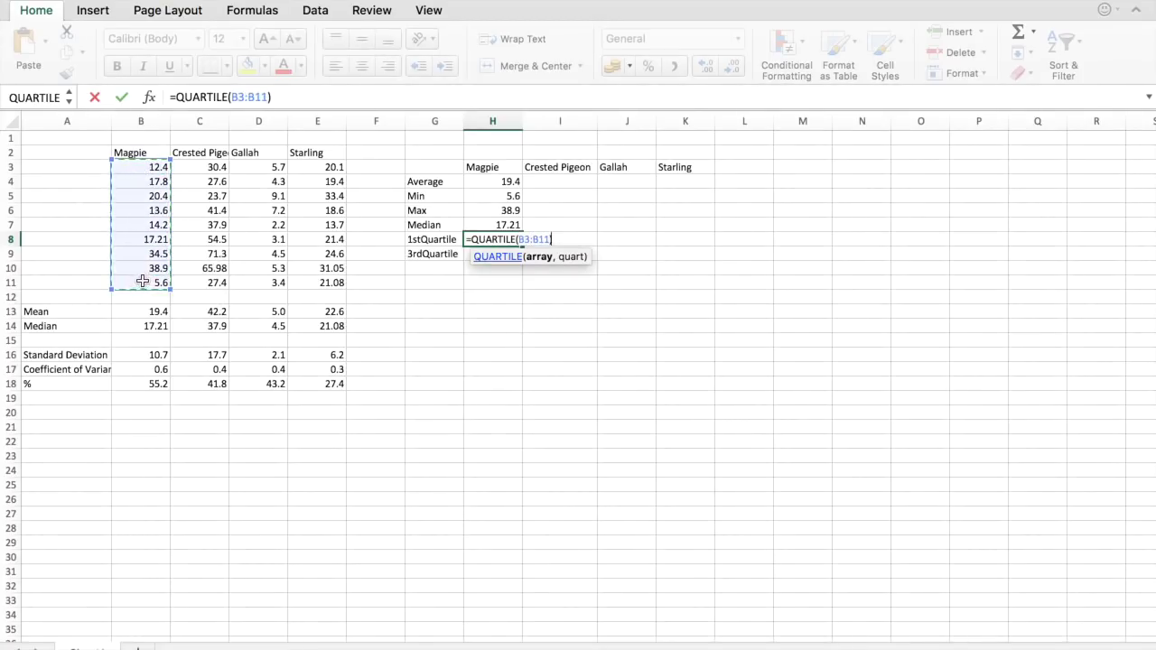
pyautogui.click(267, 97)
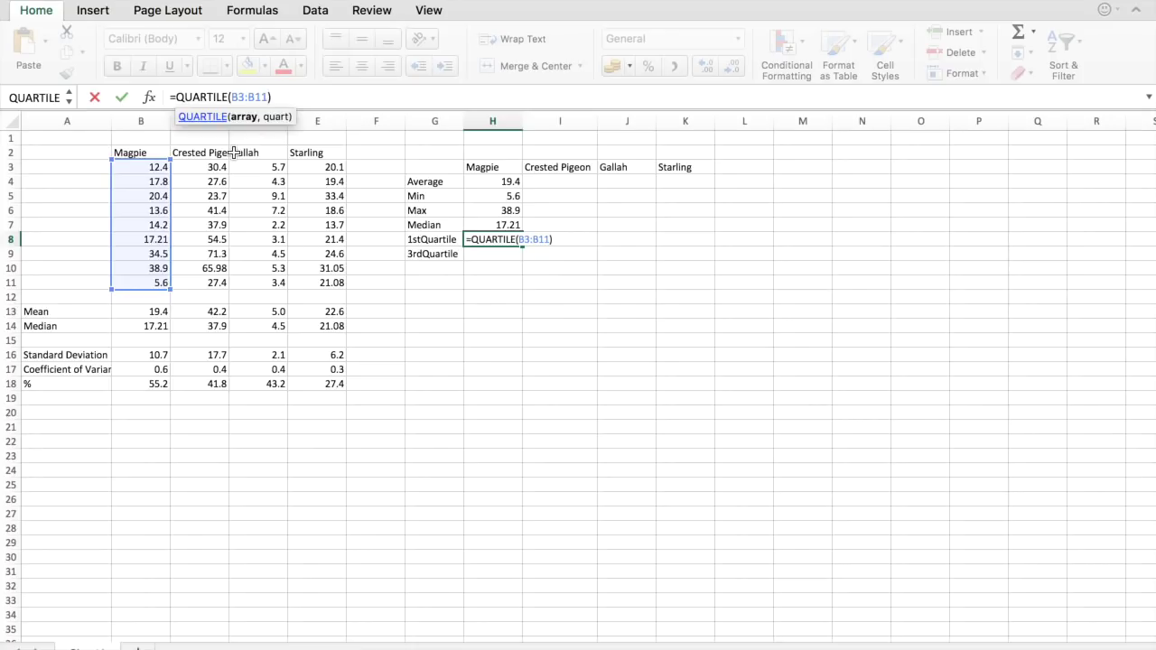
pyautogui.write(',1')
pyautogui.click(125, 99)
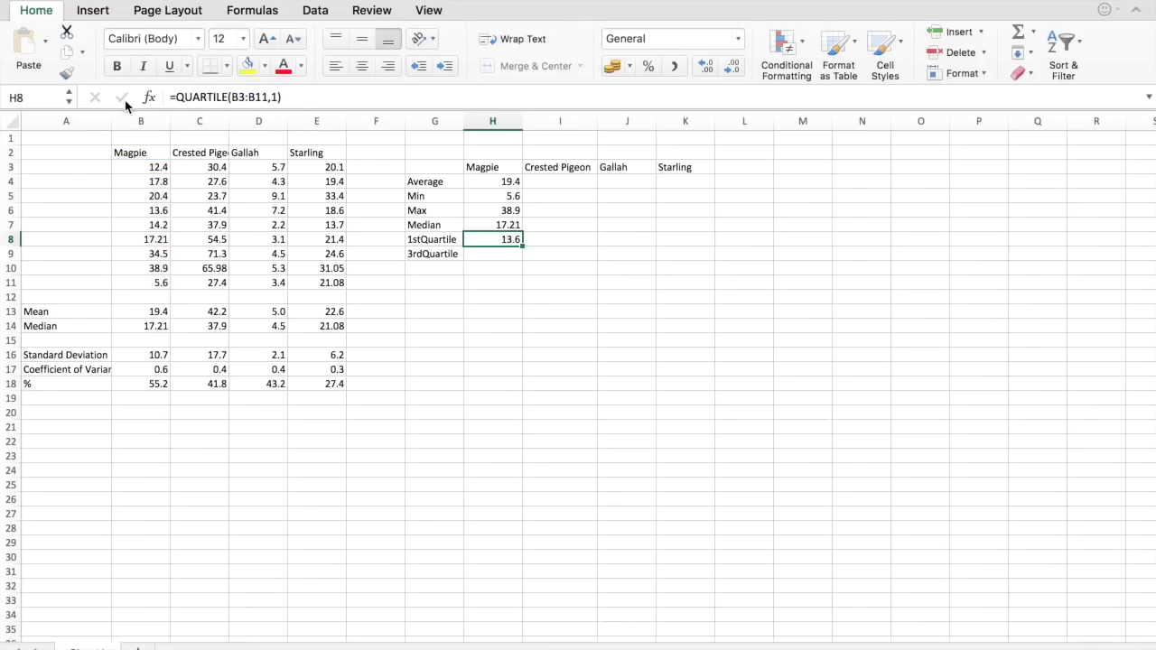
# Calculate the Magpie third quartile in H9 with =QUARTILE(B3:B11,3) and fill the formulas in H4:H9 across to column K
pyautogui.click(484, 254)
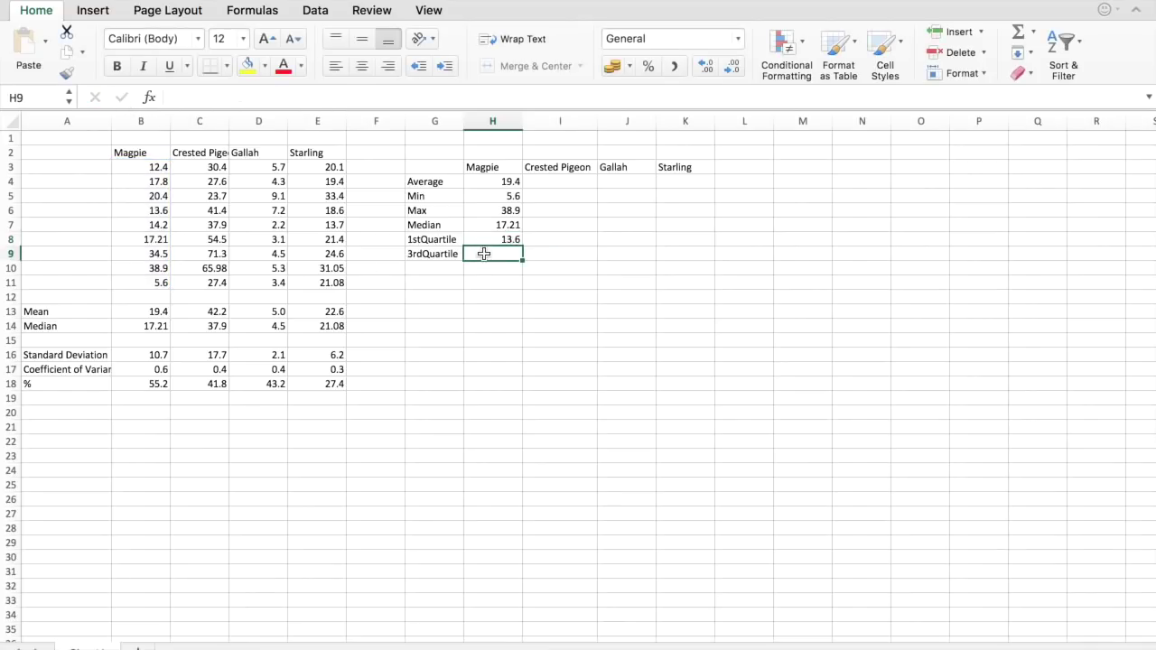
pyautogui.write('=qua')
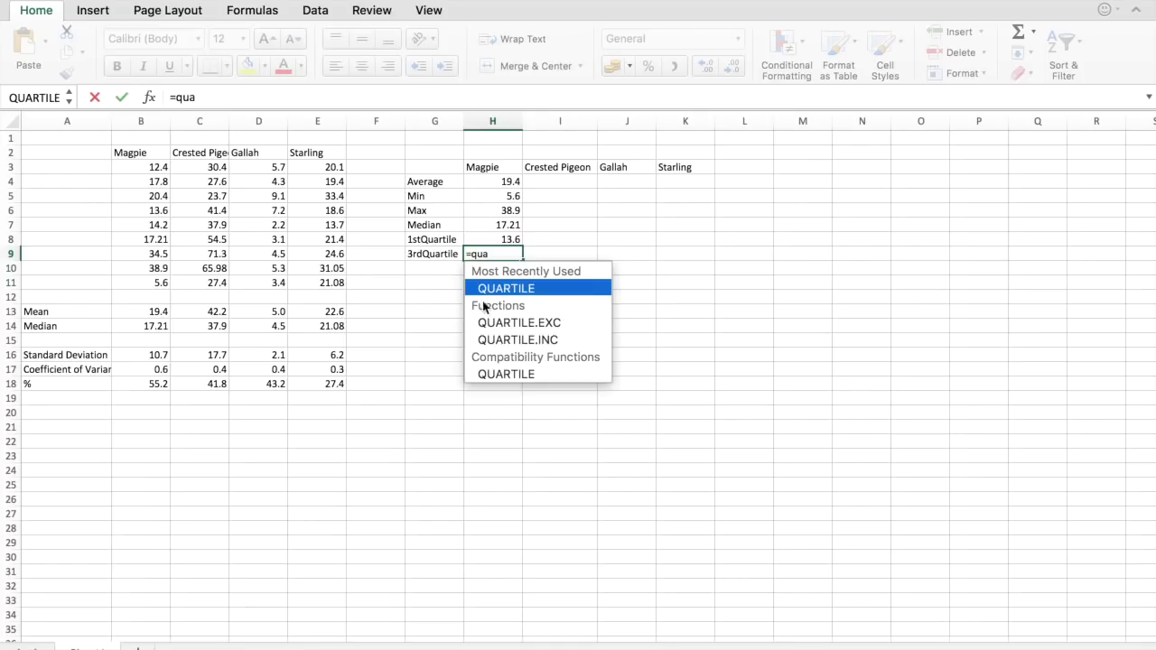
pyautogui.doubleClick(505, 289)
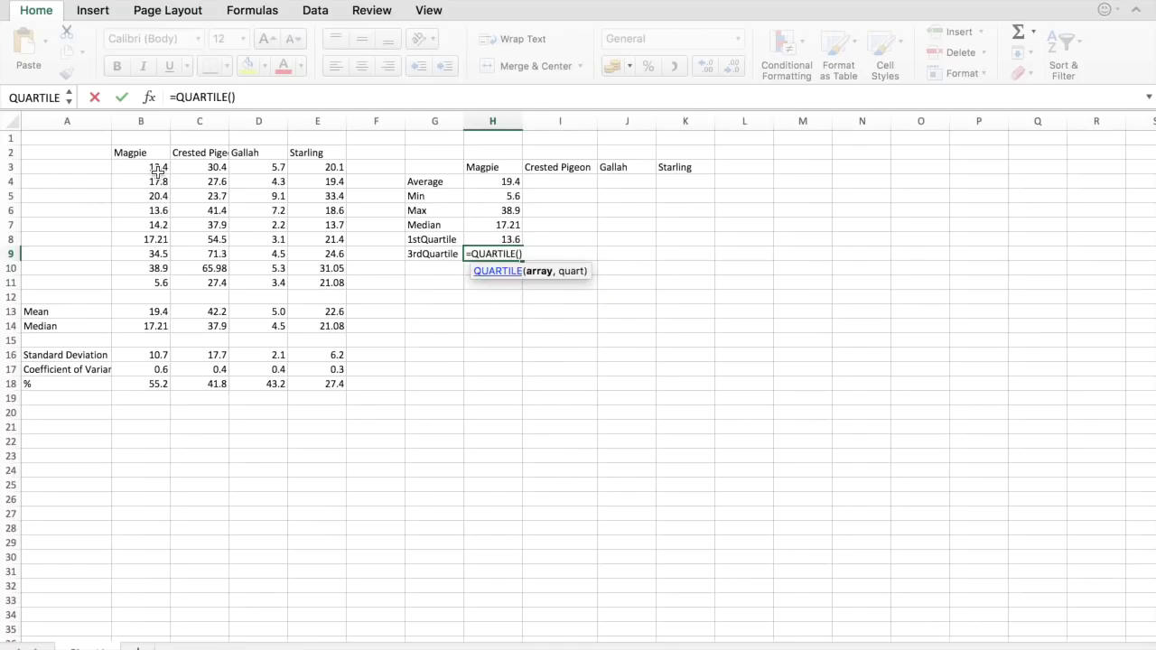
pyautogui.moveTo(158, 171); pyautogui.dragTo(160, 282)
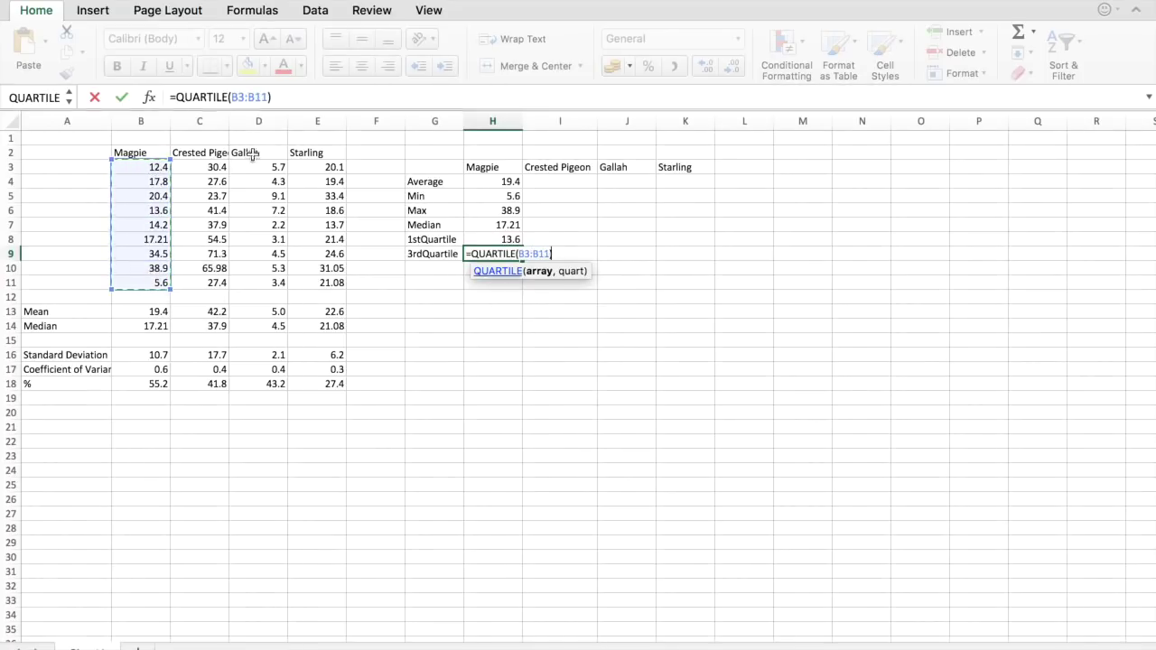
pyautogui.click(269, 96)
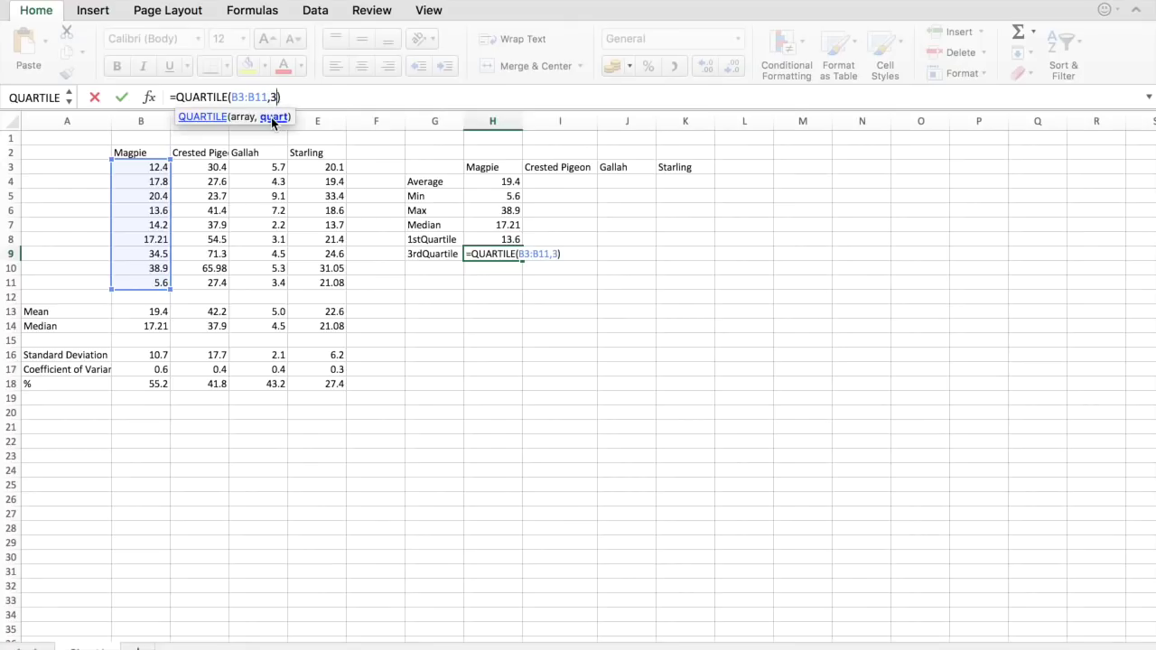
pyautogui.click(121, 98)
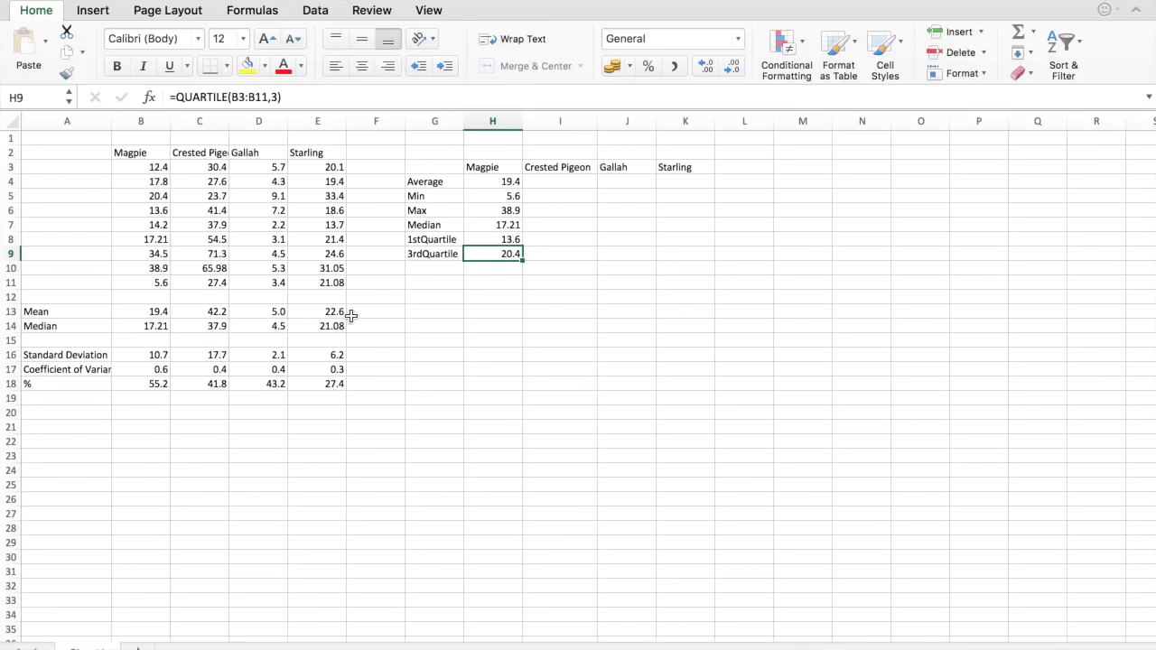
pyautogui.moveTo(506, 181); pyautogui.dragTo(697, 268)
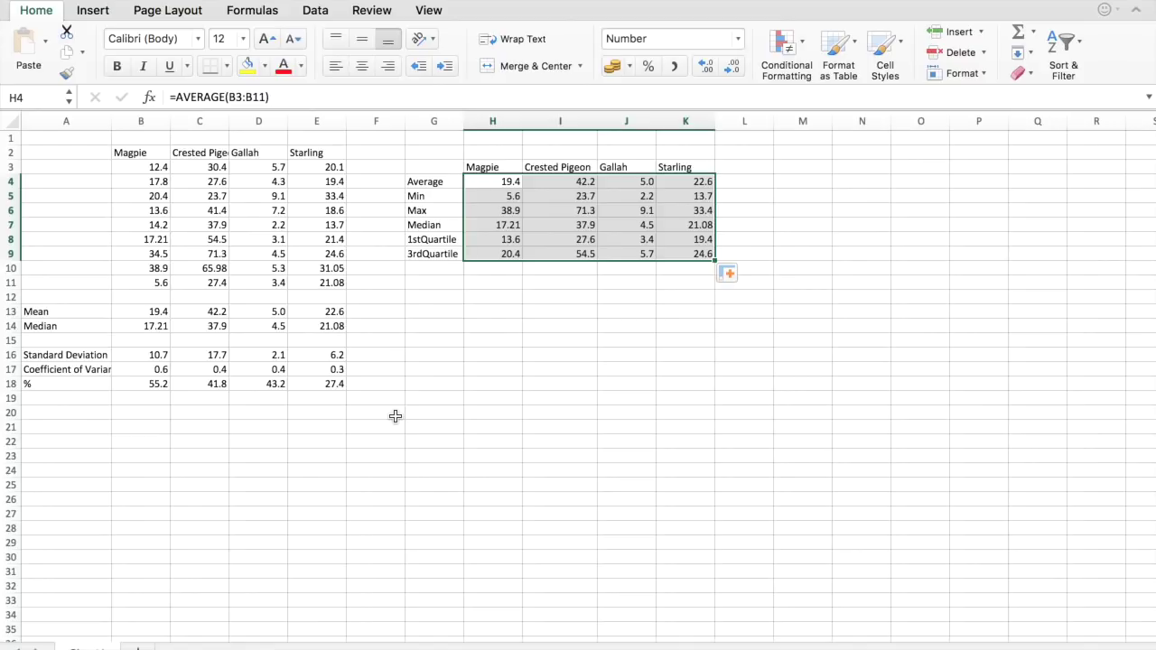
# Enter the row labels Q1, Median, Q3, Min and Max in cells G13 to G17
pyautogui.click(423, 316)
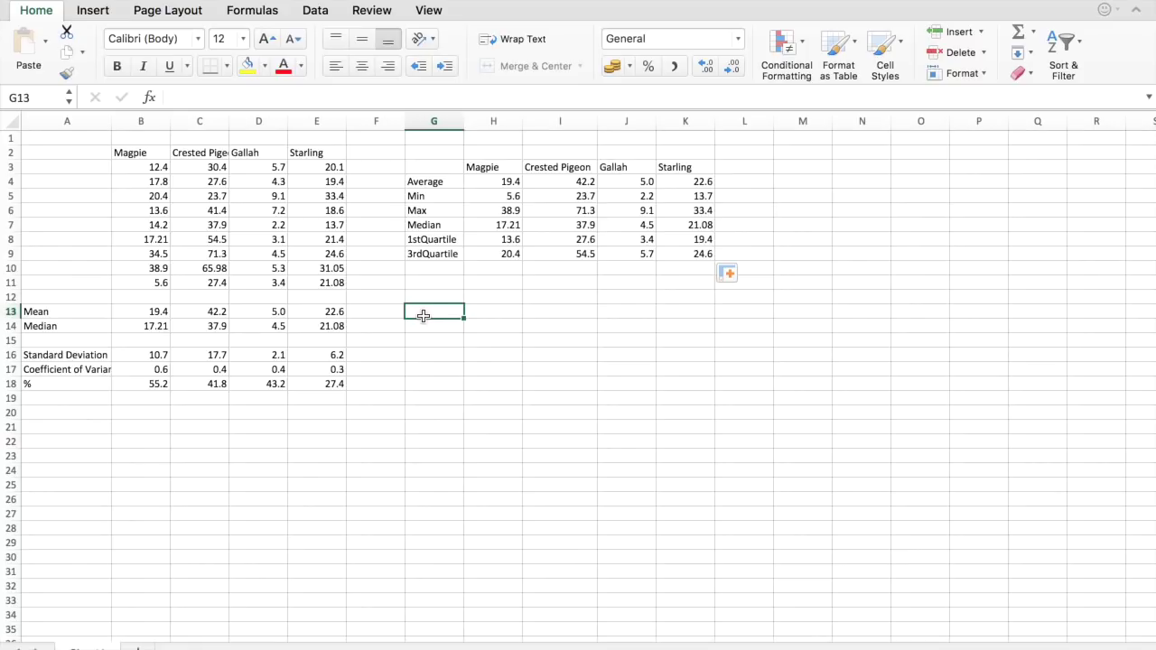
pyautogui.write('Q1')
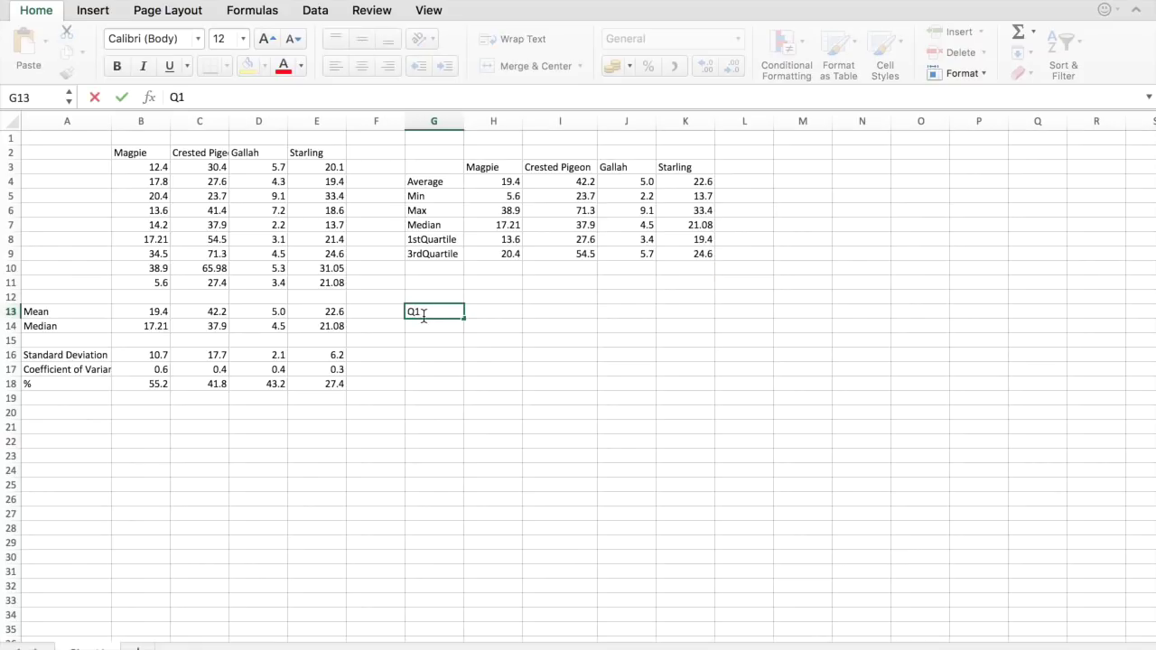
pyautogui.press('Return')
pyautogui.write('Median')
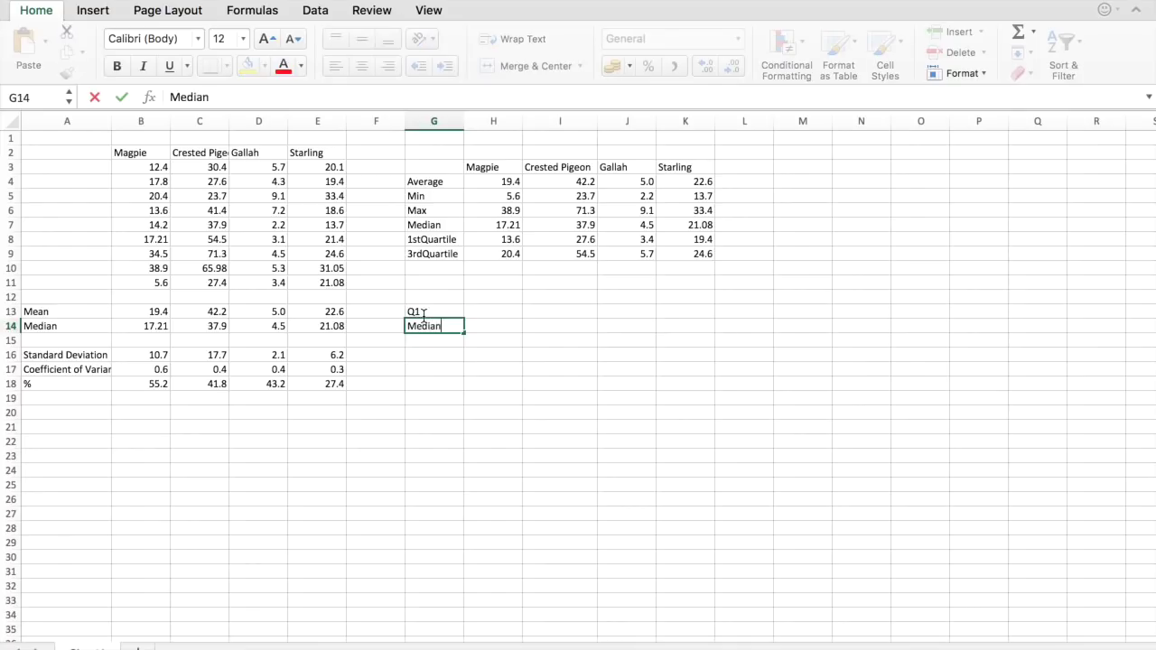
pyautogui.press('Return')
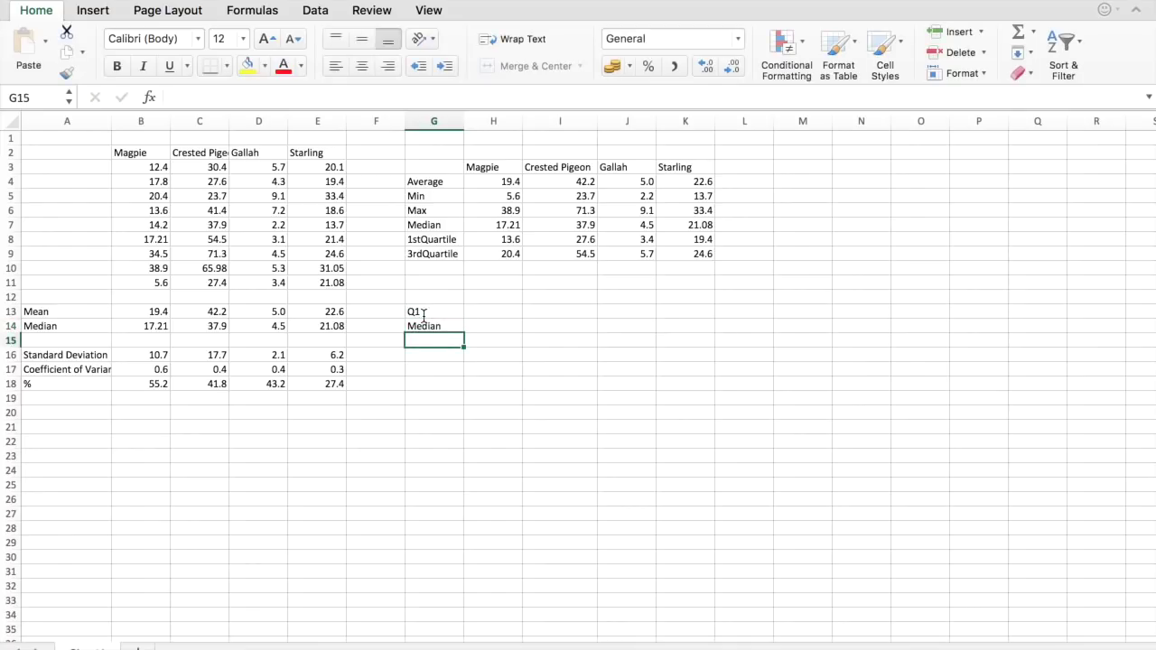
pyautogui.write('Q3')
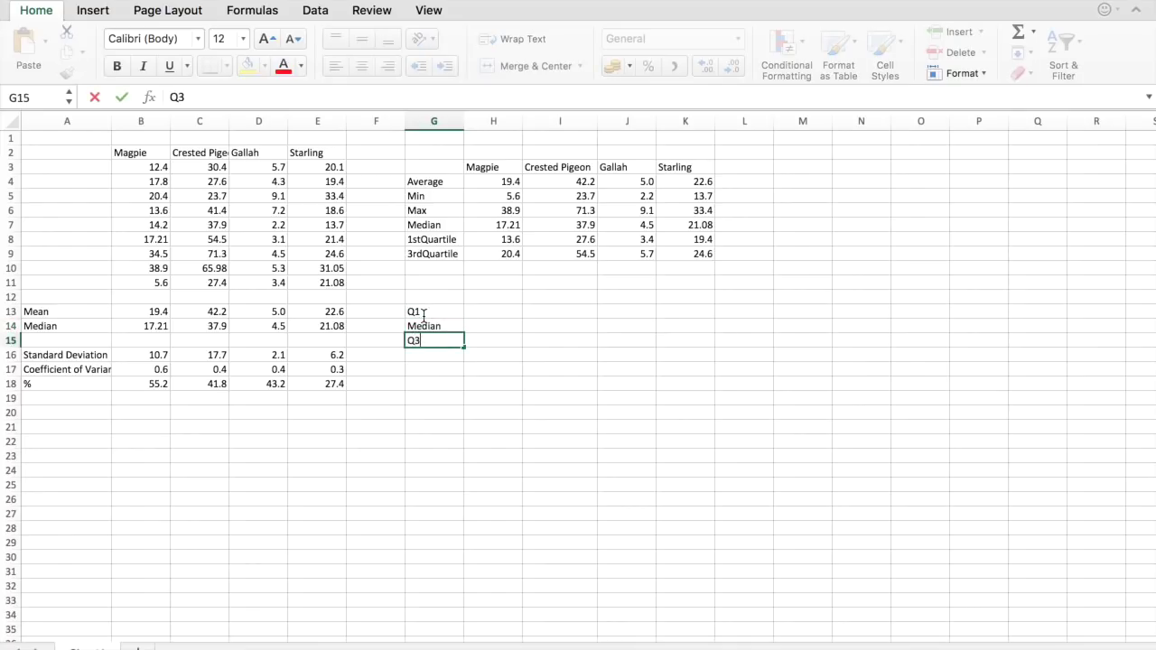
pyautogui.press('Return')
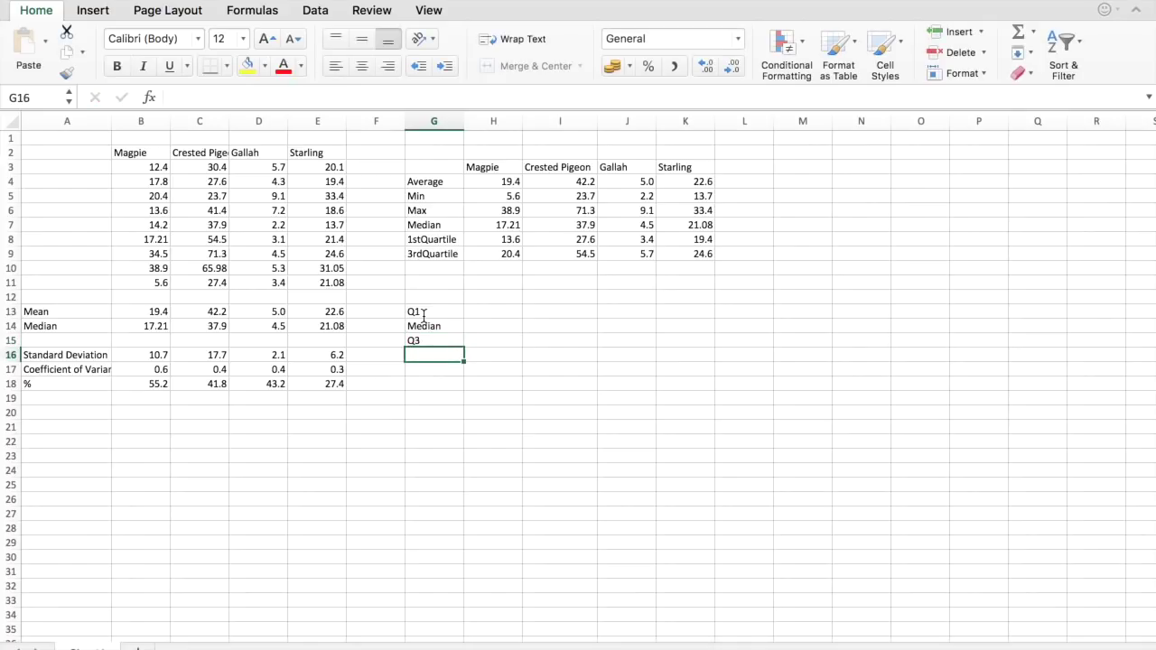
pyautogui.write('Min')
pyautogui.press('Return')
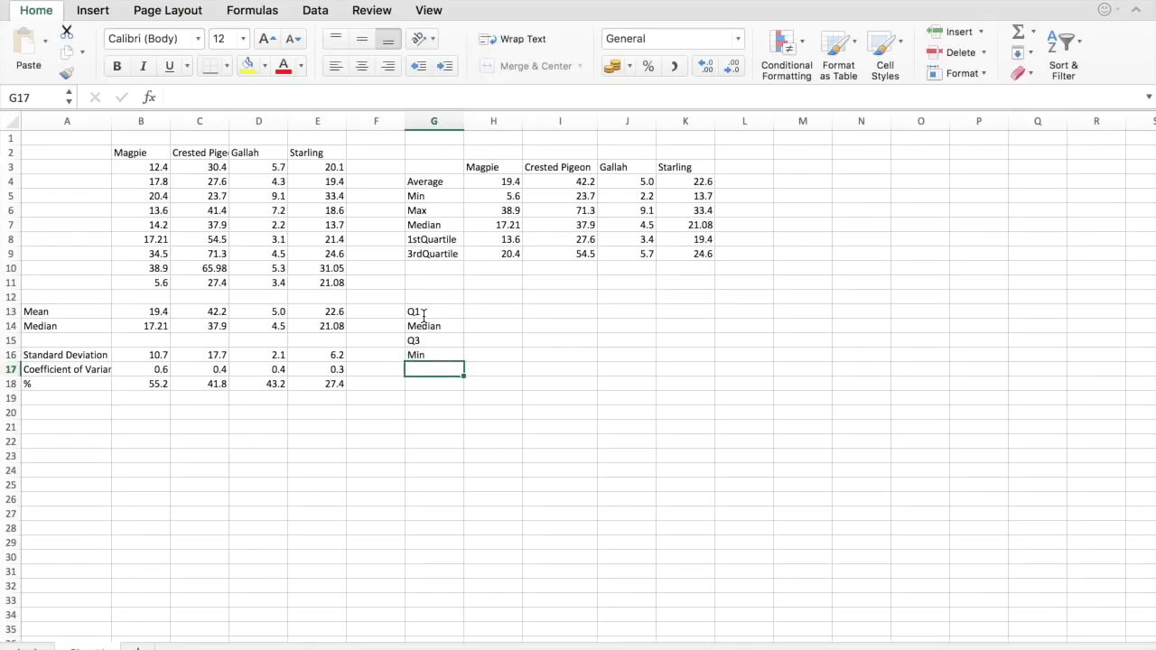
pyautogui.write('Max')
pyautogui.press('Tab')
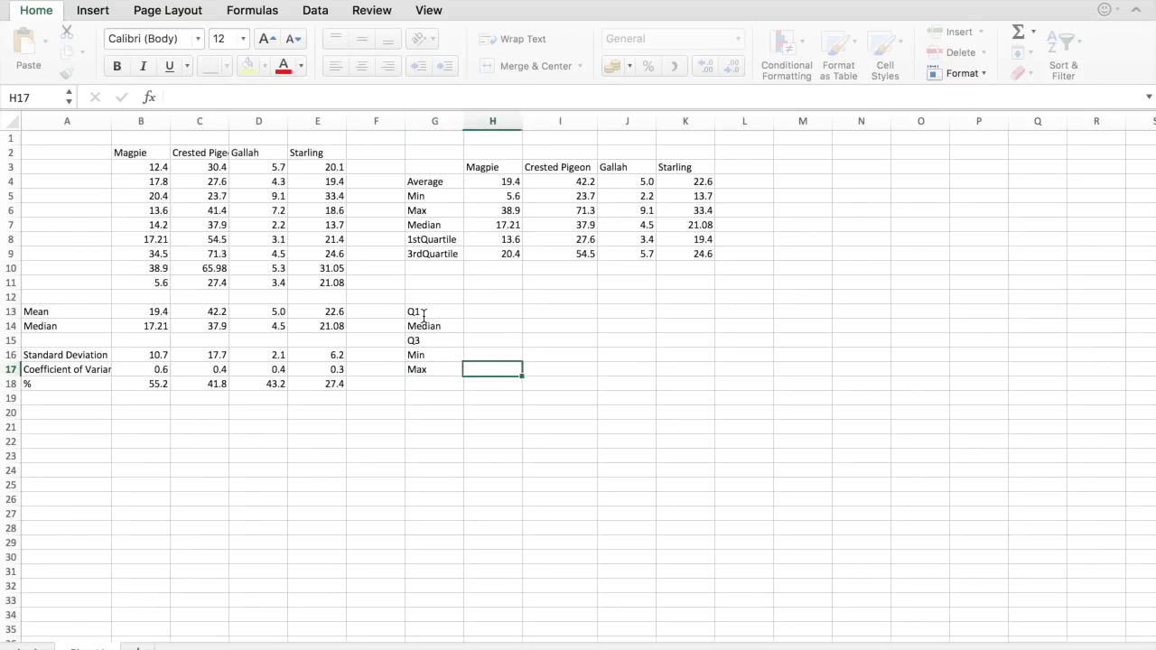
# Enter the column headings Magpie, Crested Pigeon, Gallah and Starling in cells H12 to K12
pyautogui.press('Up')
pyautogui.press('Up')
pyautogui.press('Up')
pyautogui.press('Up')
pyautogui.press('Up')
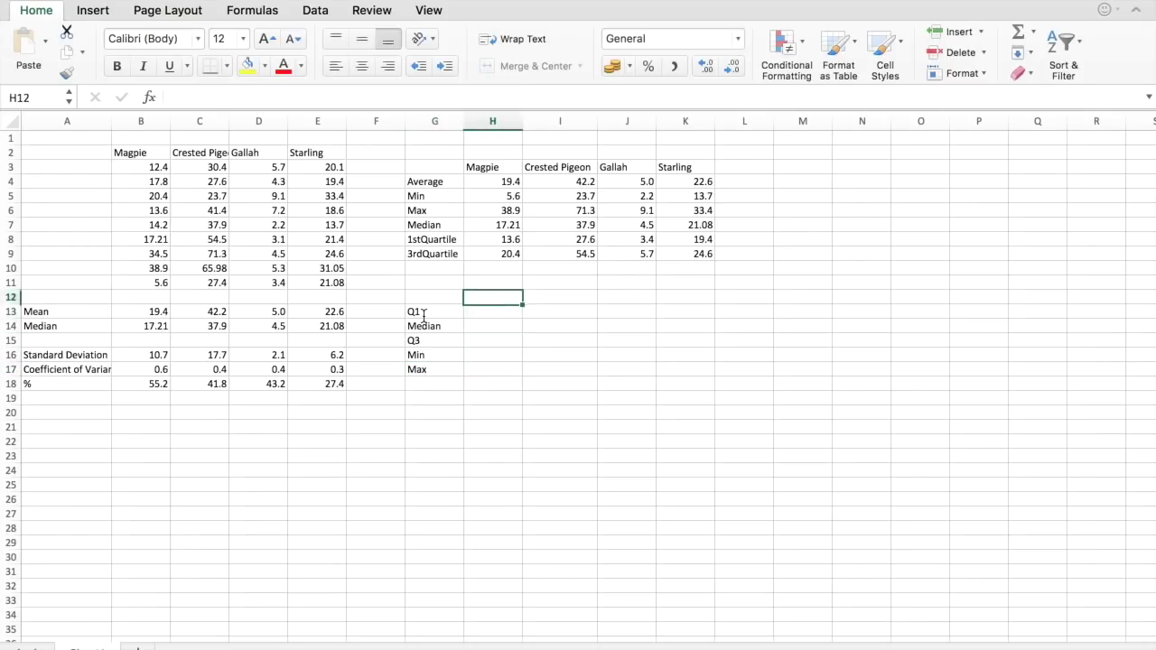
pyautogui.write('Magpie')
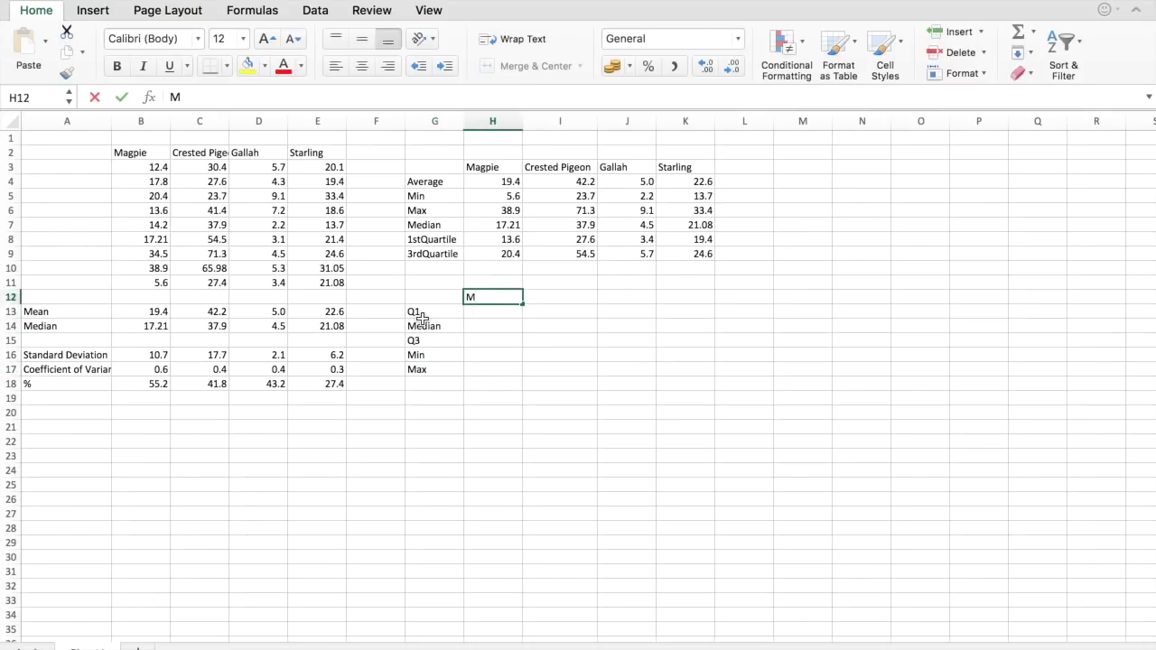
pyautogui.press('Tab')
pyautogui.write('Cre')
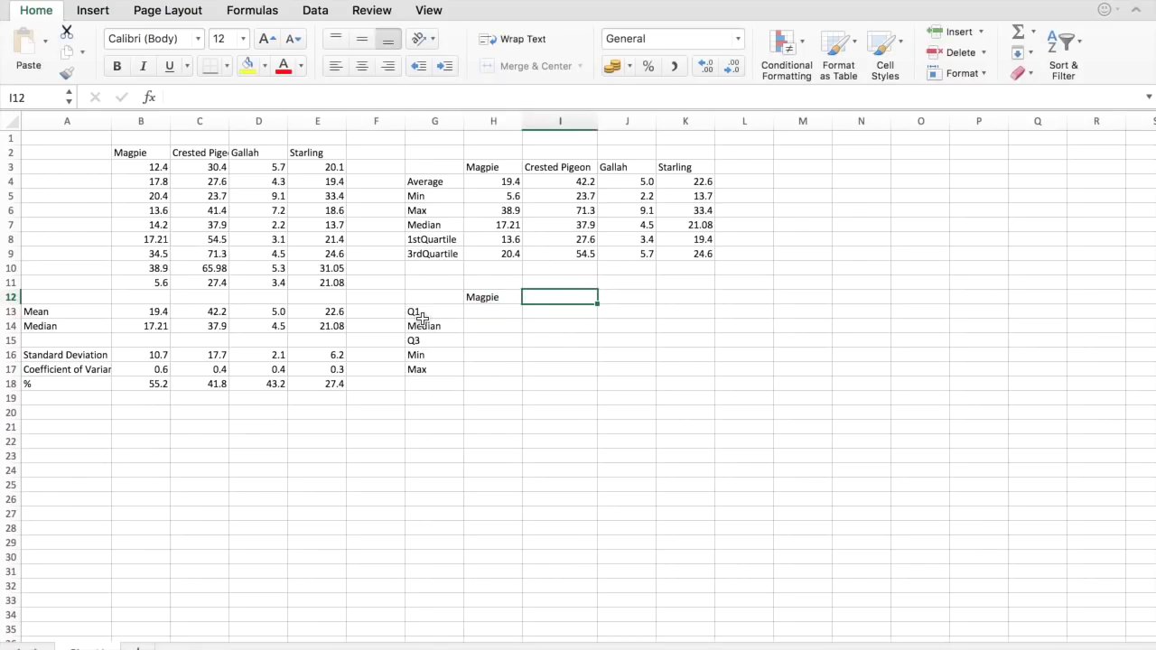
pyautogui.write('sted Pigeon')
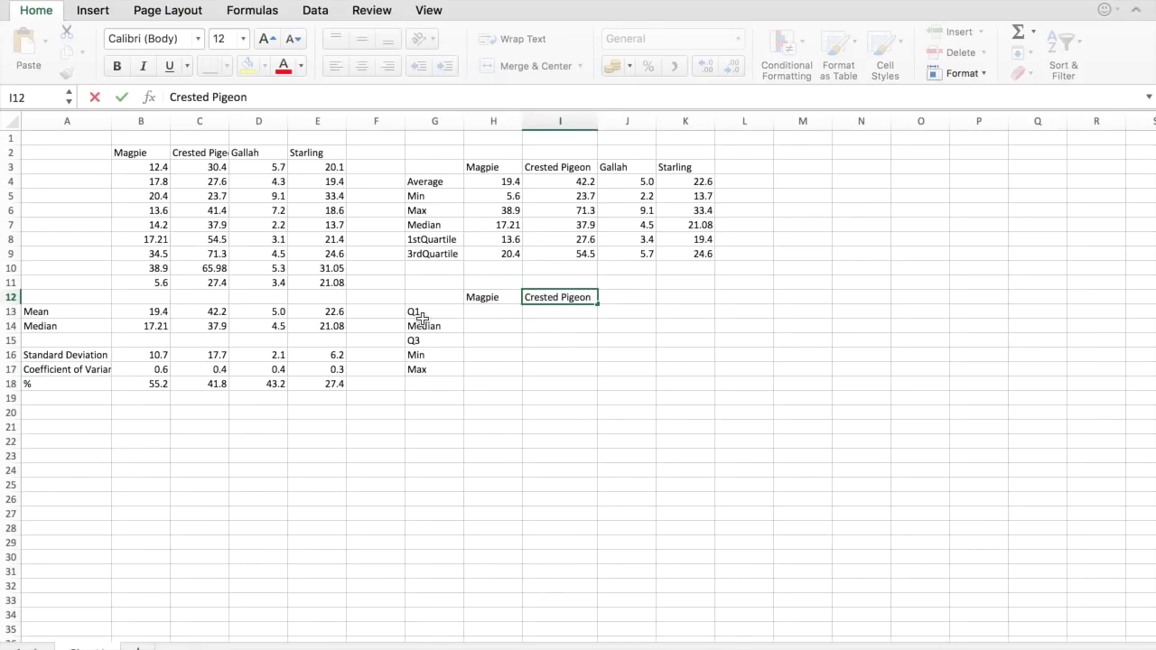
pyautogui.press('Tab')
pyautogui.write('Gallah')
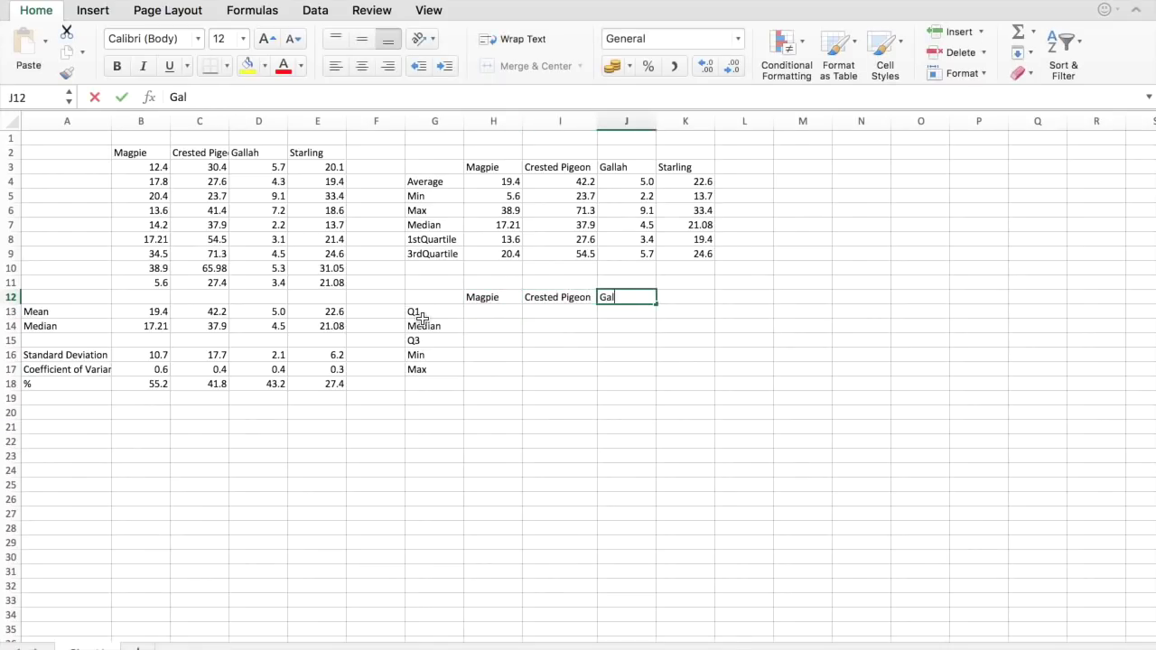
pyautogui.press('Tab')
pyautogui.write('Stra')
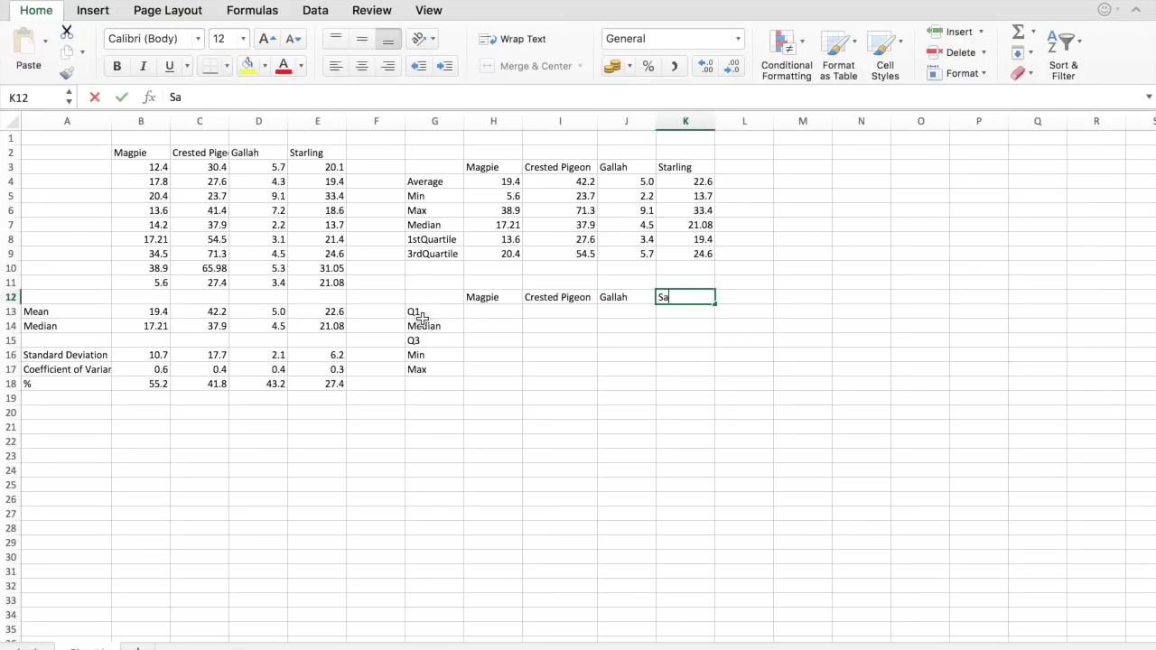
pyautogui.press('BackSpace')
pyautogui.press('BackSpace')
pyautogui.write('arling')
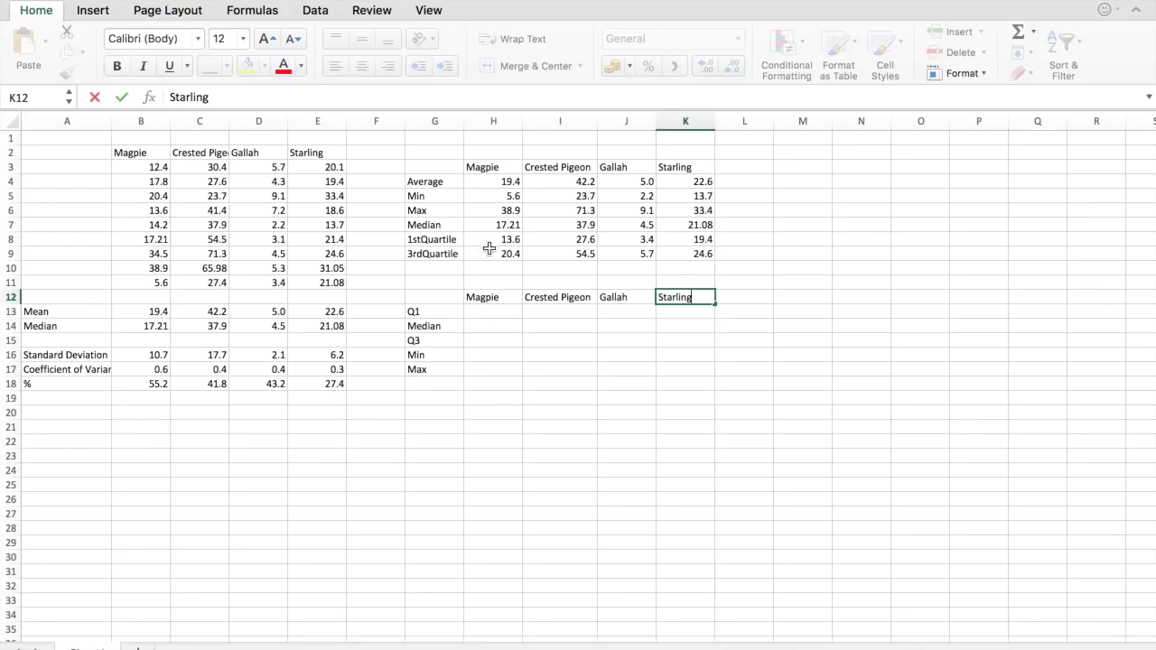
# Link the Magpie Q1 cell H13 to the first quartile with =H8
pyautogui.click(493, 313)
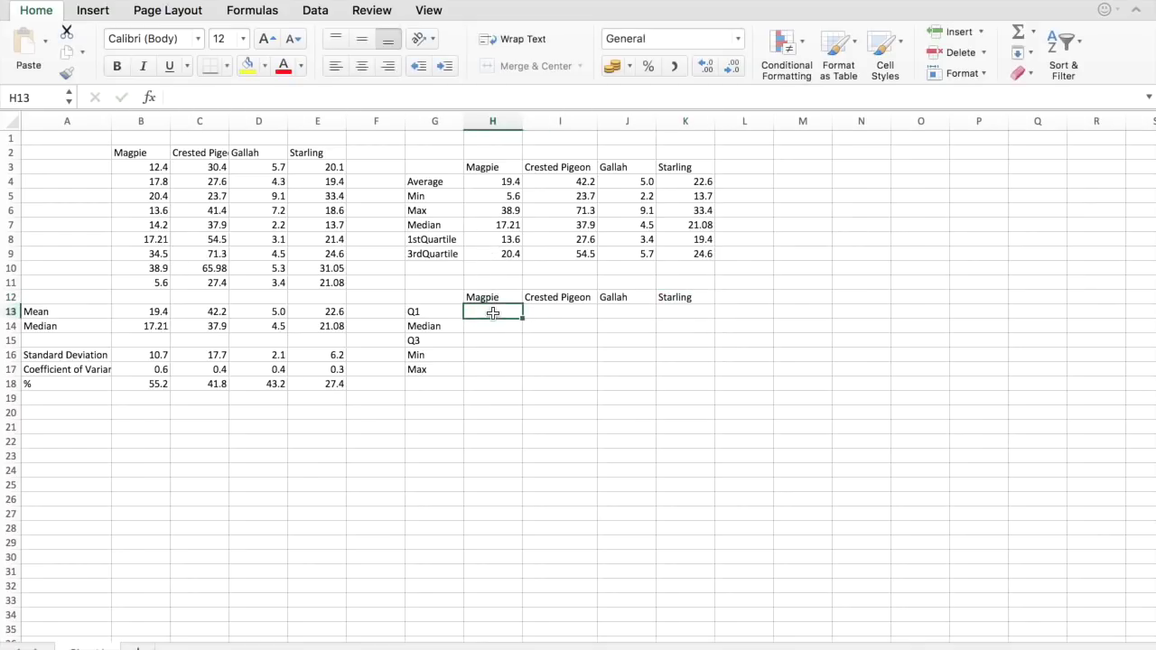
pyautogui.write('=')
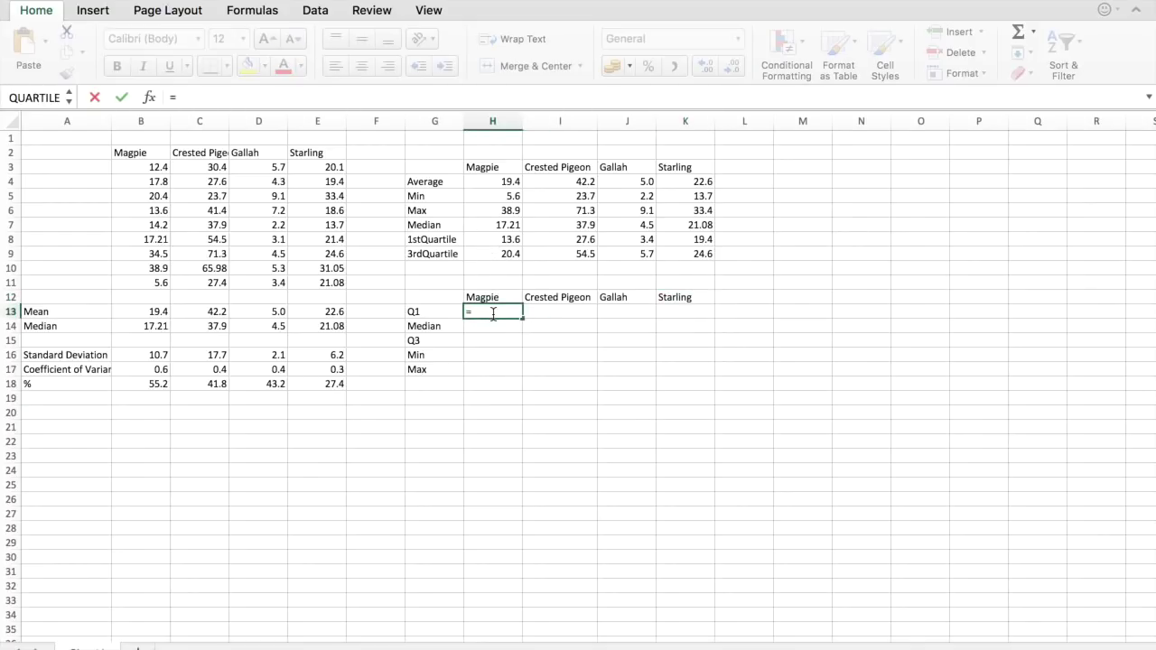
pyautogui.click(505, 242)
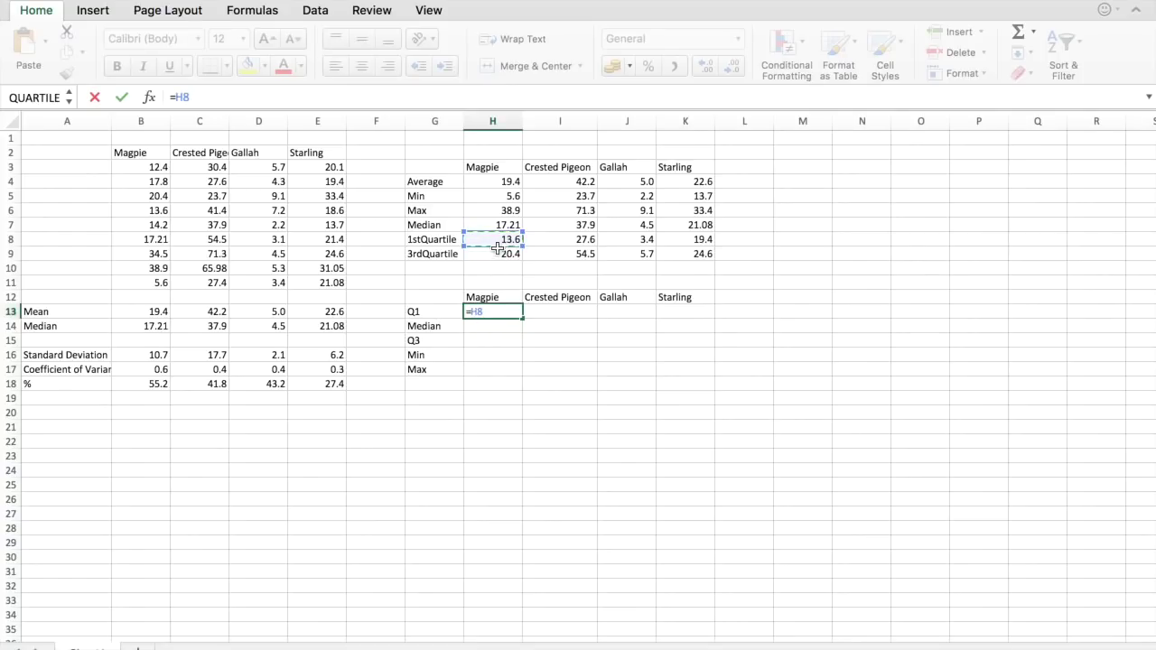
pyautogui.click(121, 96)
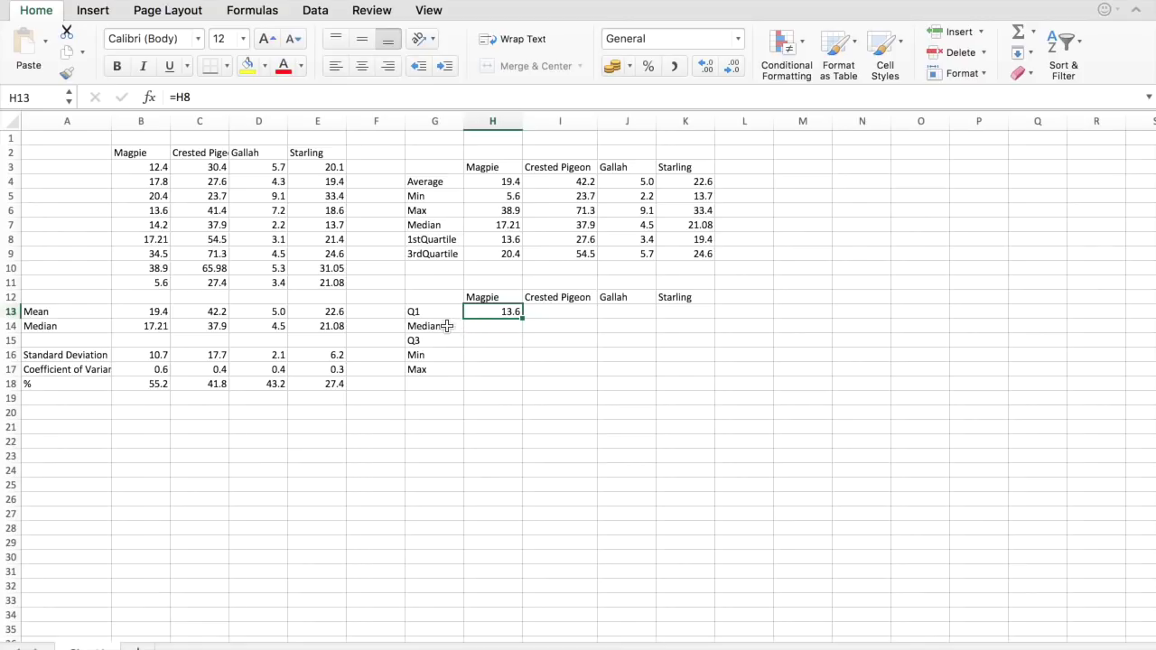
# Calculate the Magpie Median segment in H14 as median minus first quartile with =H7-H8
pyautogui.click(479, 326)
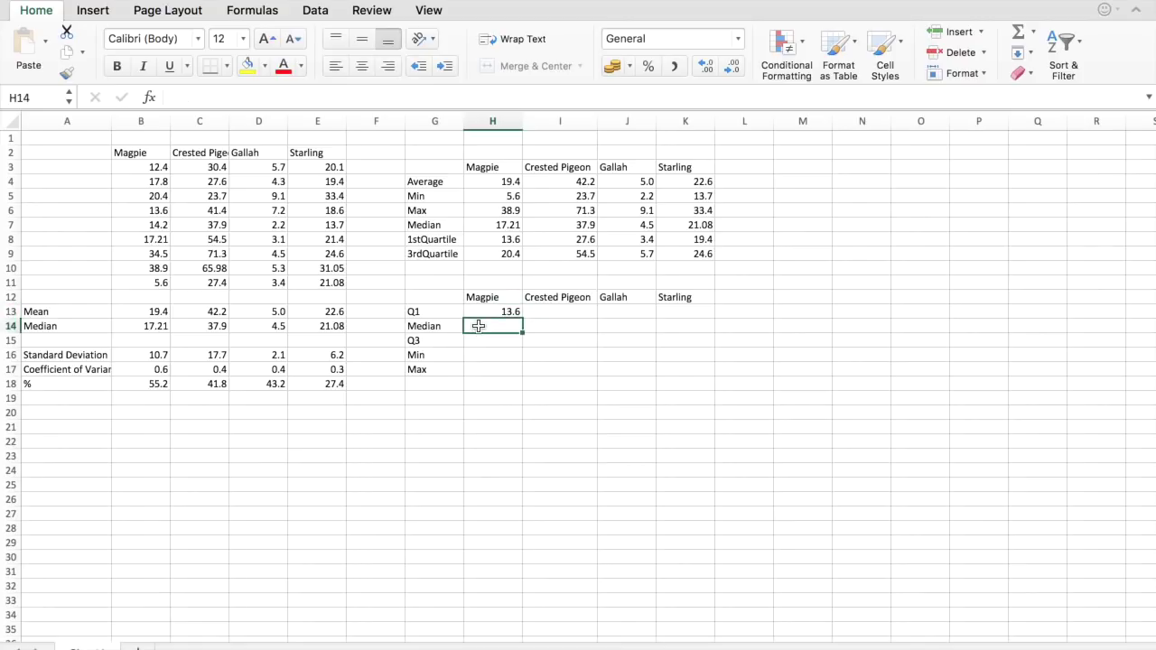
pyautogui.write('=')
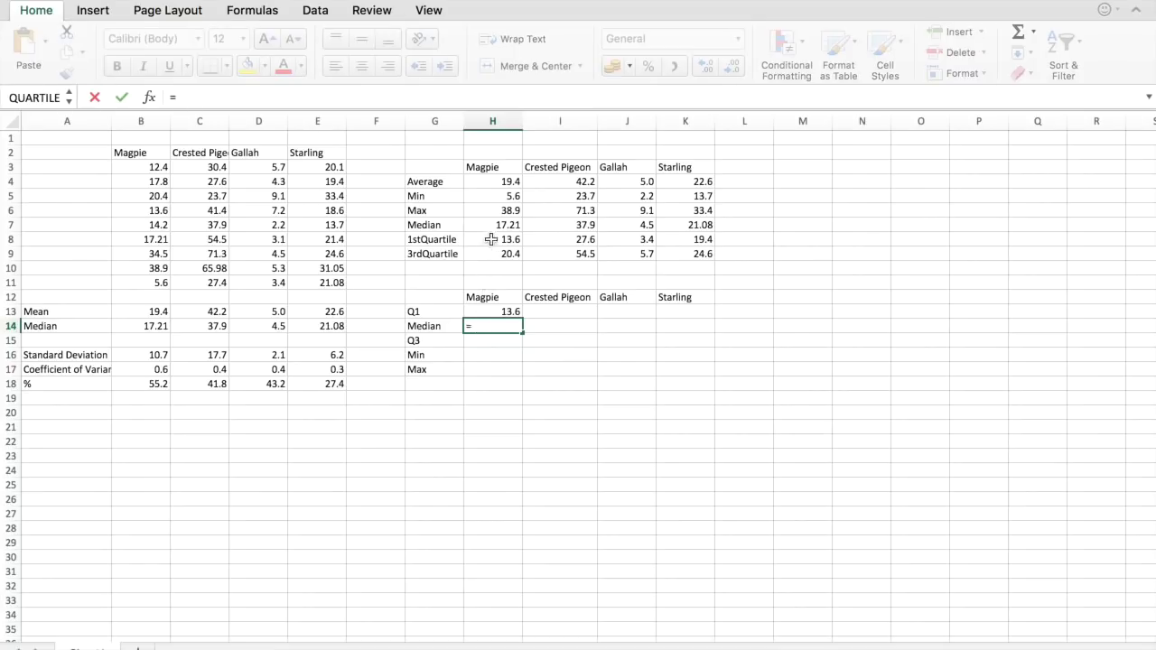
pyautogui.click(493, 226)
pyautogui.click(490, 240)
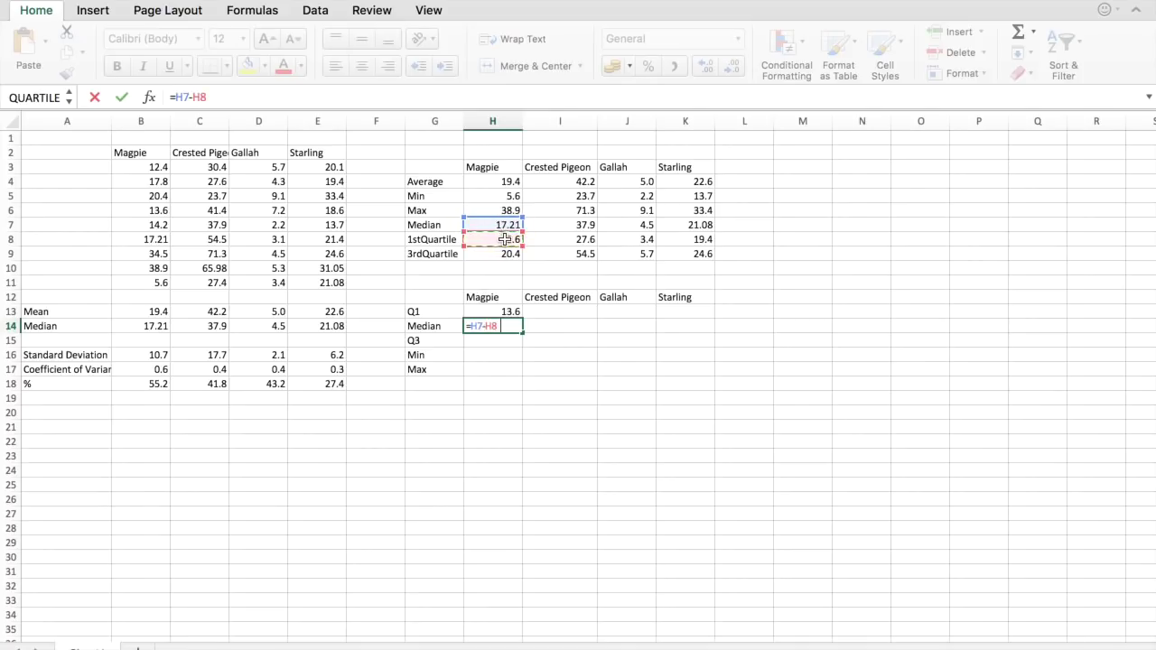
pyautogui.click(124, 101)
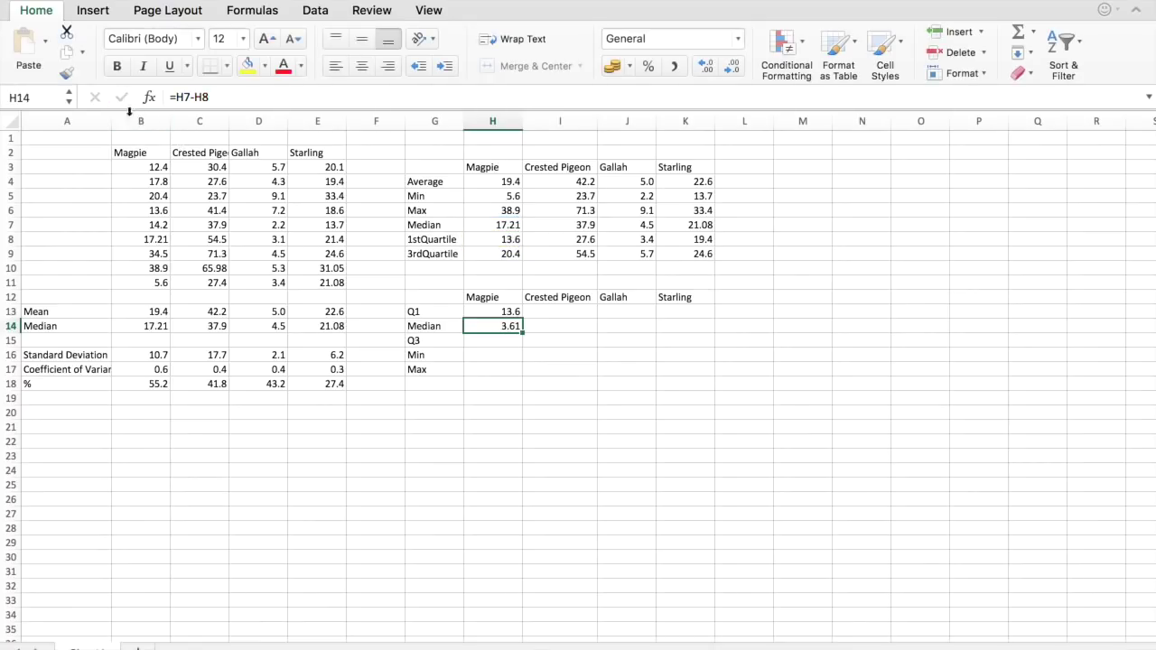
# Calculate the Magpie Q3 segment in H15 as third quartile minus median with =H9-H7
pyautogui.click(483, 345)
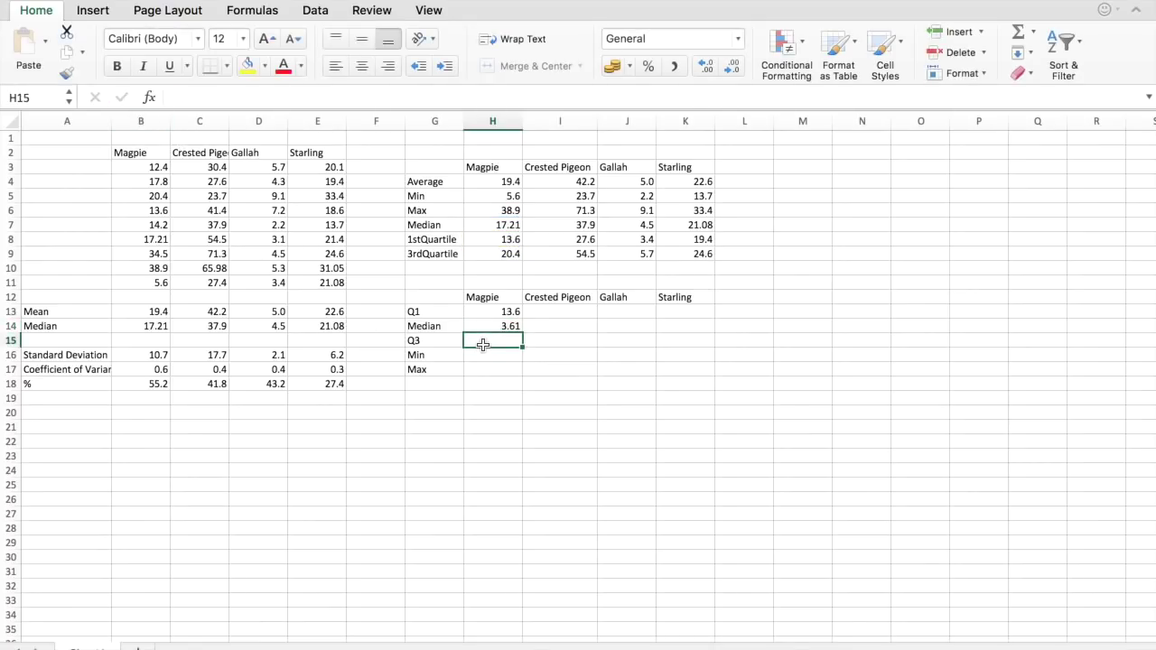
pyautogui.write('=')
pyautogui.click(490, 254)
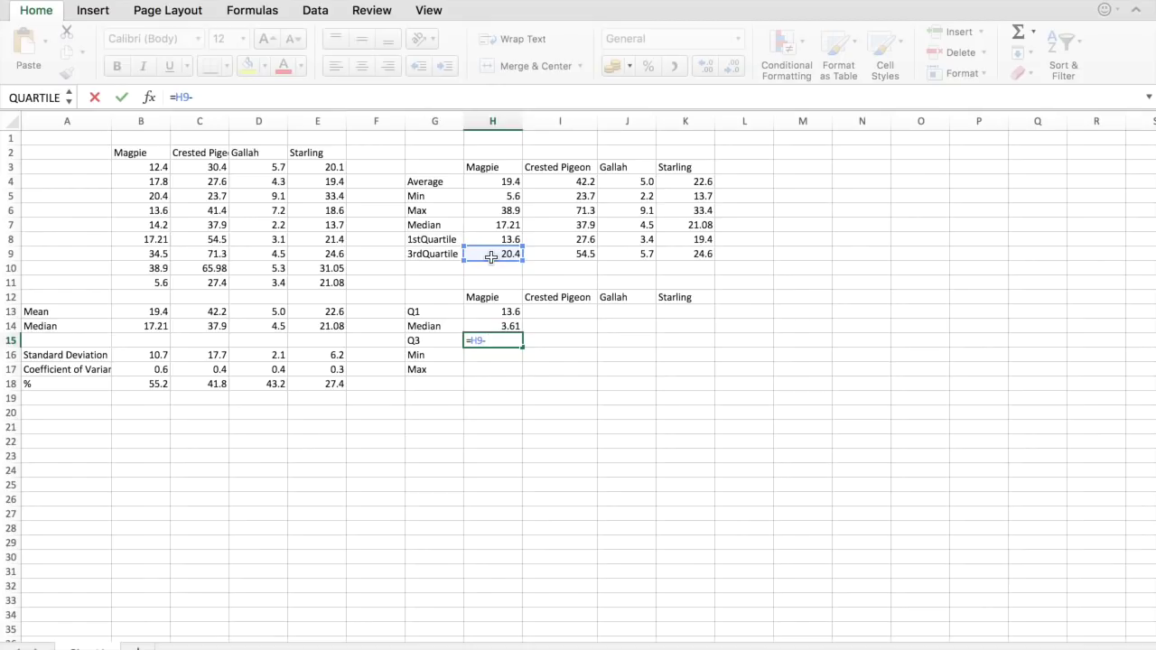
pyautogui.write('-')
pyautogui.click(485, 226)
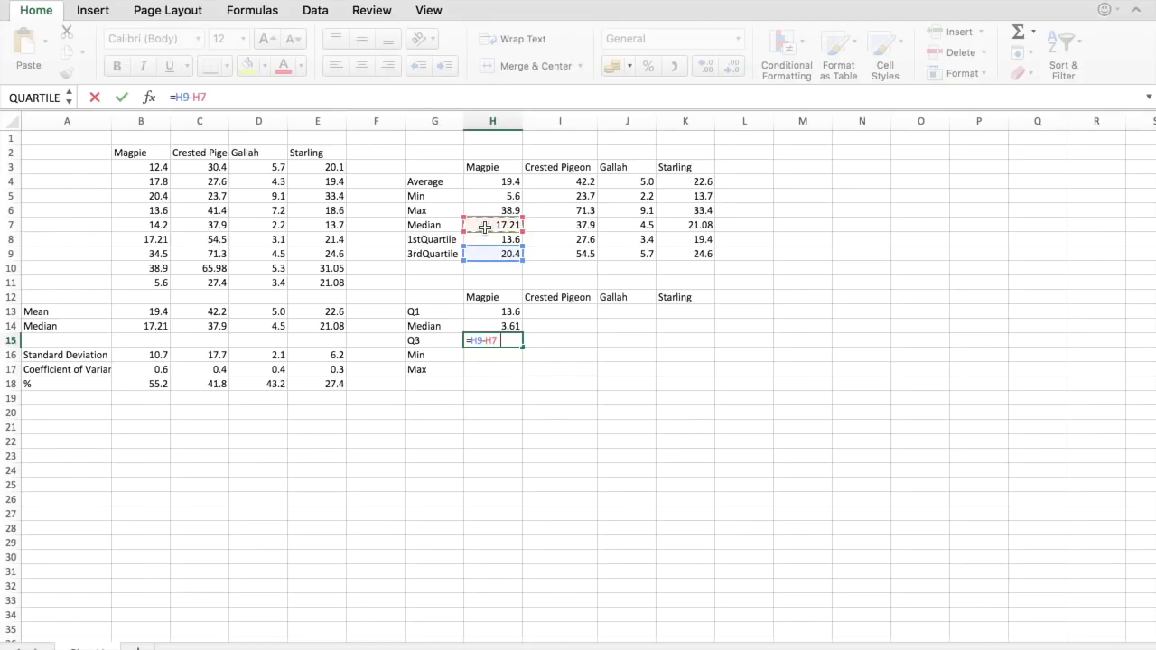
pyautogui.click(123, 96)
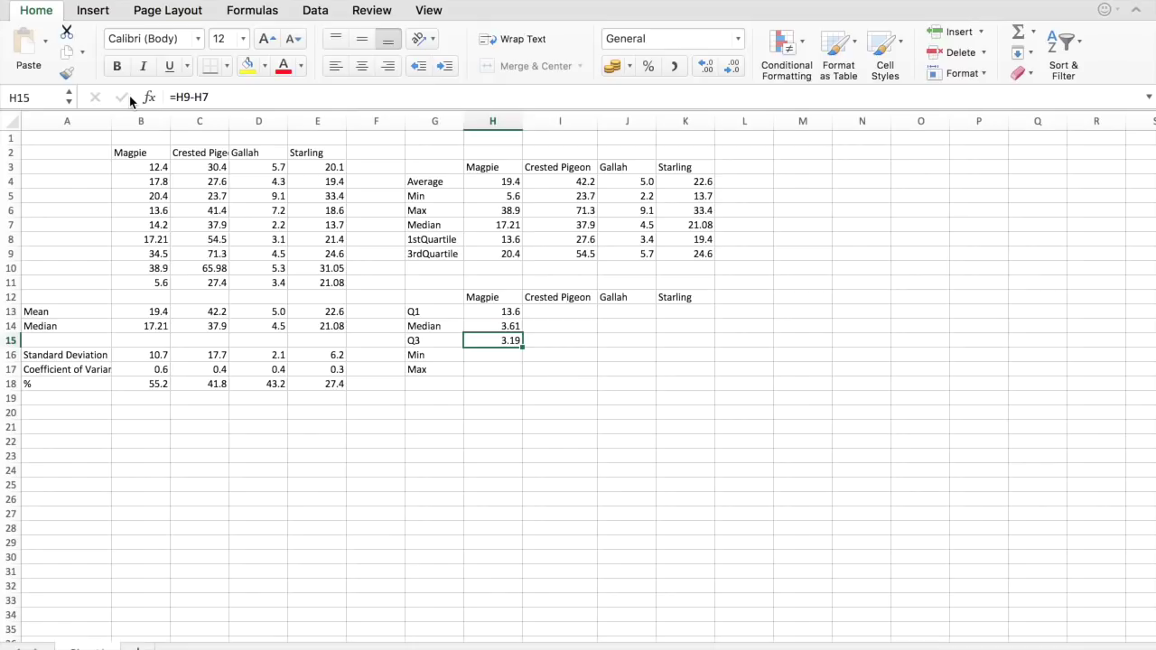
# Calculate the Magpie Min difference in H16 as Q1 minus the minimum with =H13-H5
pyautogui.click(479, 358)
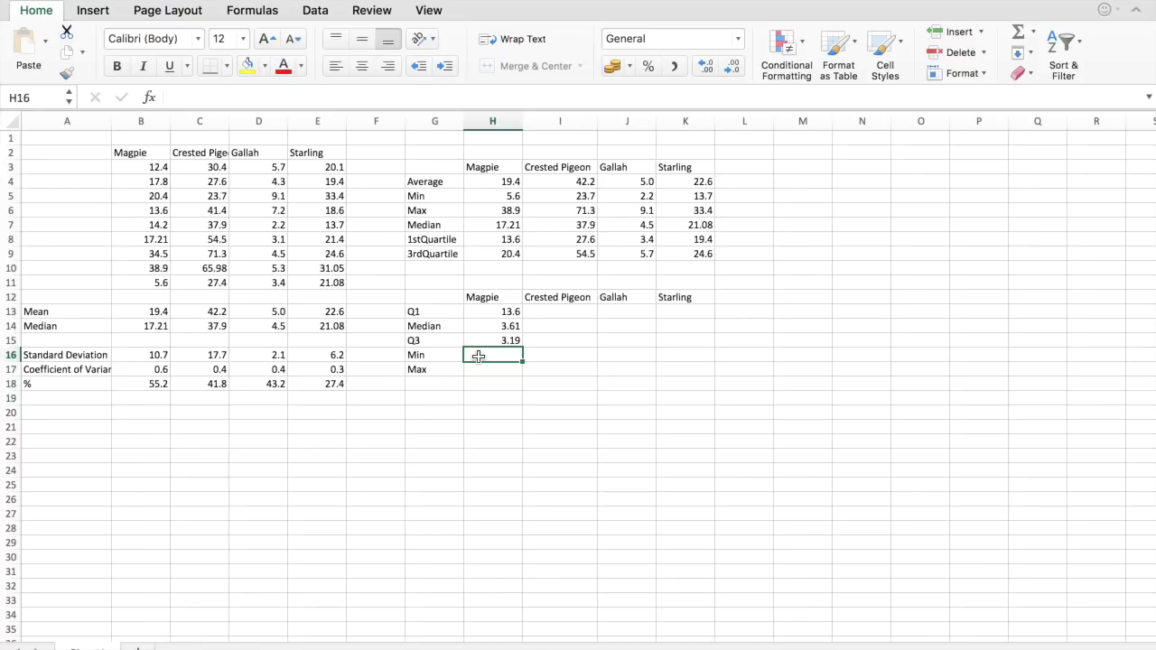
pyautogui.write('=')
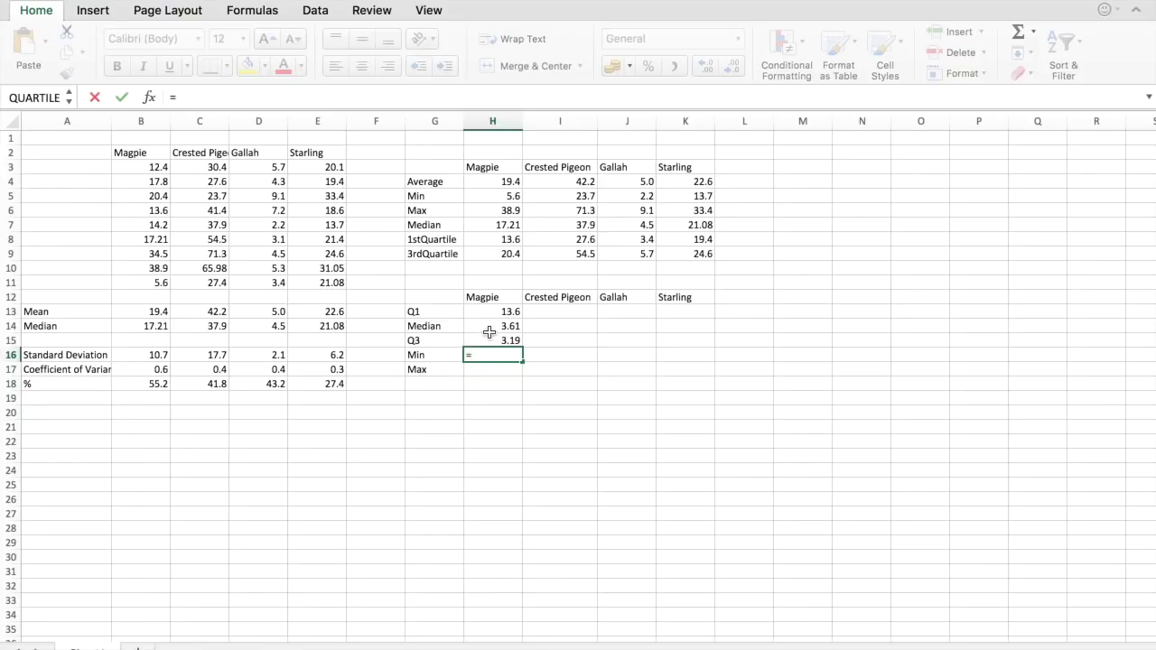
pyautogui.click(486, 314)
pyautogui.click(498, 199)
pyautogui.click(122, 97)
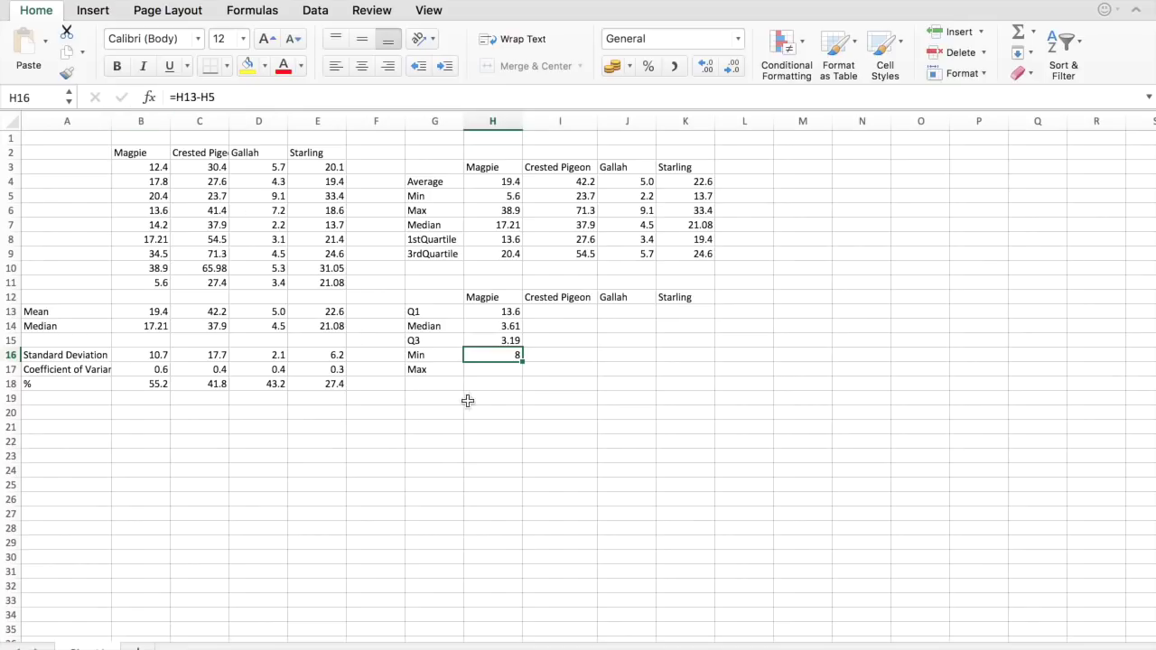
# Calculate the Magpie Max difference in H17 with =H6-H9 and fill the formulas in H13:H17 across to column K
pyautogui.click(488, 374)
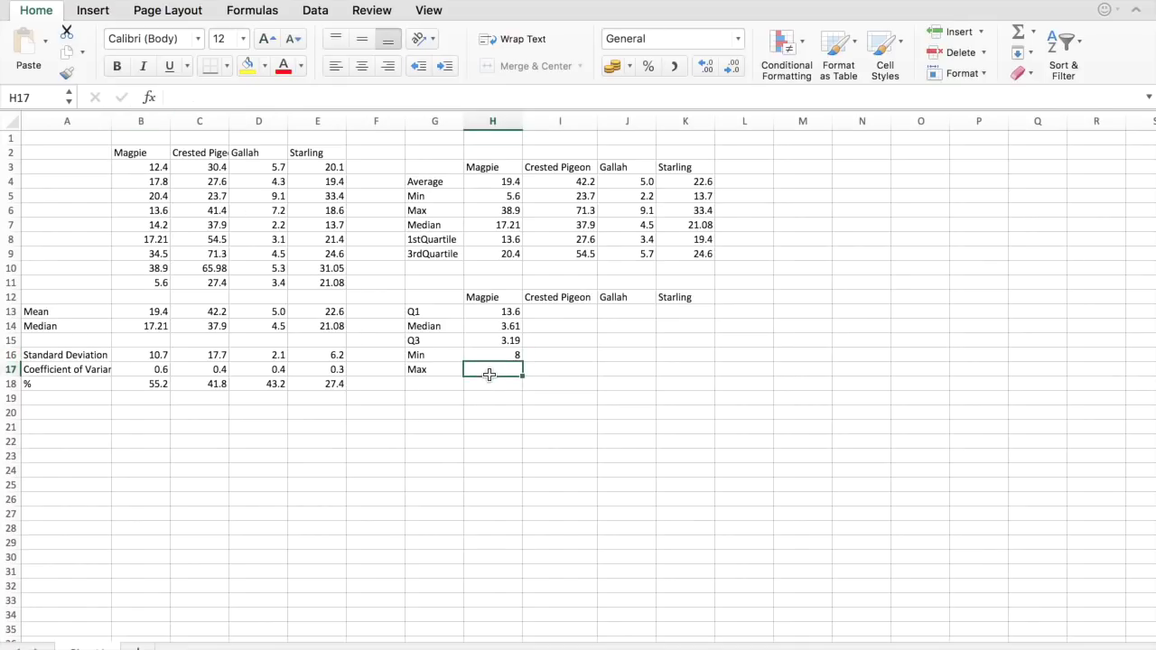
pyautogui.write('=')
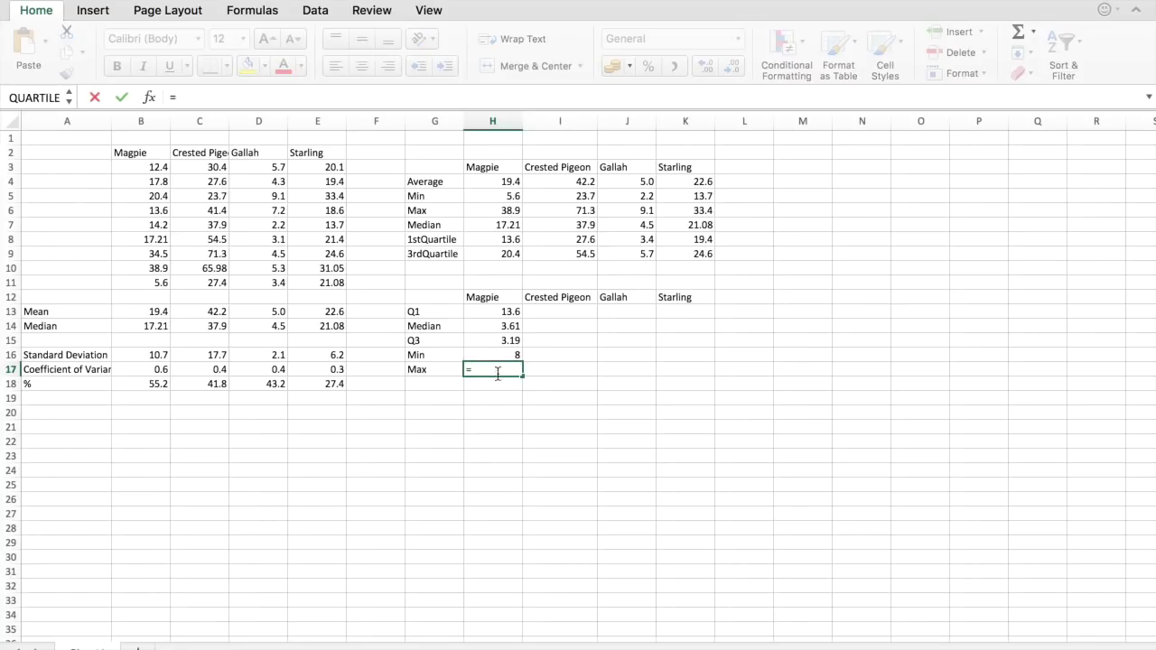
pyautogui.click(507, 210)
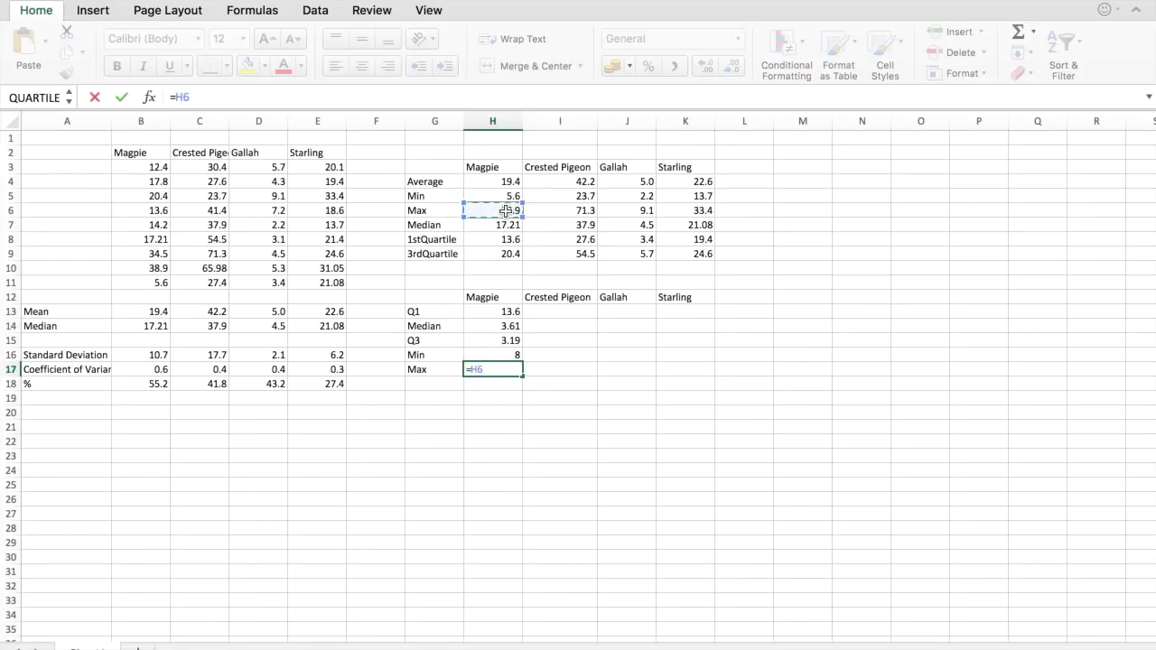
pyautogui.write('-')
pyautogui.click(508, 253)
pyautogui.click(122, 98)
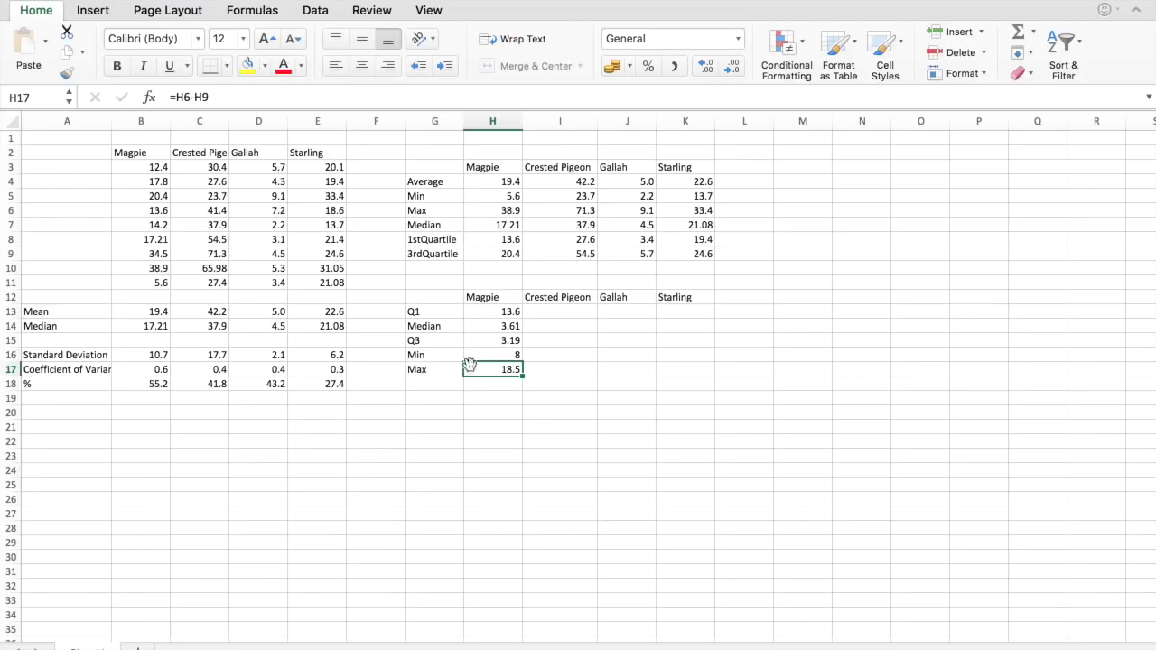
pyautogui.moveTo(512, 312); pyautogui.dragTo(700, 374)
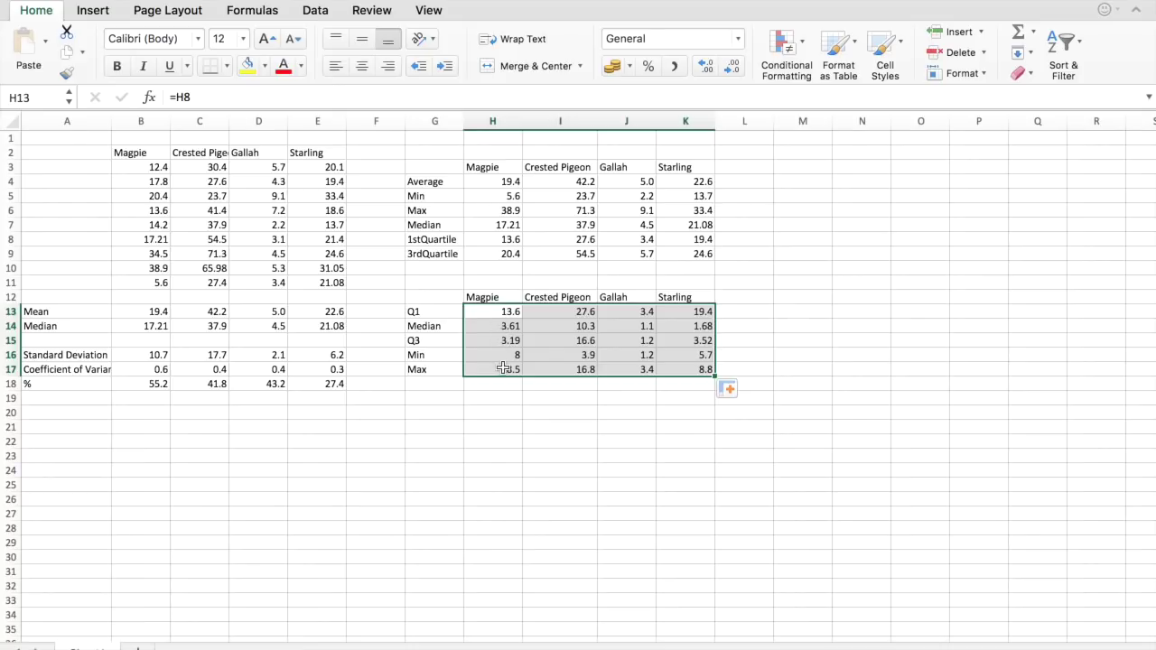
pyautogui.click(492, 402)
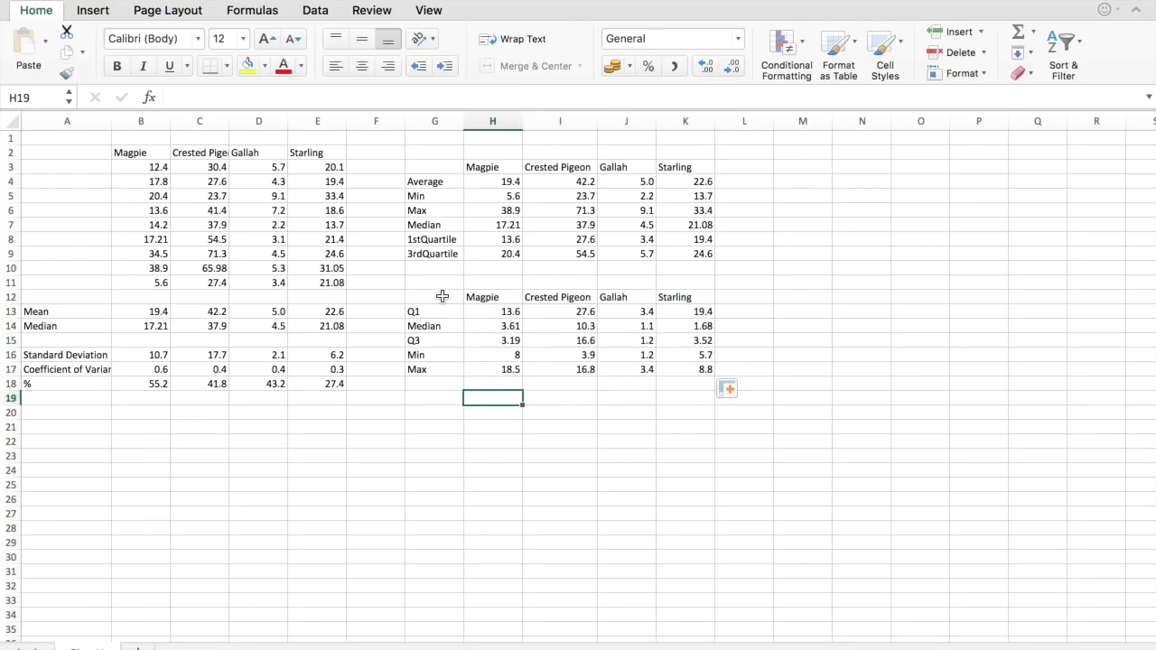
# Insert a Stacked Column chart from the headings and the Q1, Median and Q3 rows in G12:K15
pyautogui.moveTo(443, 296); pyautogui.dragTo(671, 337)
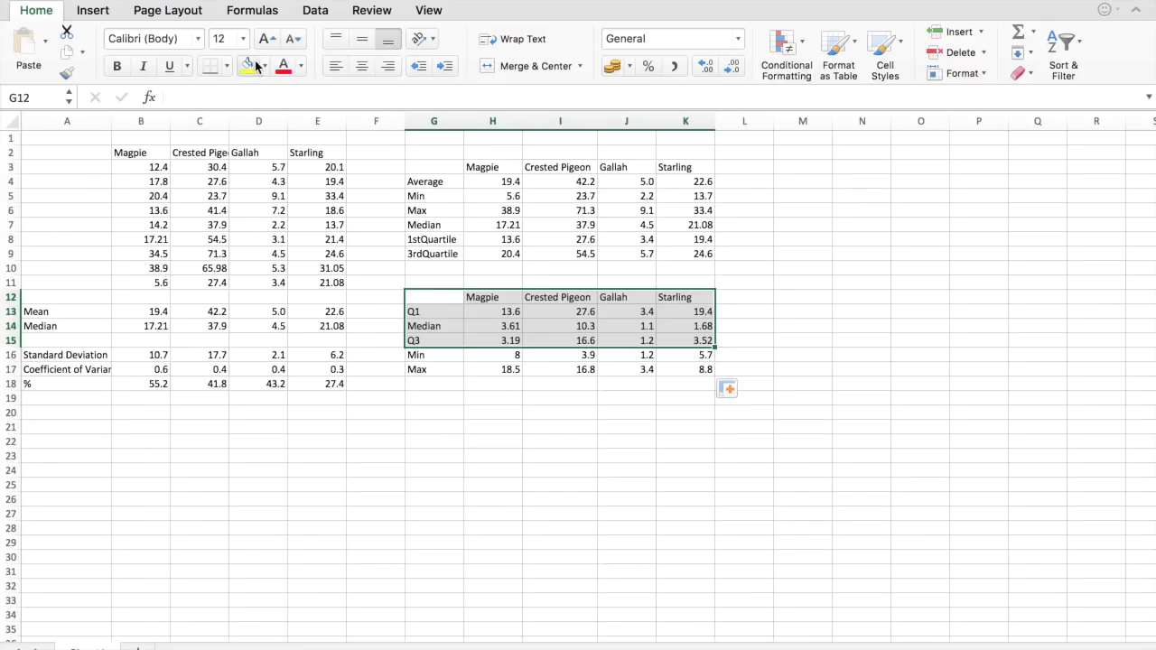
pyautogui.click(102, 12)
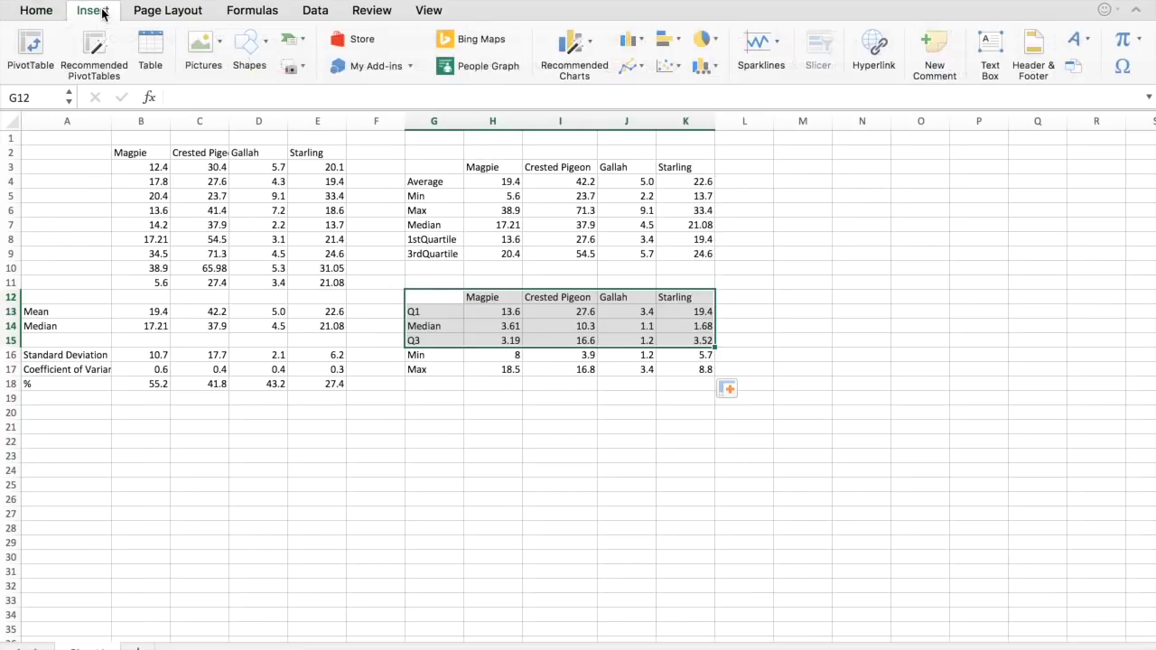
pyautogui.click(639, 41)
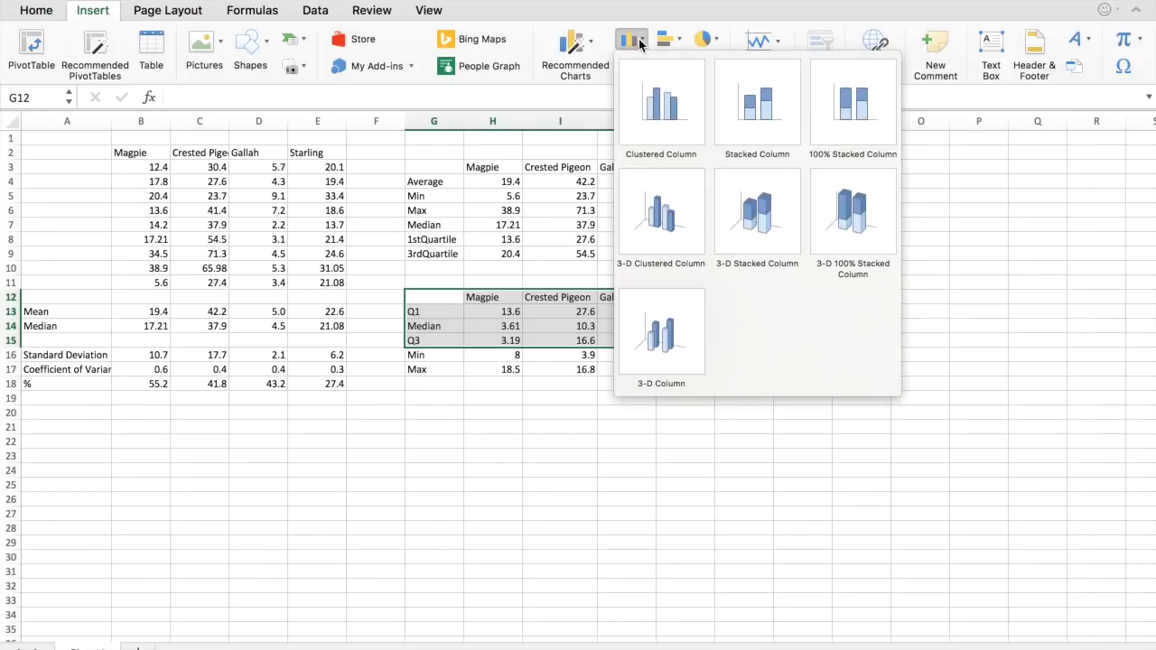
pyautogui.click(767, 116)
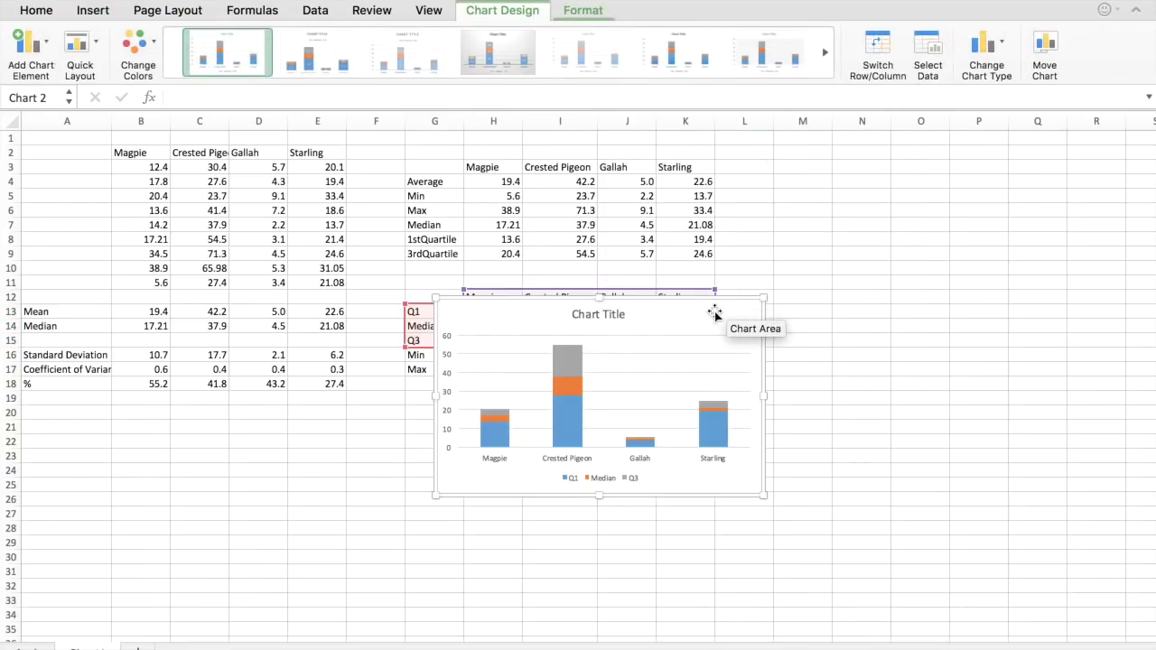
# Move the stacked column chart clear of the tables, over columns L to R from about row 10, and enlarge it
pyautogui.moveTo(717, 313); pyautogui.dragTo(801, 304)
pyautogui.moveTo(974, 291); pyautogui.dragTo(1000, 218)
pyautogui.moveTo(1053, 406); pyautogui.dragTo(1080, 450)
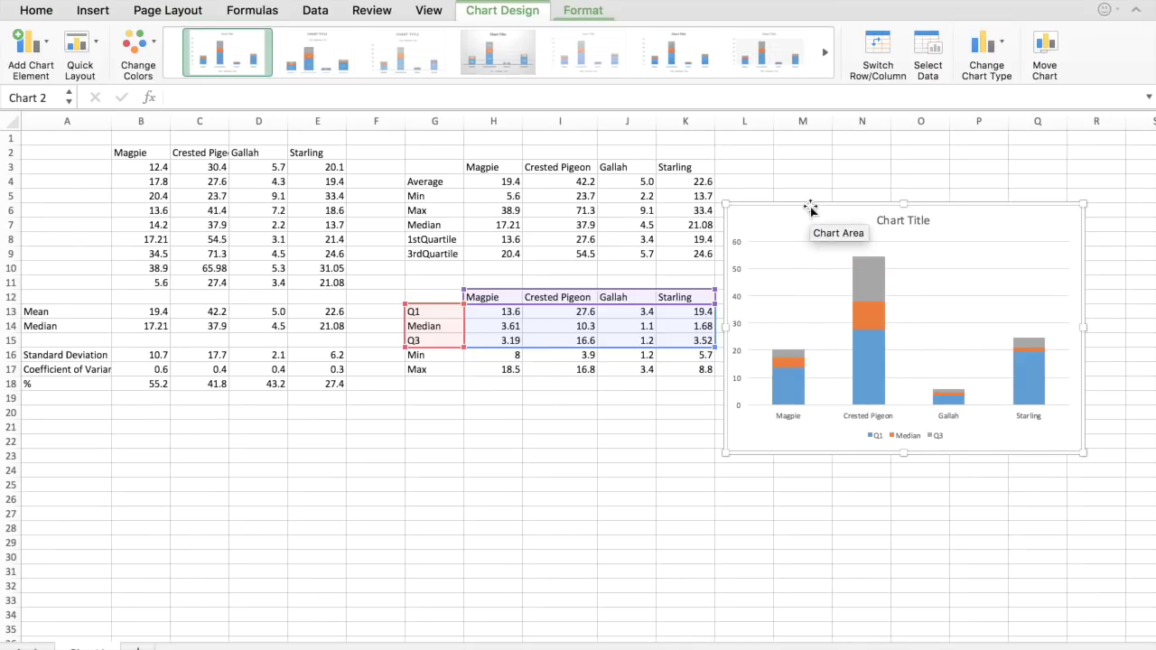
pyautogui.moveTo(810, 212); pyautogui.dragTo(847, 264)
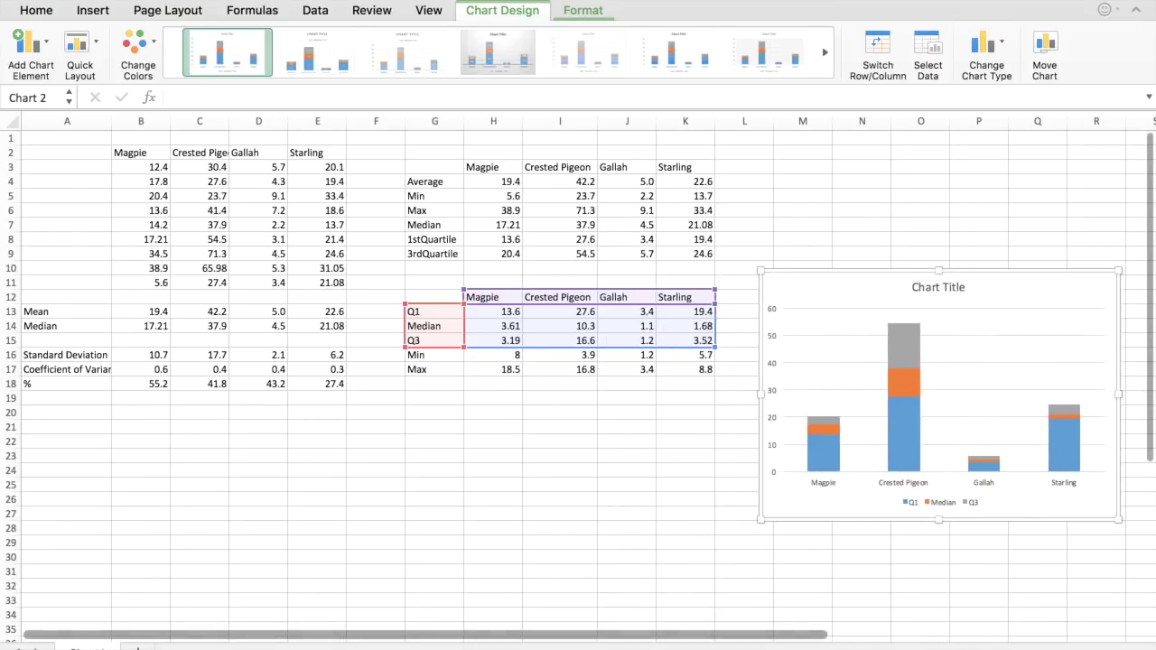
pyautogui.scroll(-2, 877, 543)
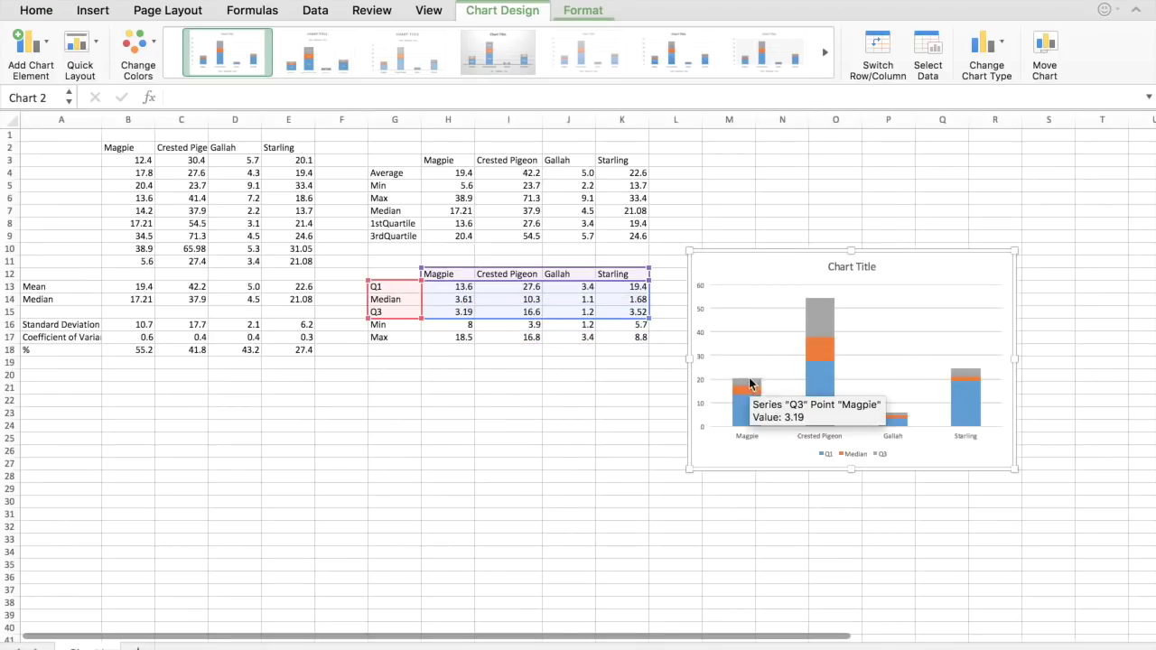
# Add error bars to the Q3 series in the plus direction only, with a custom error amount
pyautogui.moveTo(750, 408)
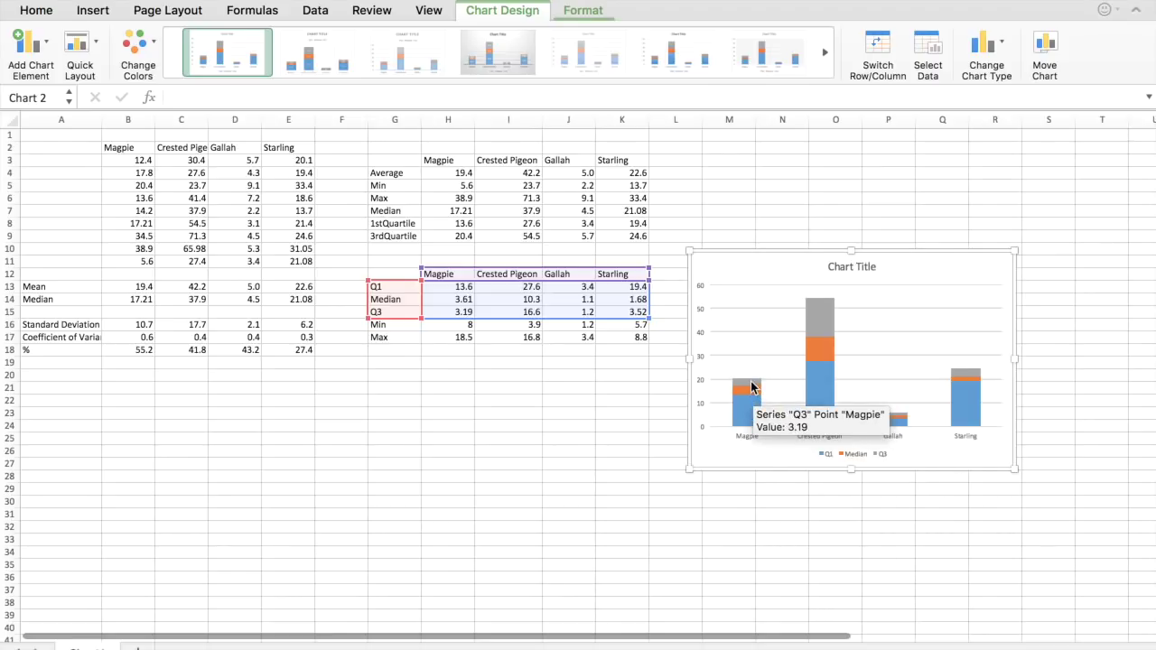
pyautogui.click(753, 387)
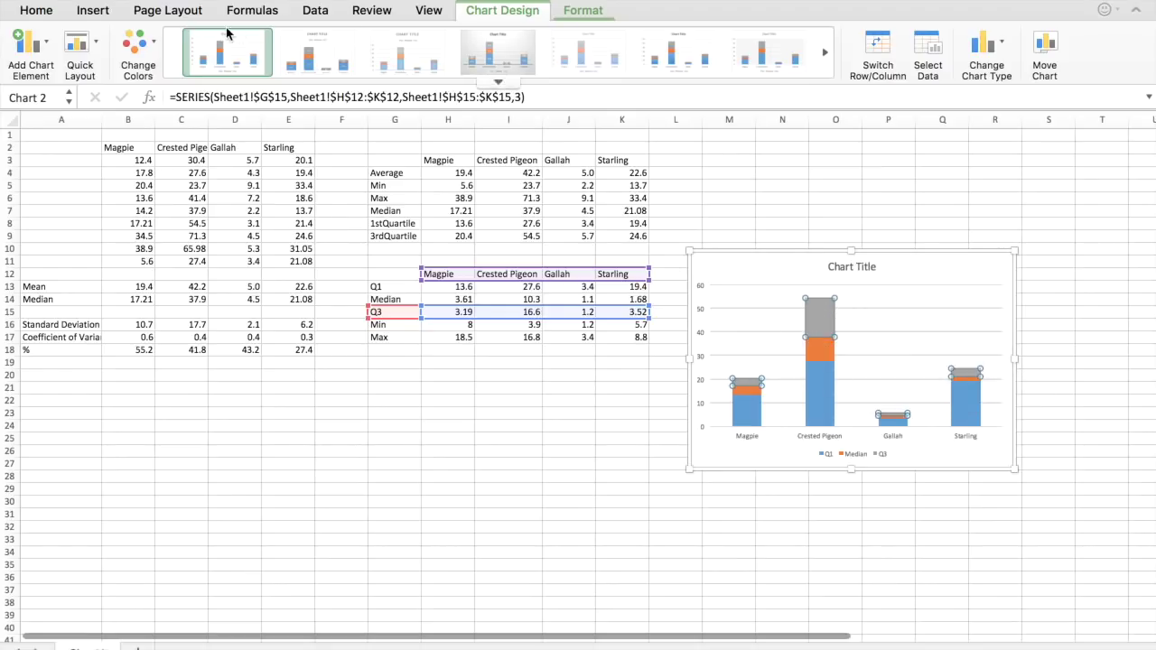
pyautogui.click(43, 50)
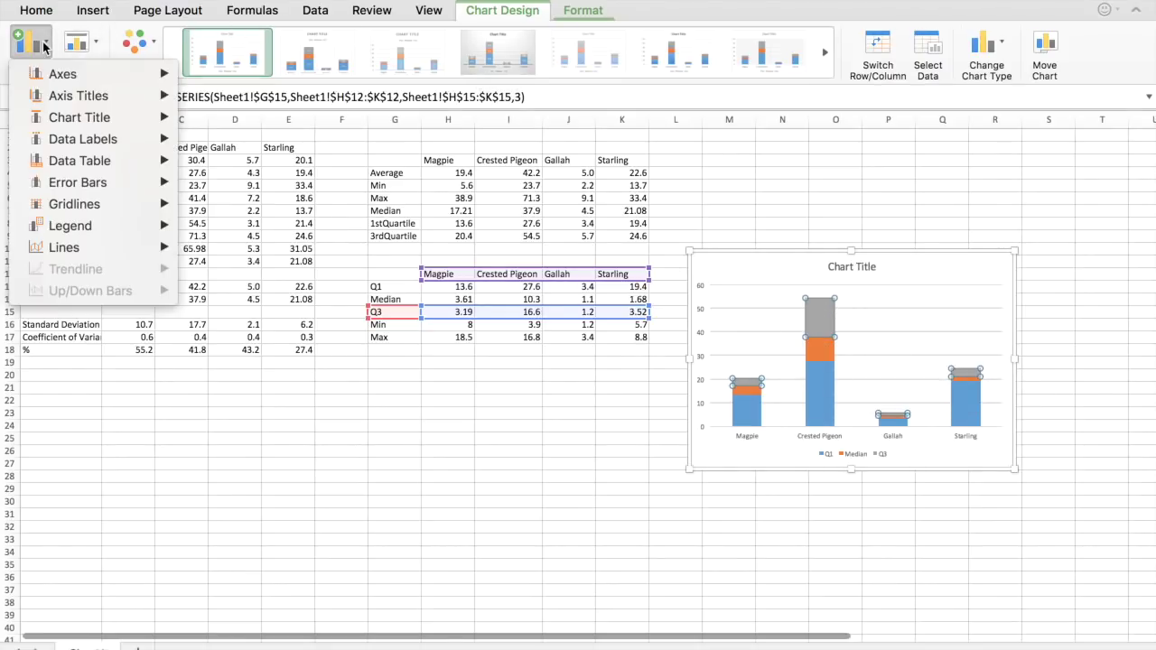
pyautogui.moveTo(75, 190)
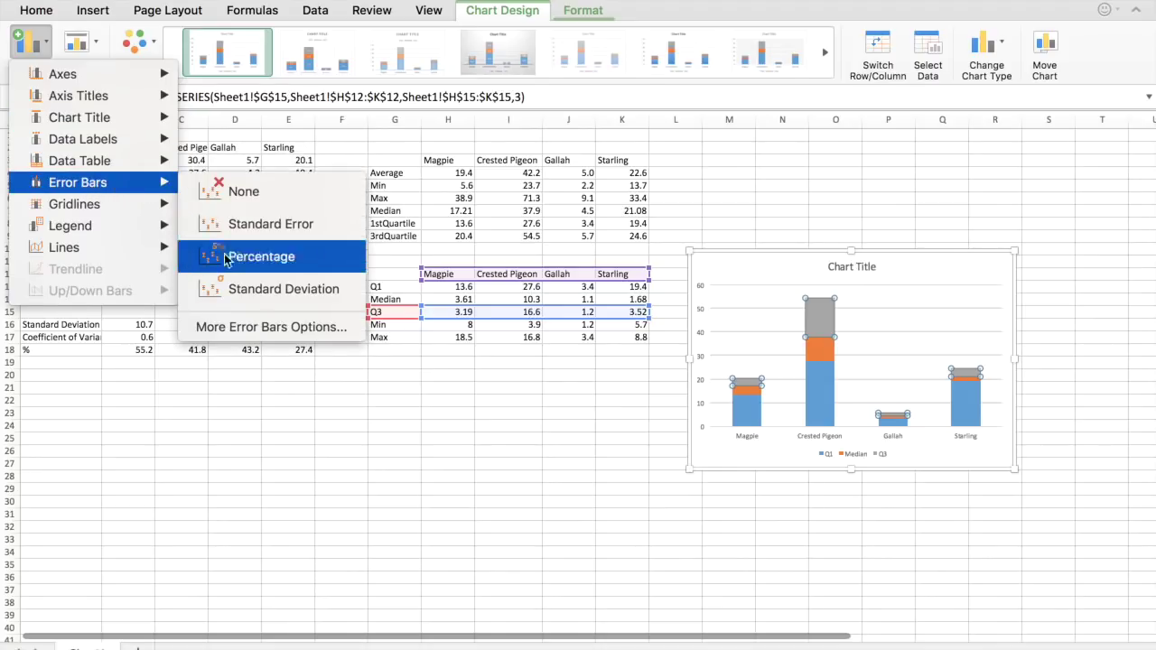
pyautogui.click(237, 329)
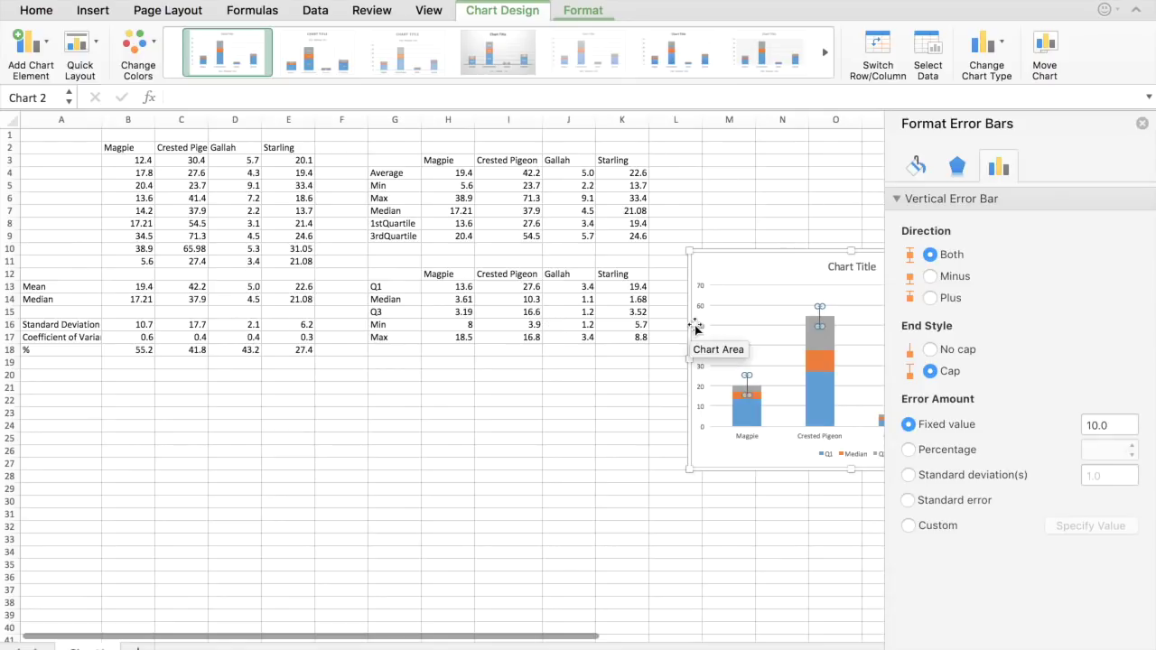
pyautogui.click(929, 299)
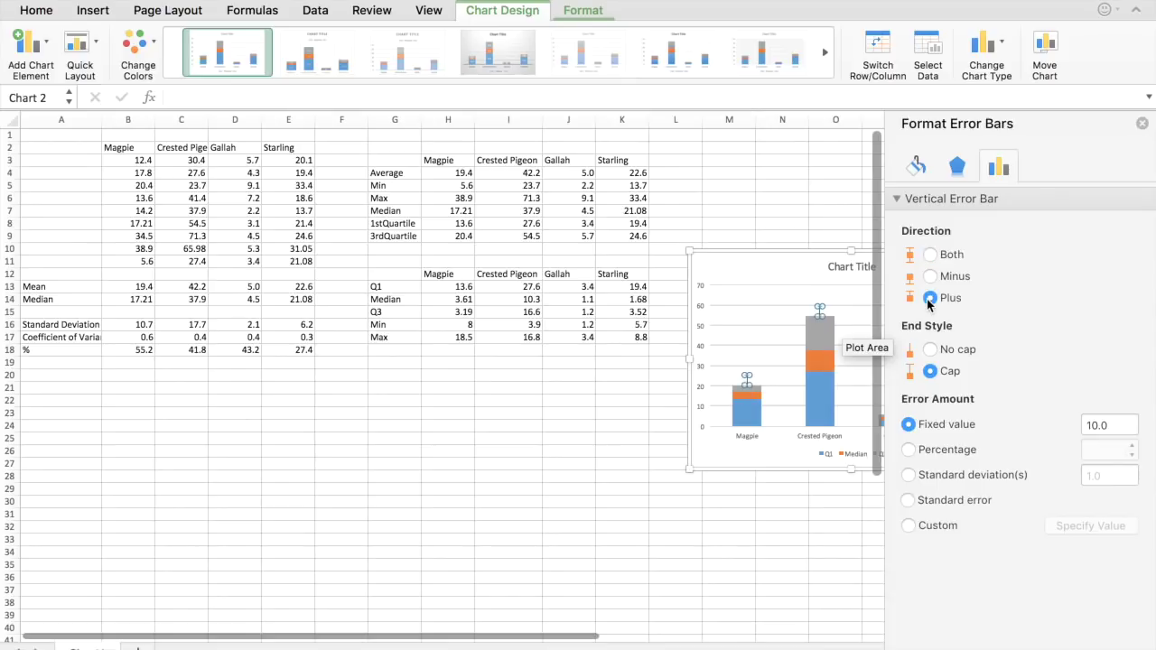
pyautogui.click(909, 526)
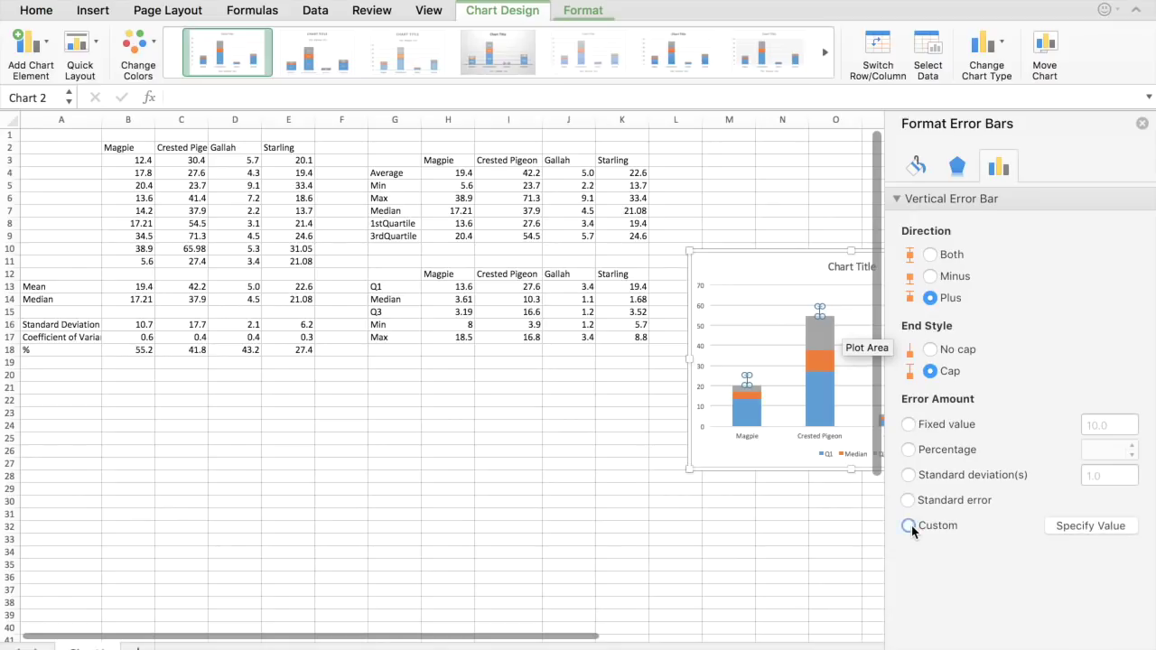
# Use the Max row H17:K17 as the positive error value of the Q3 series' custom error bars
pyautogui.click(1078, 528)
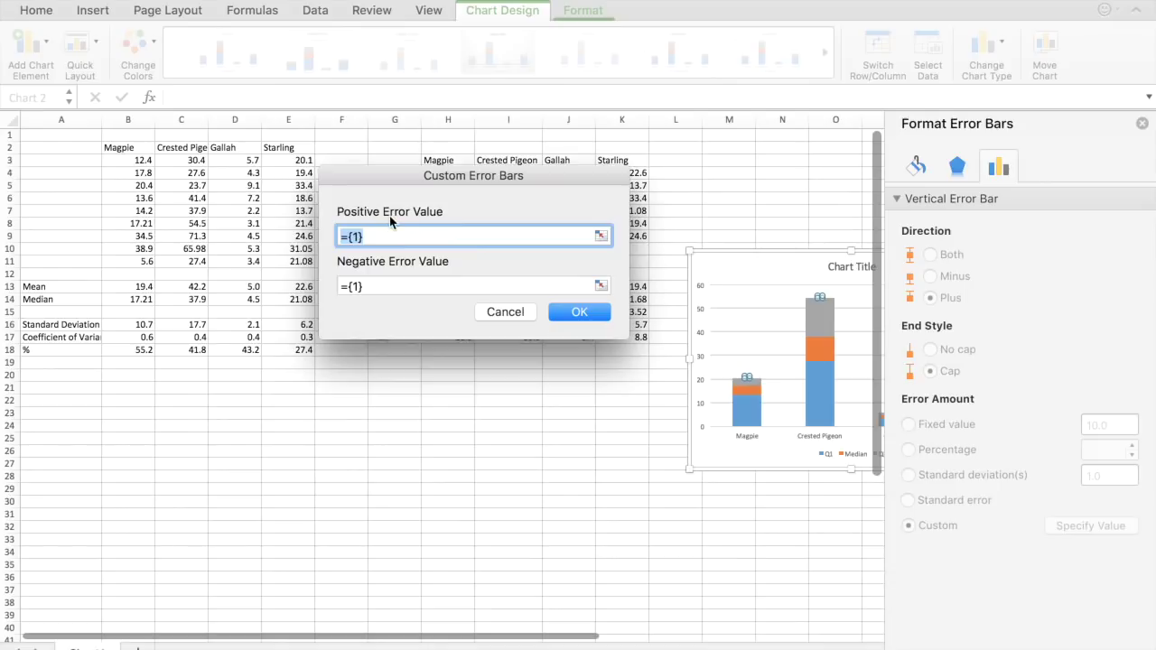
pyautogui.click(600, 237)
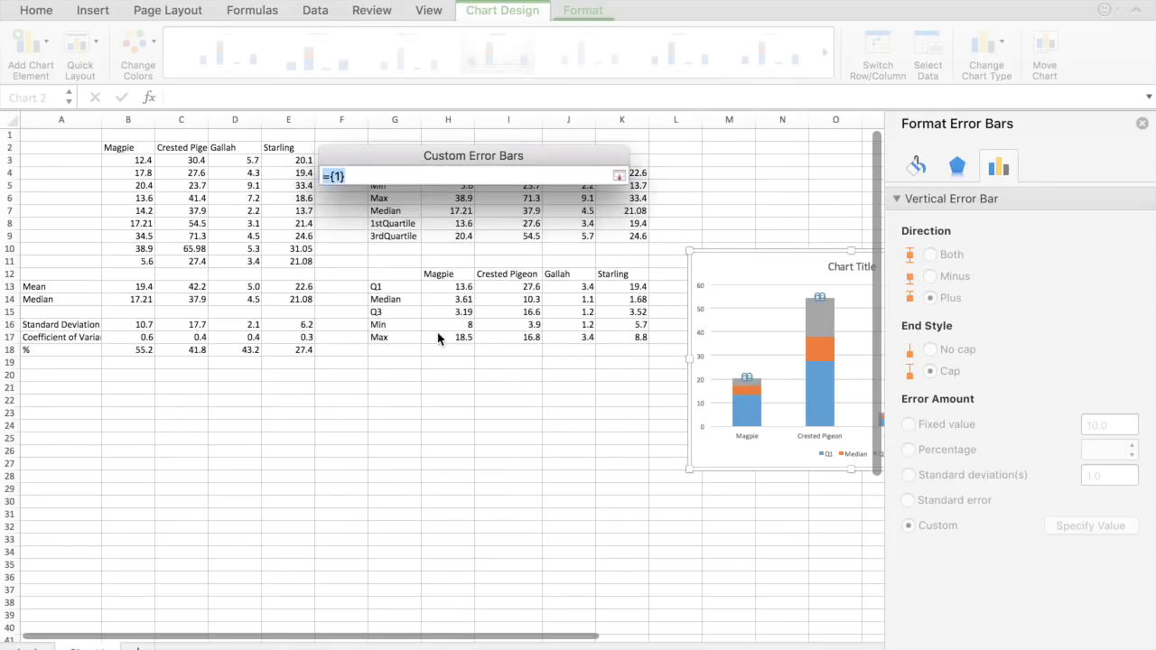
pyautogui.moveTo(439, 339); pyautogui.dragTo(626, 343)
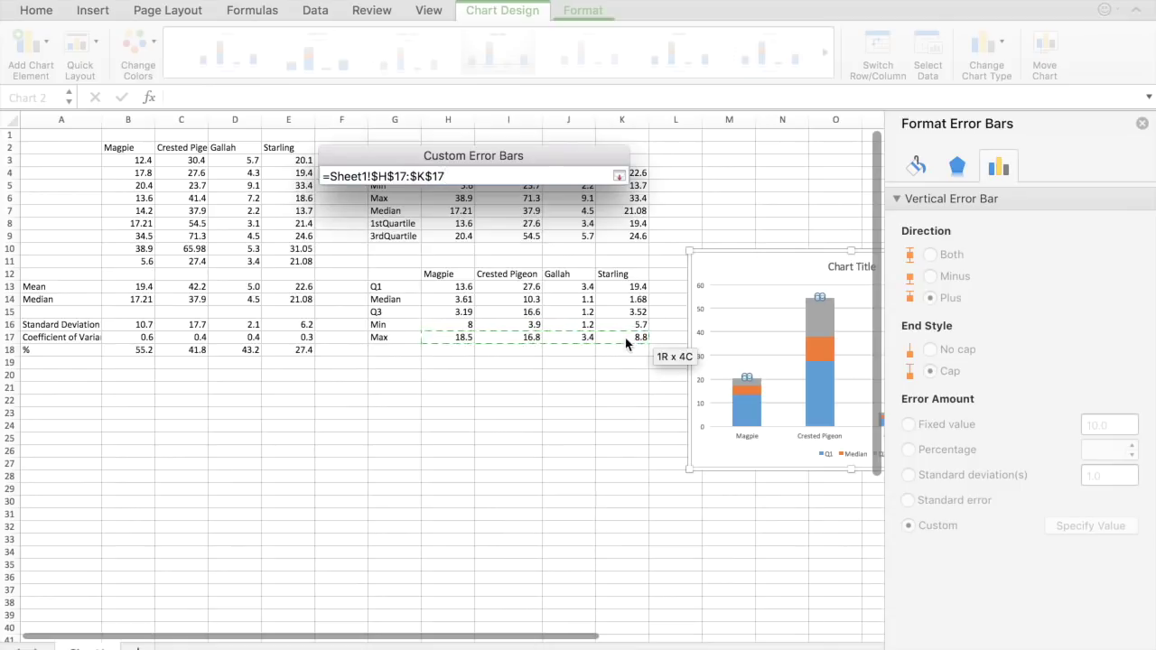
pyautogui.click(619, 176)
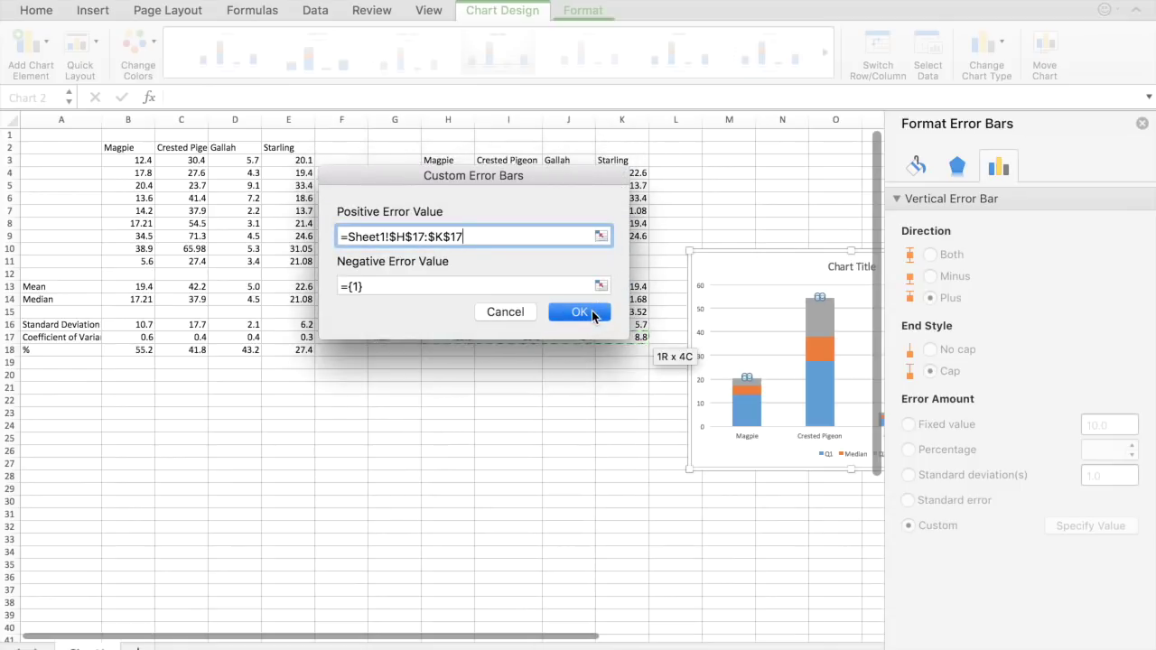
pyautogui.click(579, 313)
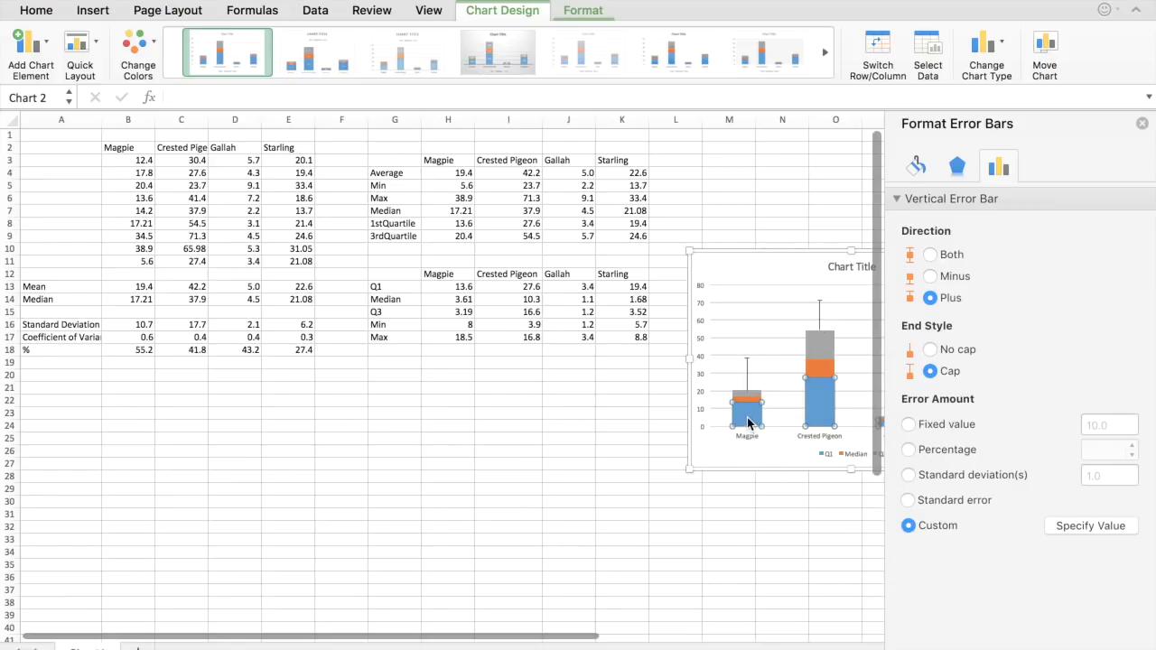
# Add error bars to the Q1 series in the minus direction only, with a custom error amount
pyautogui.click(748, 421)
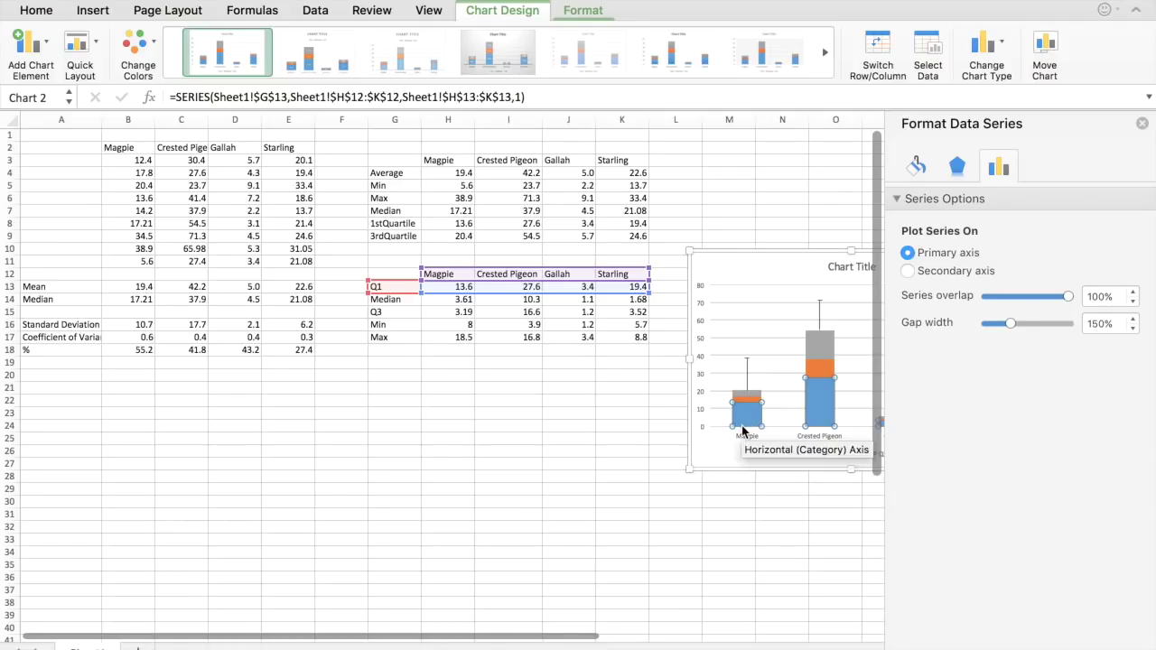
pyautogui.click(46, 56)
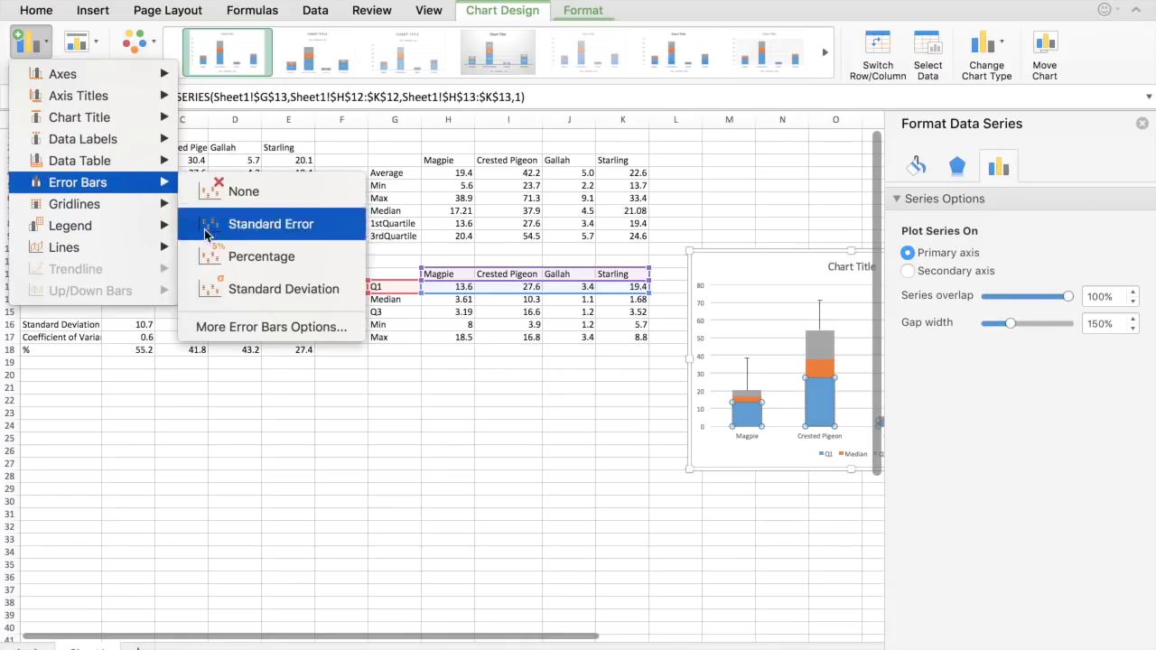
pyautogui.click(219, 329)
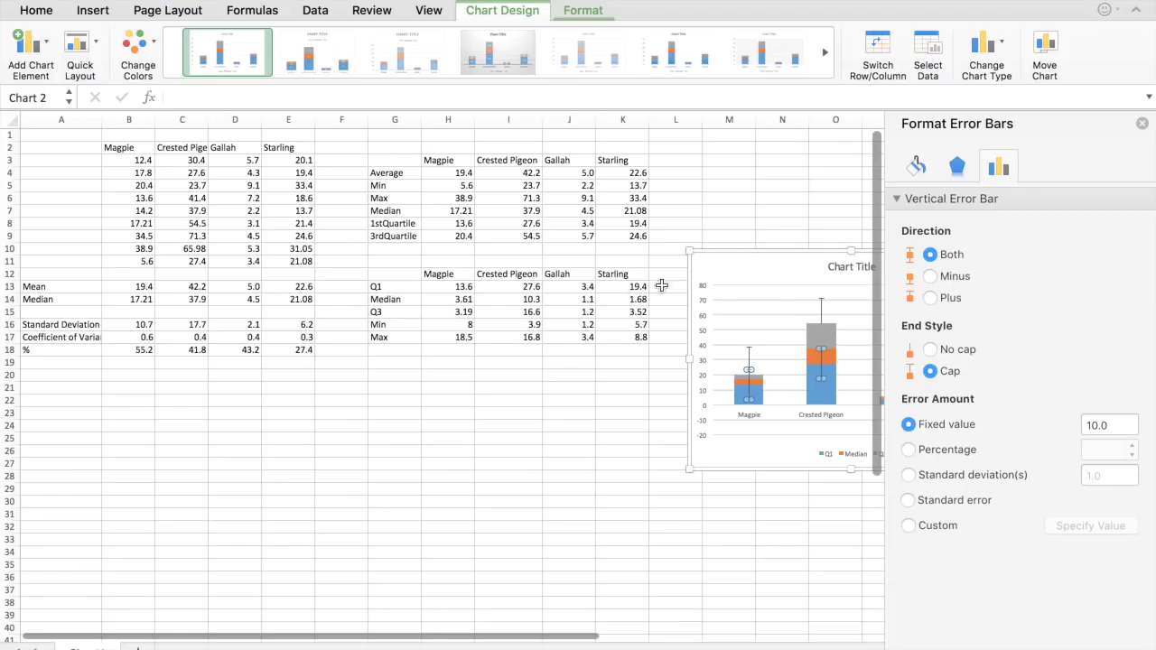
pyautogui.click(930, 278)
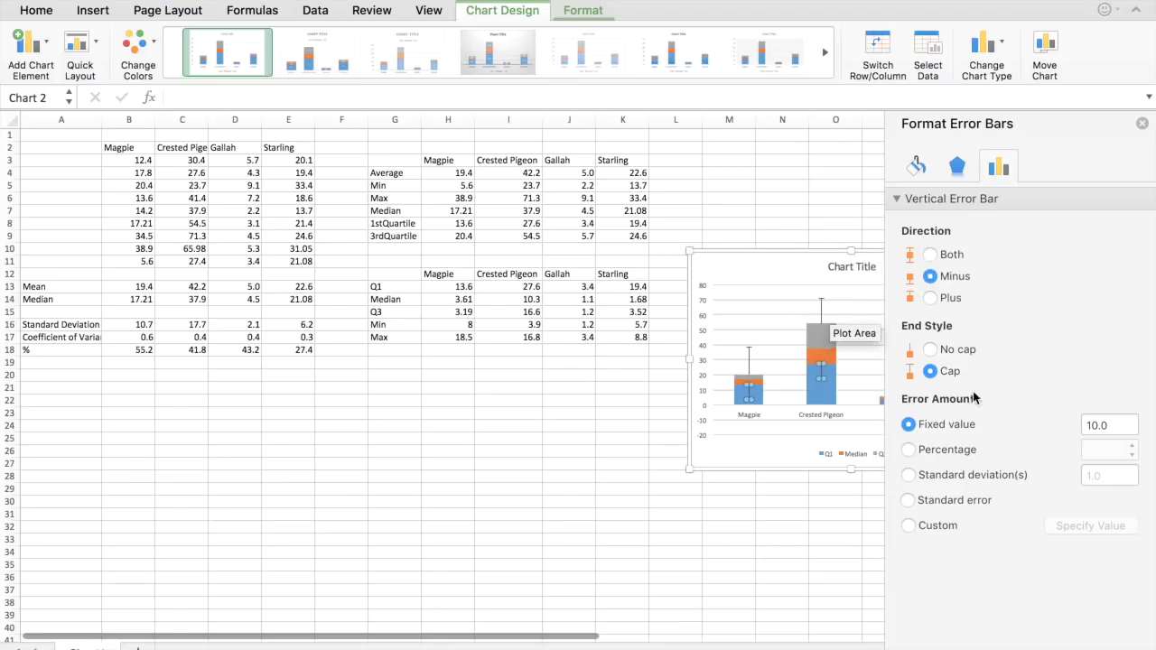
pyautogui.click(908, 527)
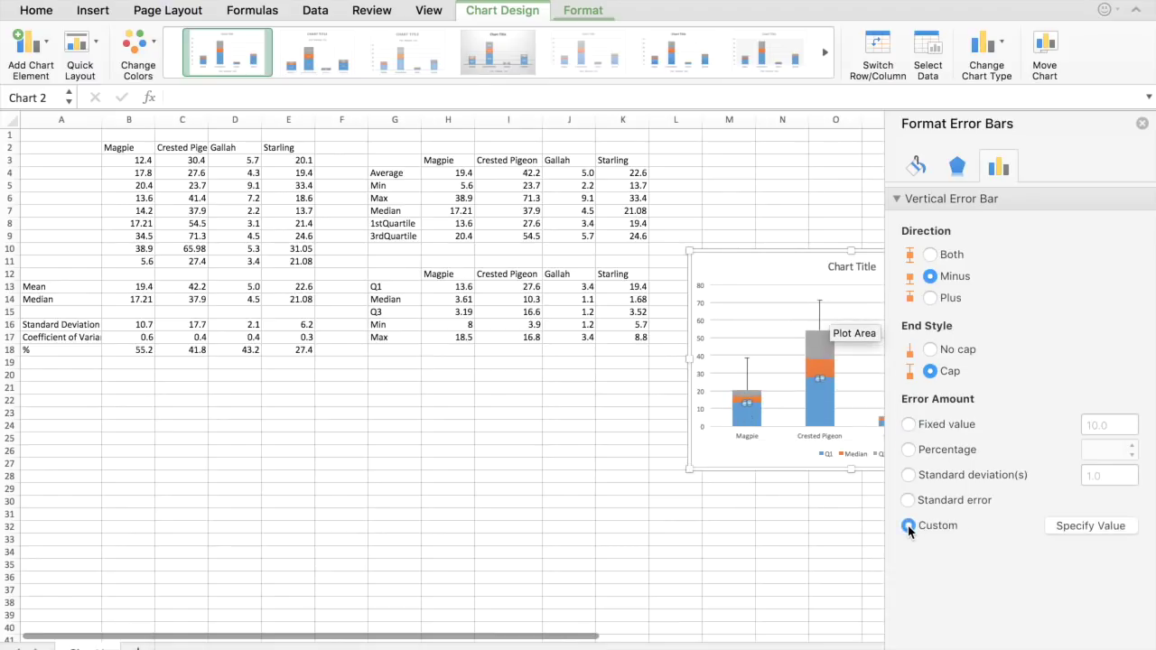
# Use the Min row H16:K16 as the negative error value of the Q1 series' custom error bars
pyautogui.click(1091, 526)
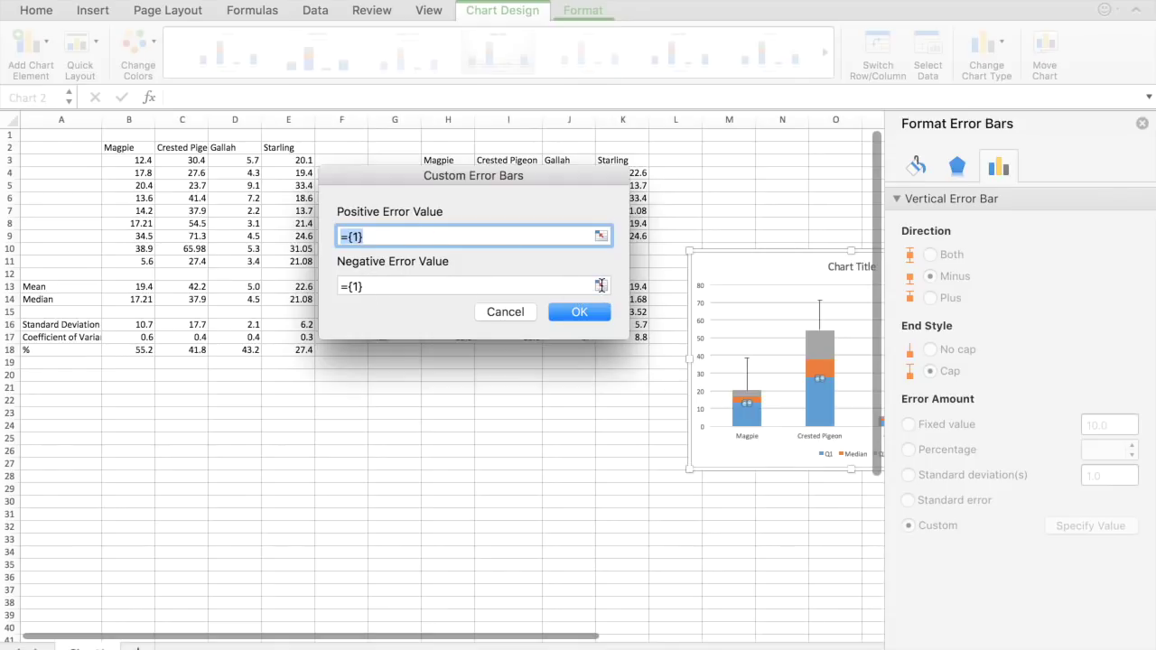
pyautogui.click(601, 285)
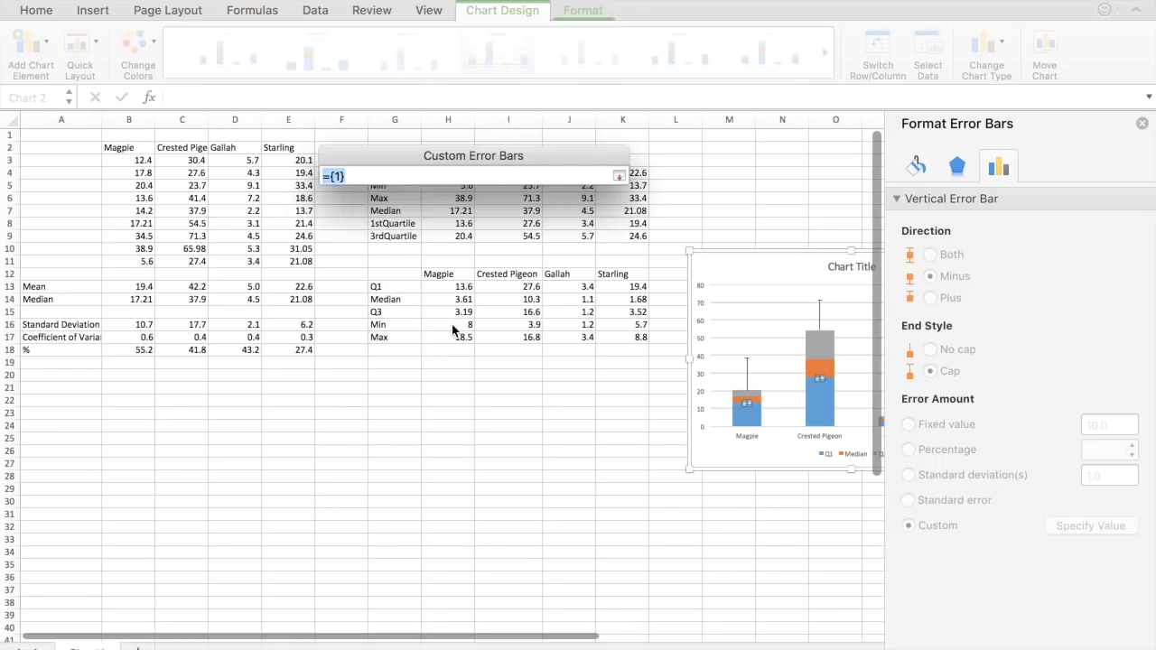
pyautogui.moveTo(453, 327); pyautogui.dragTo(630, 328)
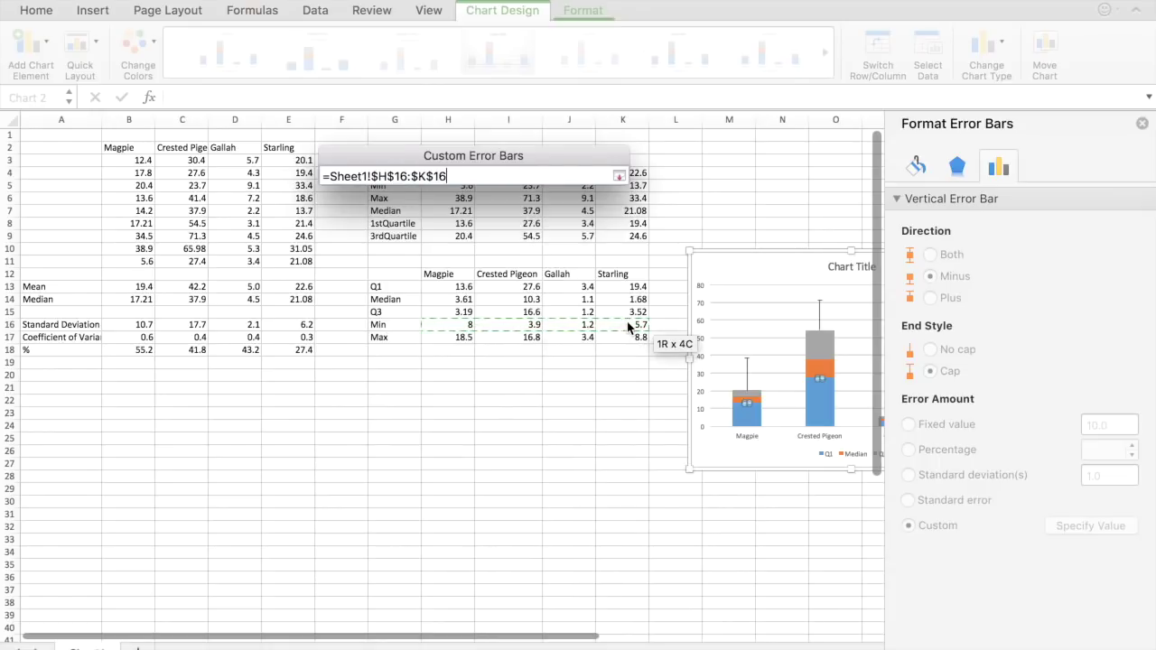
pyautogui.click(620, 176)
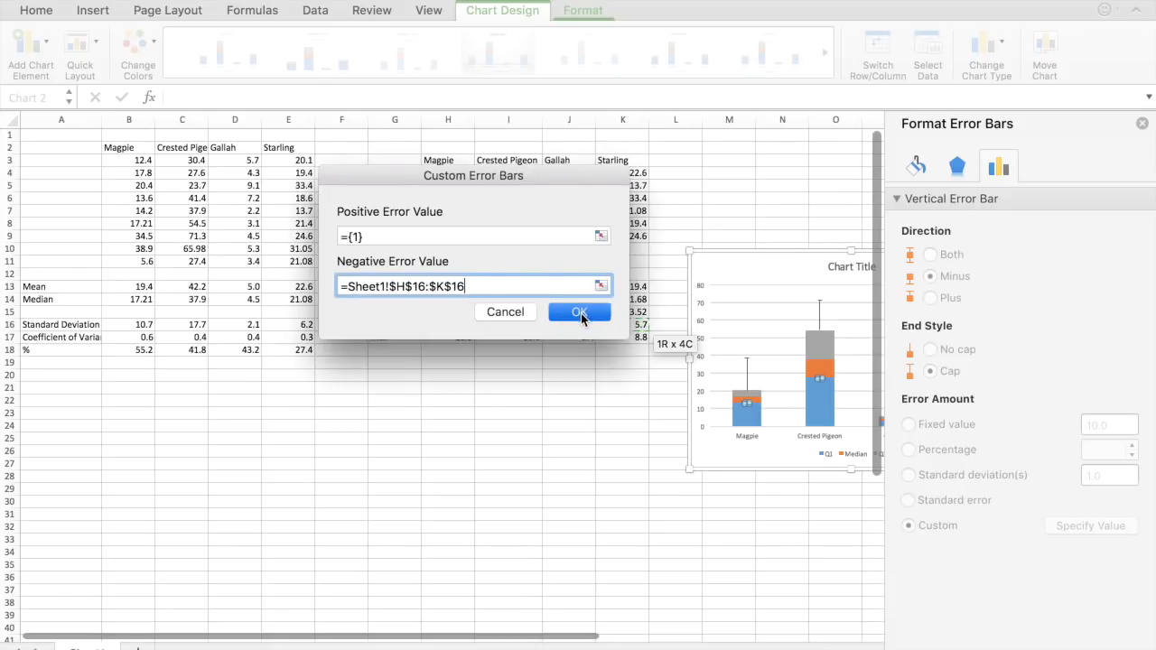
pyautogui.click(579, 312)
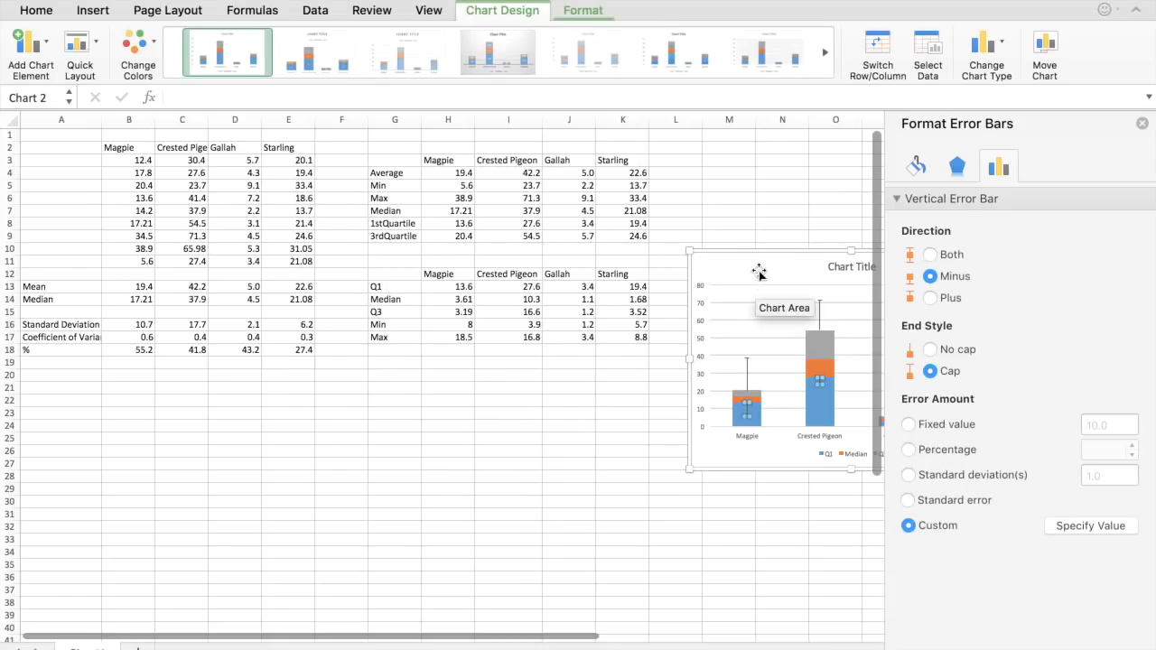
# Close the formatting options and place the chart beside the tables, over columns L to R from about row 6
pyautogui.moveTo(790, 266); pyautogui.dragTo(425, 383)
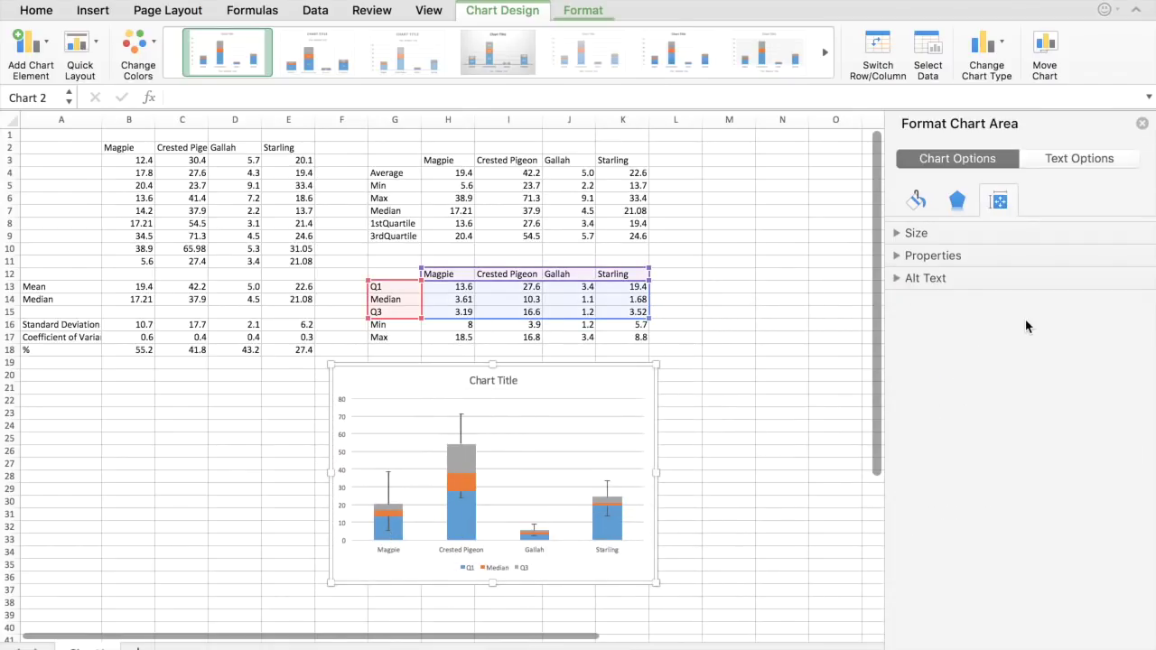
pyautogui.click(1142, 124)
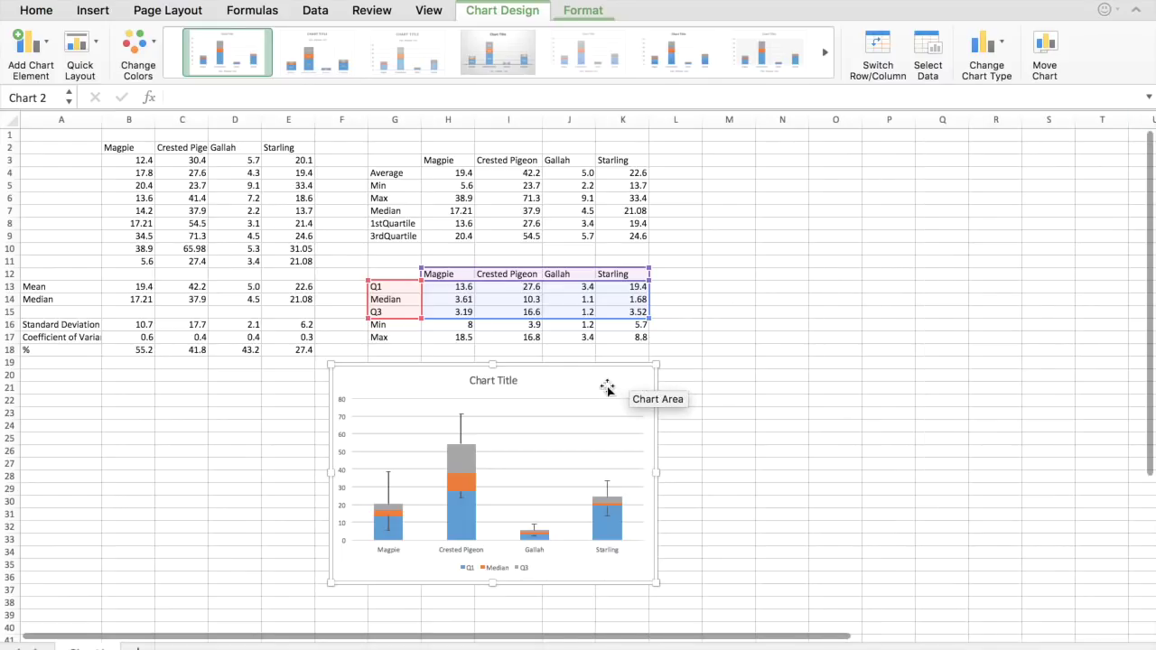
pyautogui.moveTo(607, 388); pyautogui.dragTo(966, 222)
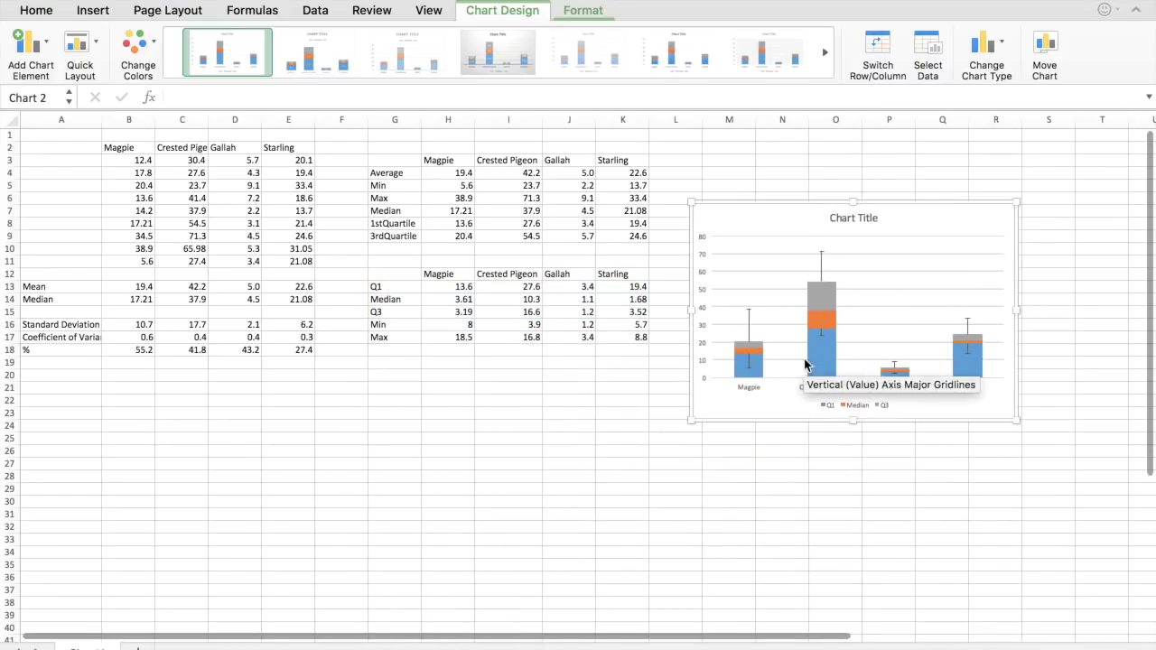
pyautogui.click(741, 370)
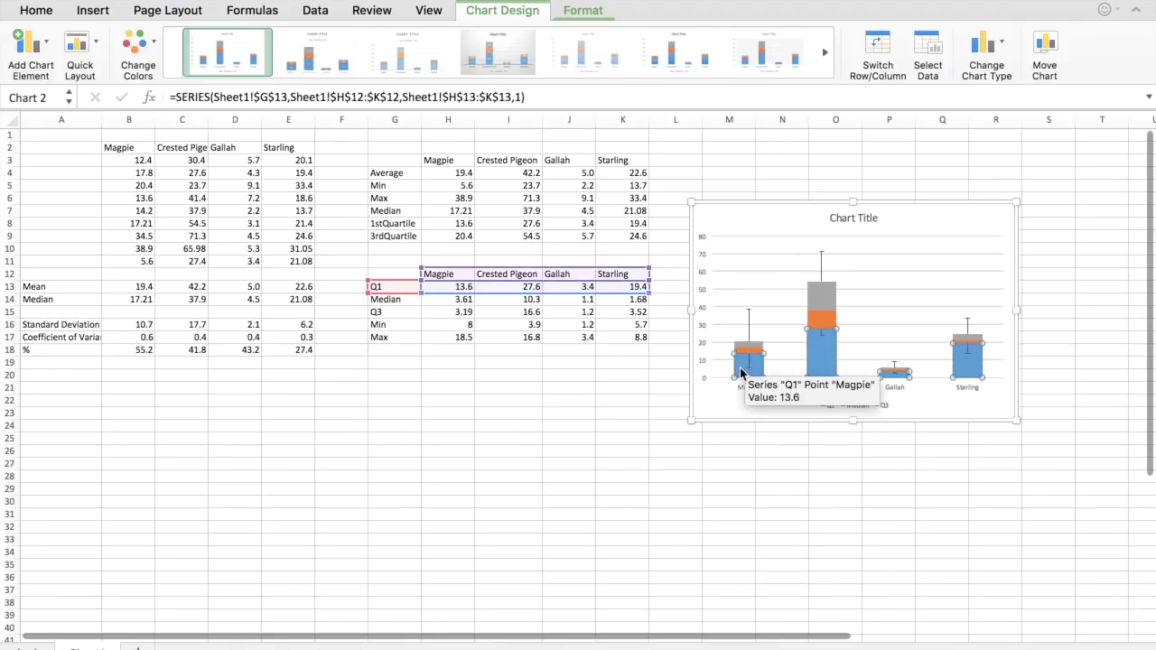
pyautogui.doubleClick(741, 370)
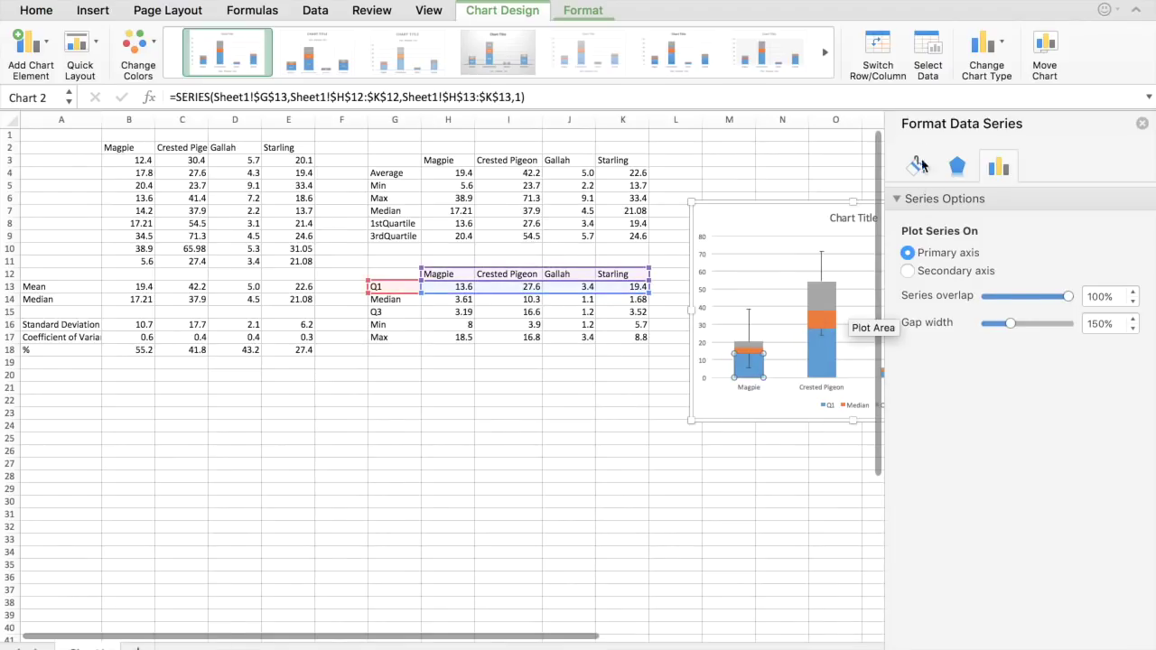
pyautogui.click(1143, 122)
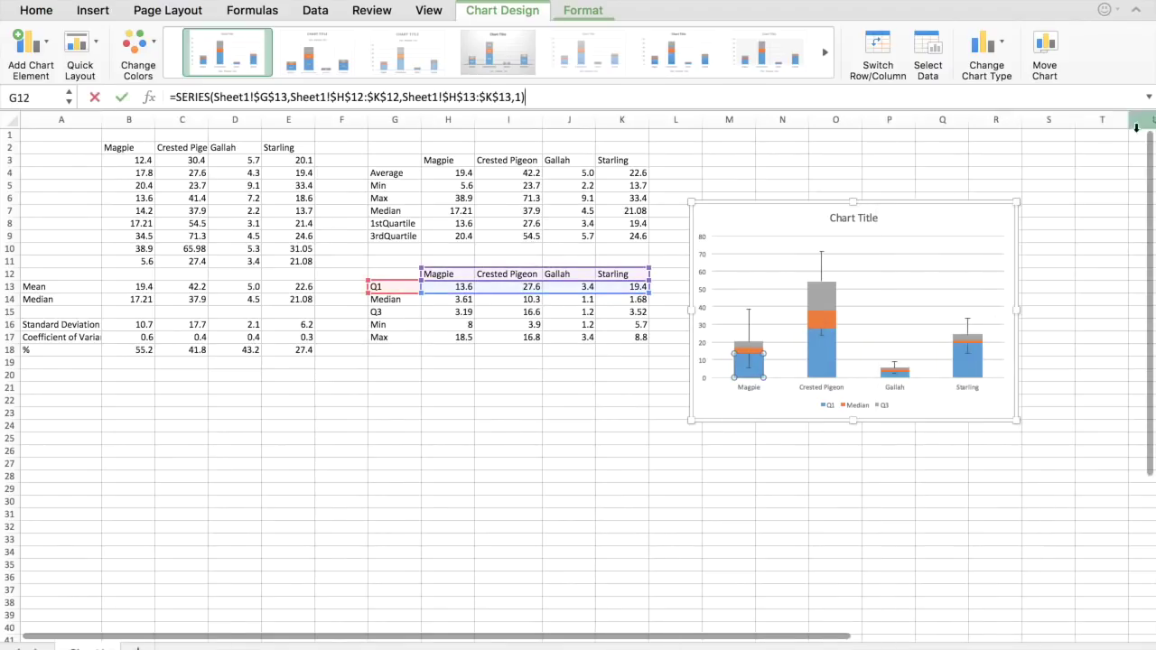
# Format the whole Q1 series with no fill and a solid line border
pyautogui.rightClick(742, 364)
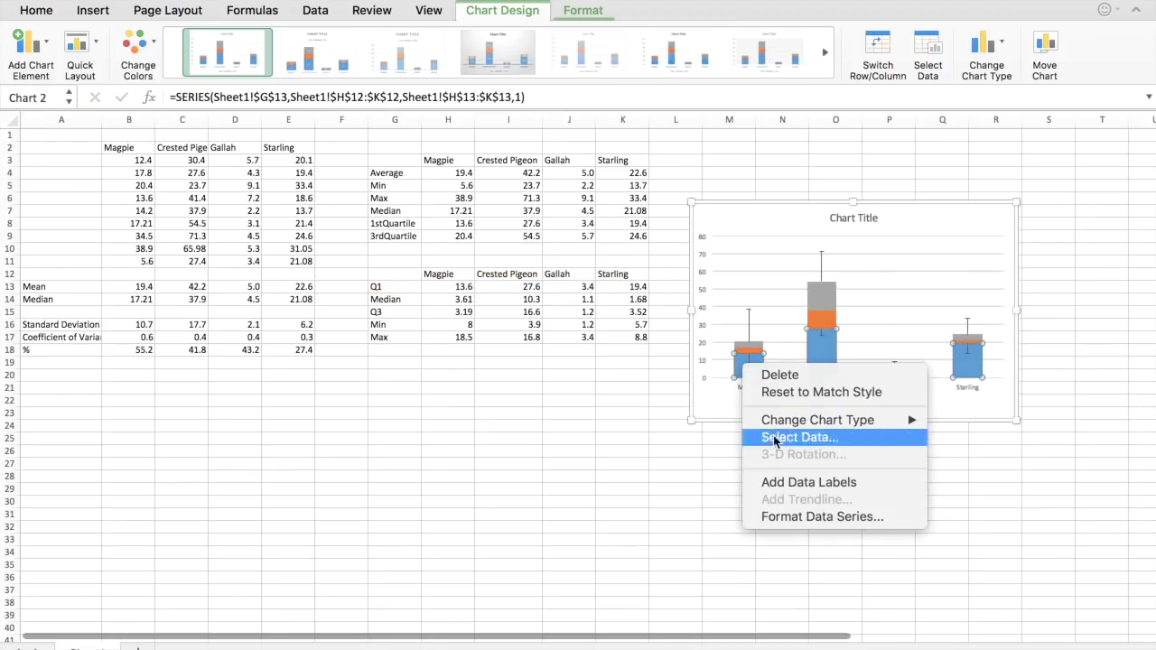
pyautogui.click(790, 516)
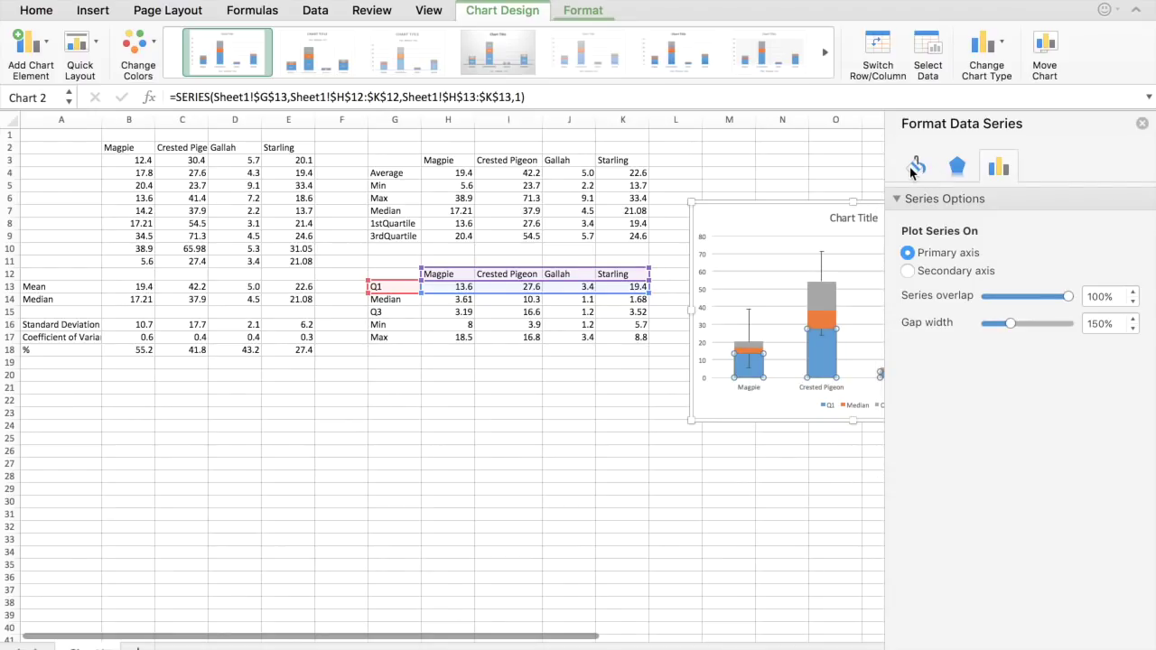
pyautogui.click(914, 170)
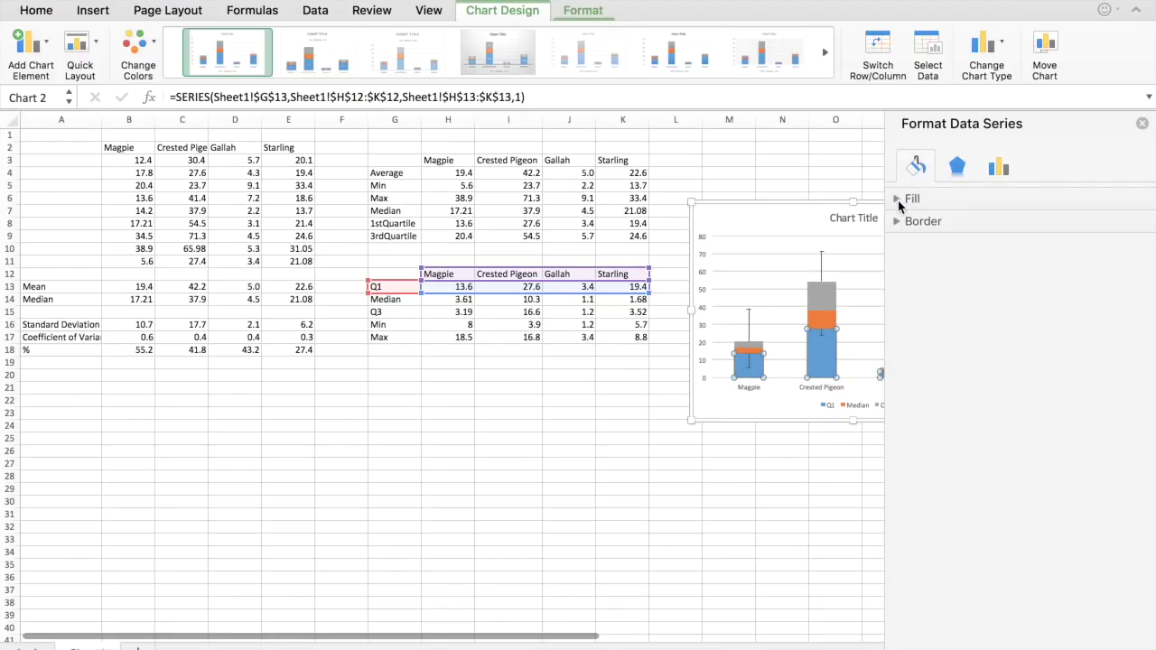
pyautogui.click(897, 200)
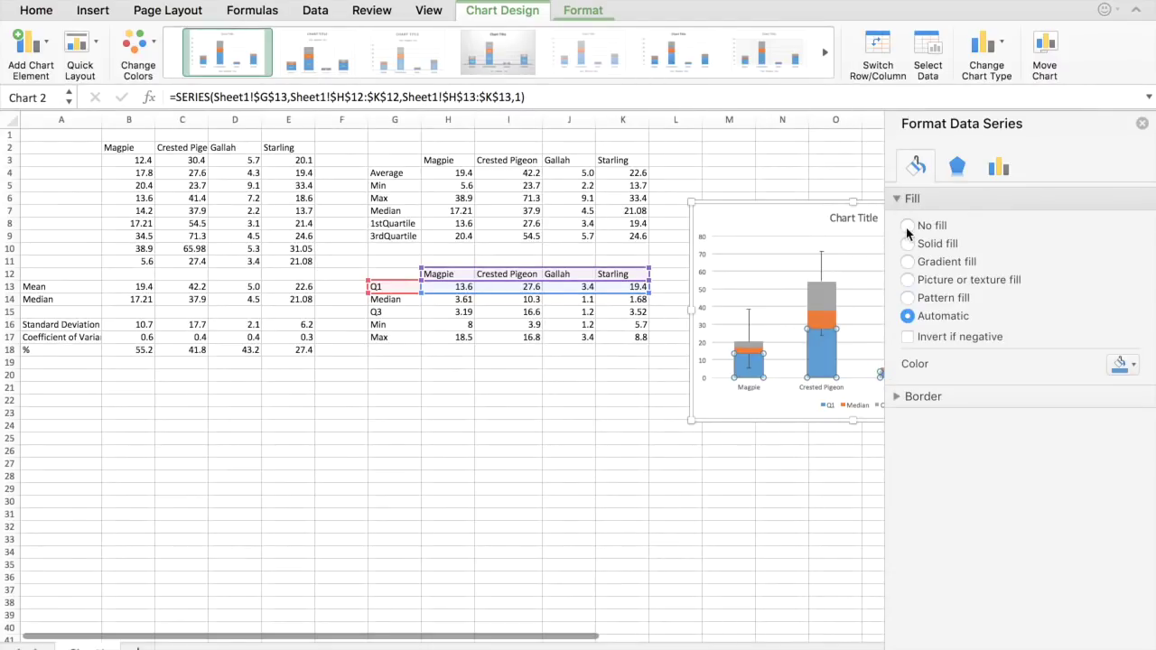
pyautogui.click(908, 227)
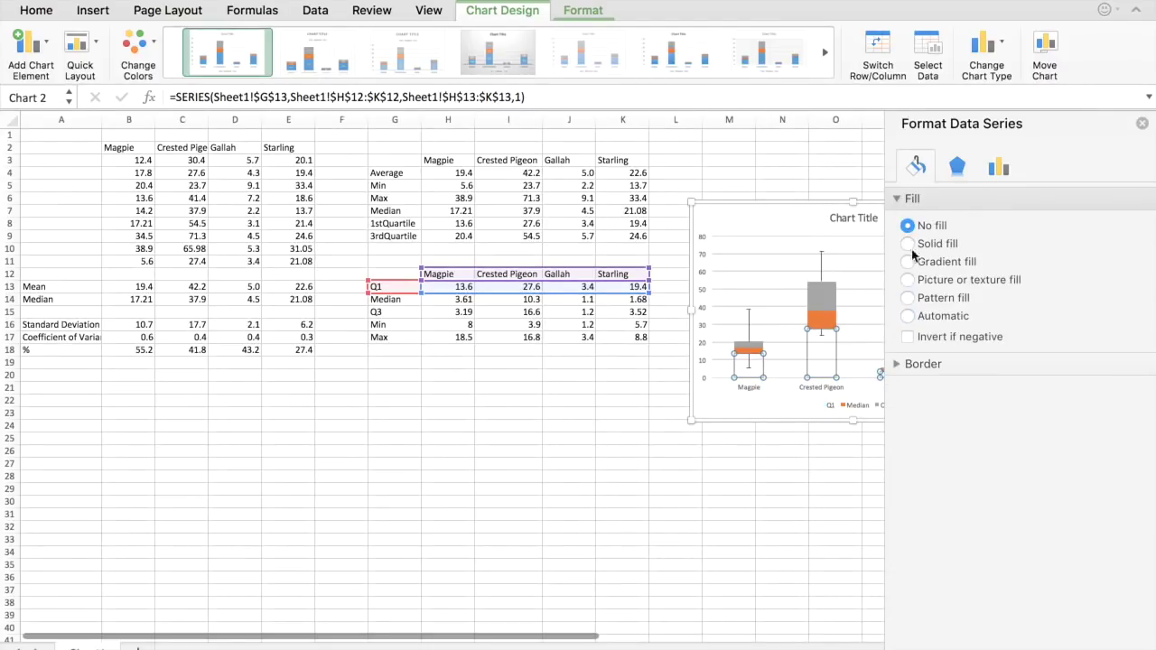
pyautogui.click(899, 364)
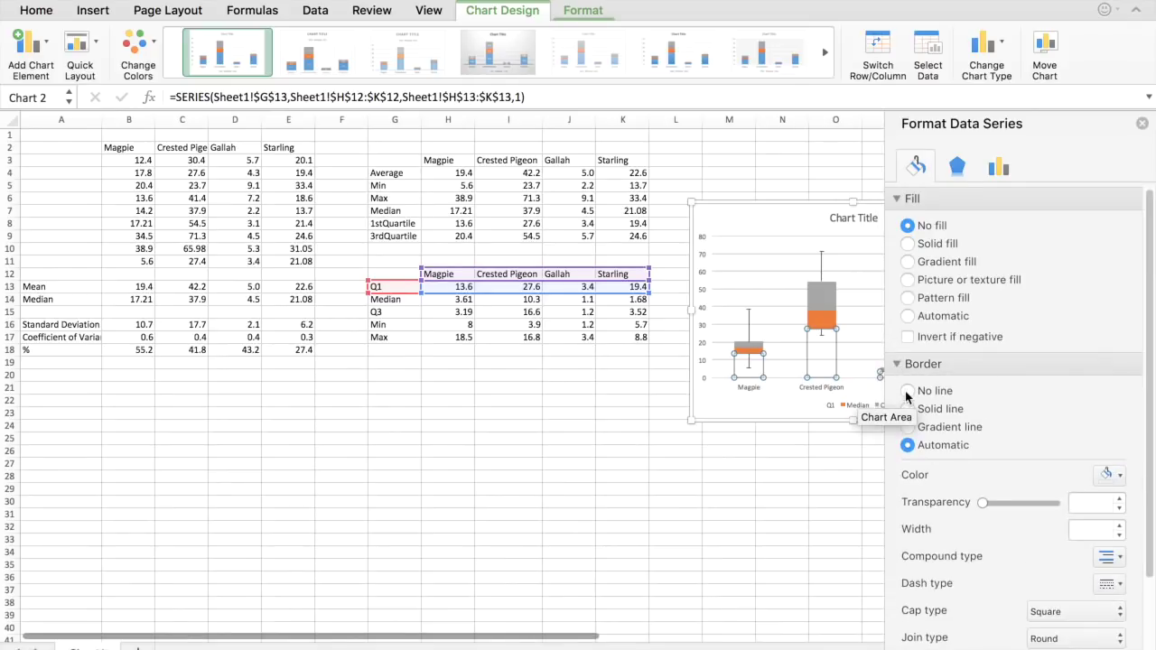
pyautogui.click(908, 407)
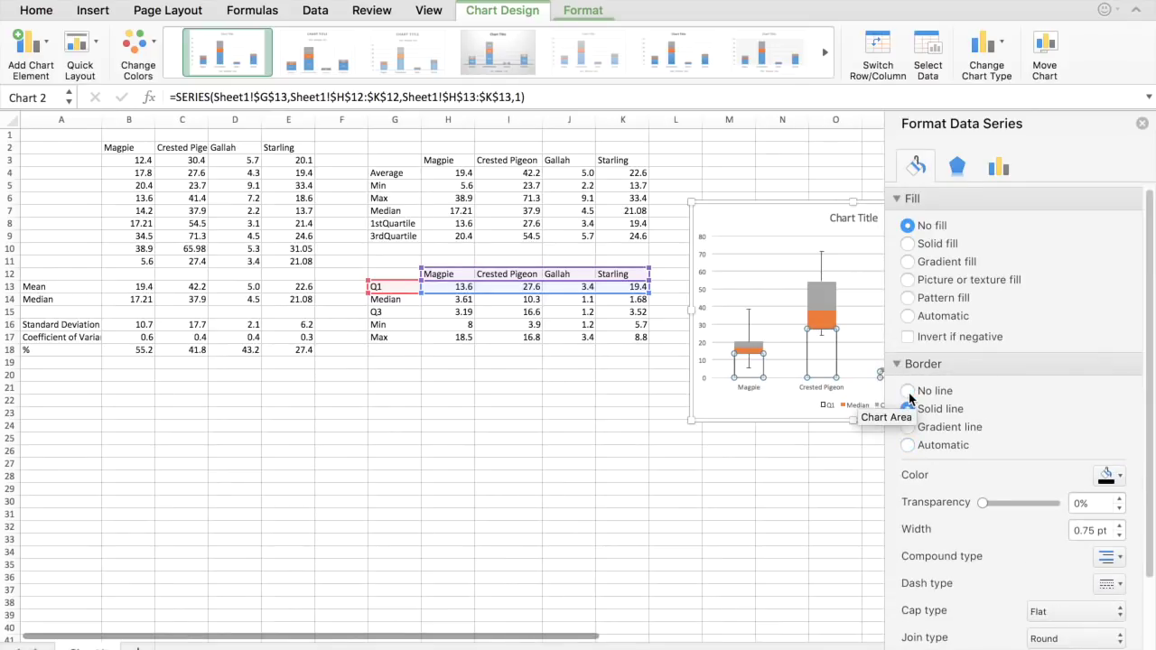
# Remove the border line from the Q1 series and close the formatting options
pyautogui.click(909, 392)
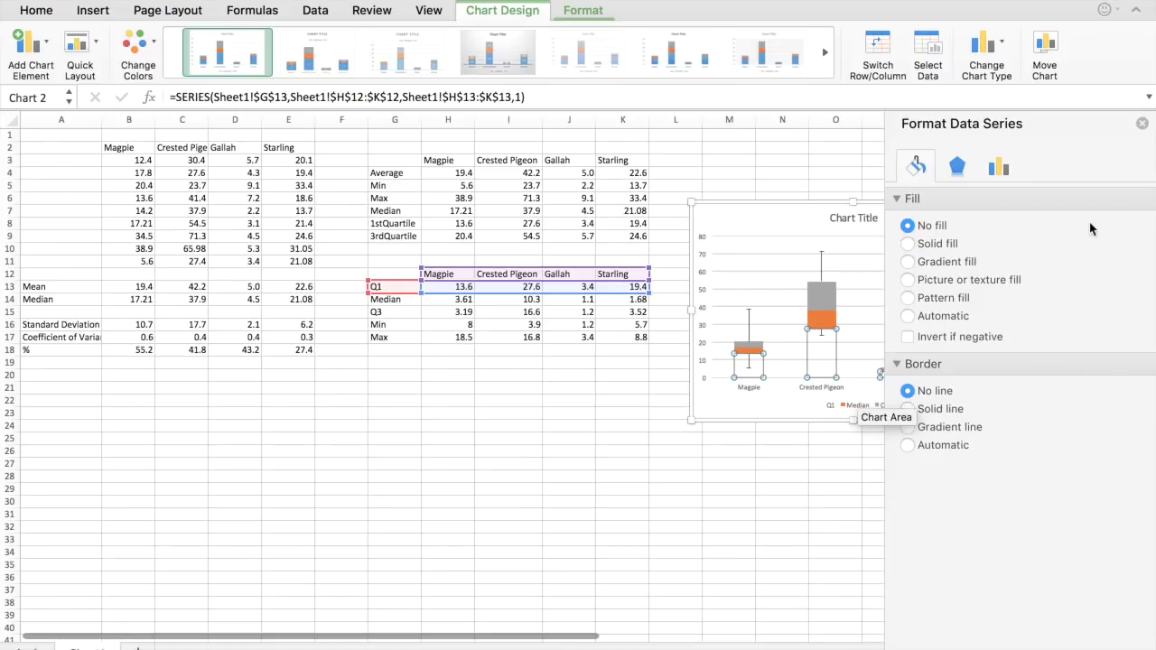
pyautogui.click(1142, 124)
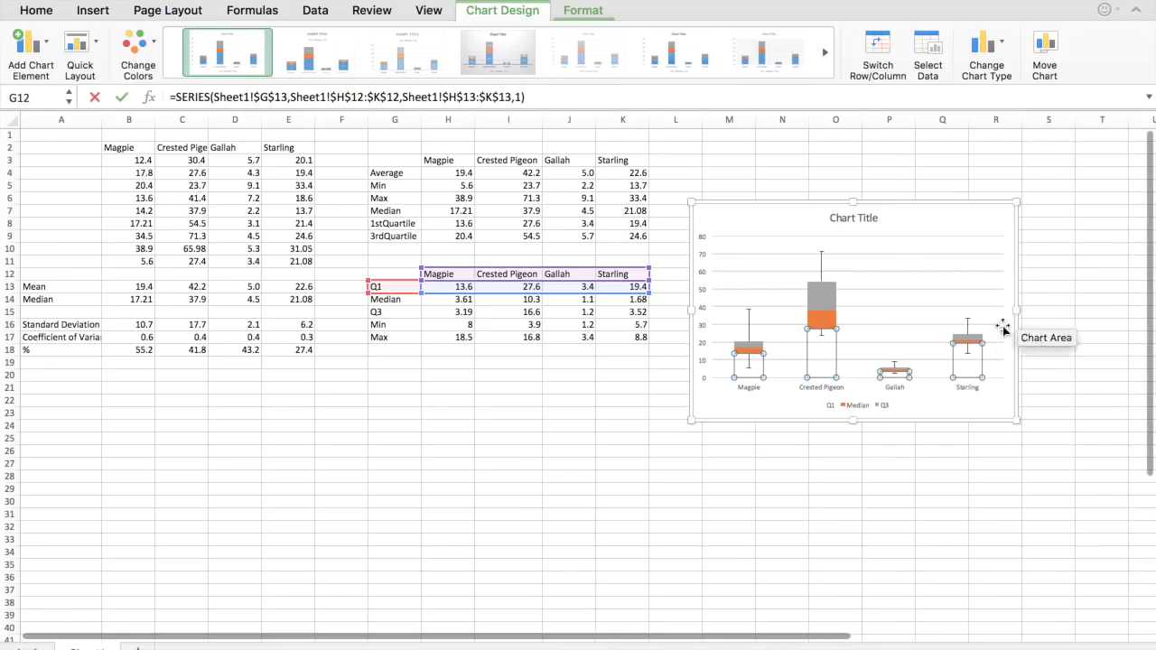
pyautogui.click(948, 407)
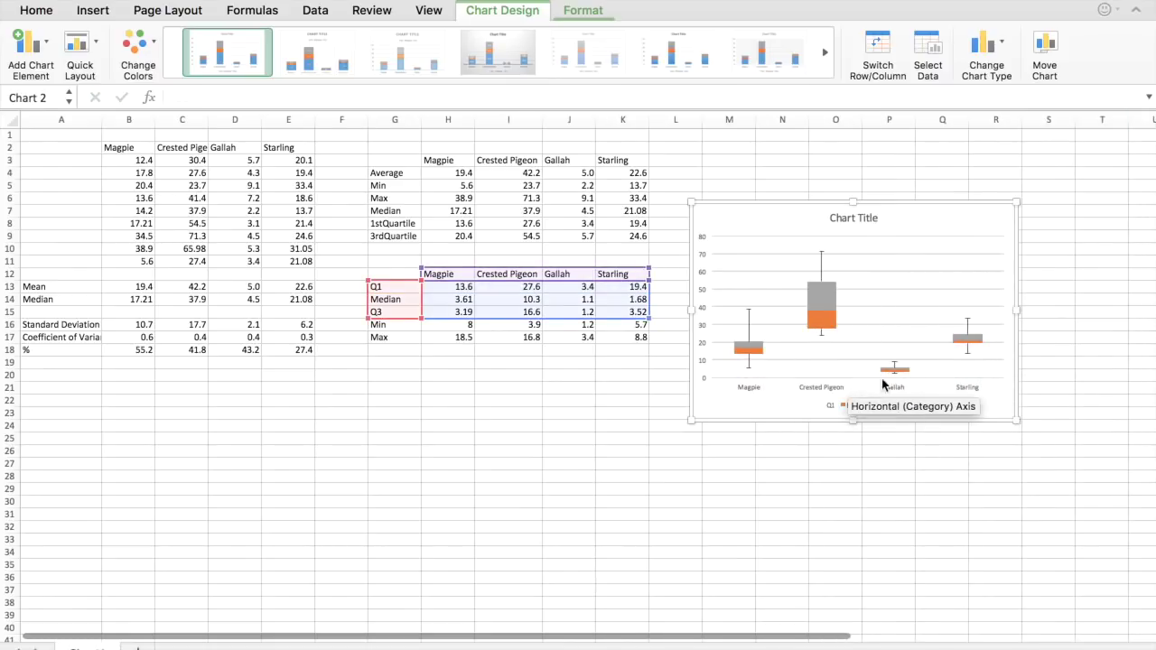
# Format the whole Median series with no fill and a solid black border line, then close the formatting options
pyautogui.click(756, 351)
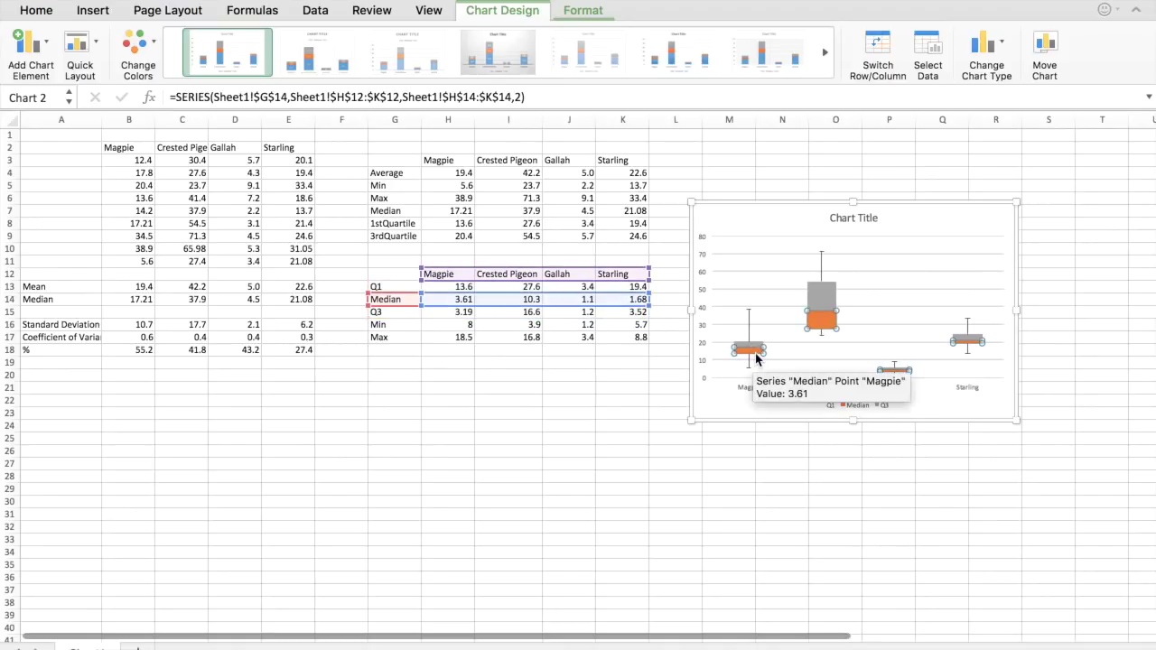
pyautogui.rightClick(755, 351)
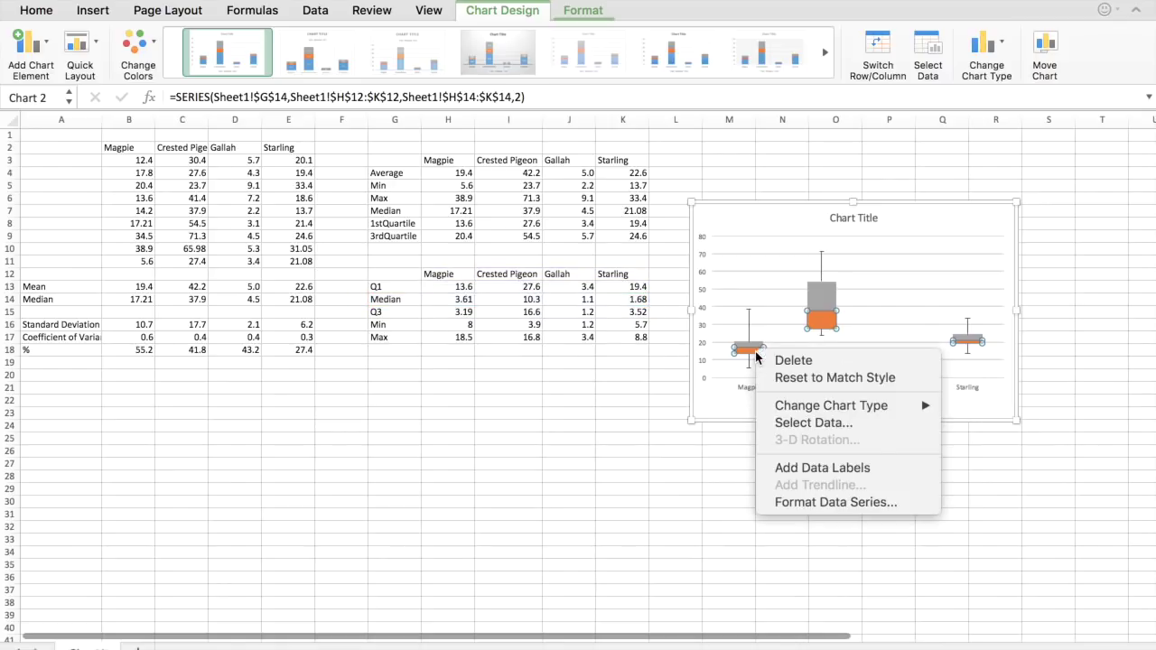
pyautogui.click(816, 502)
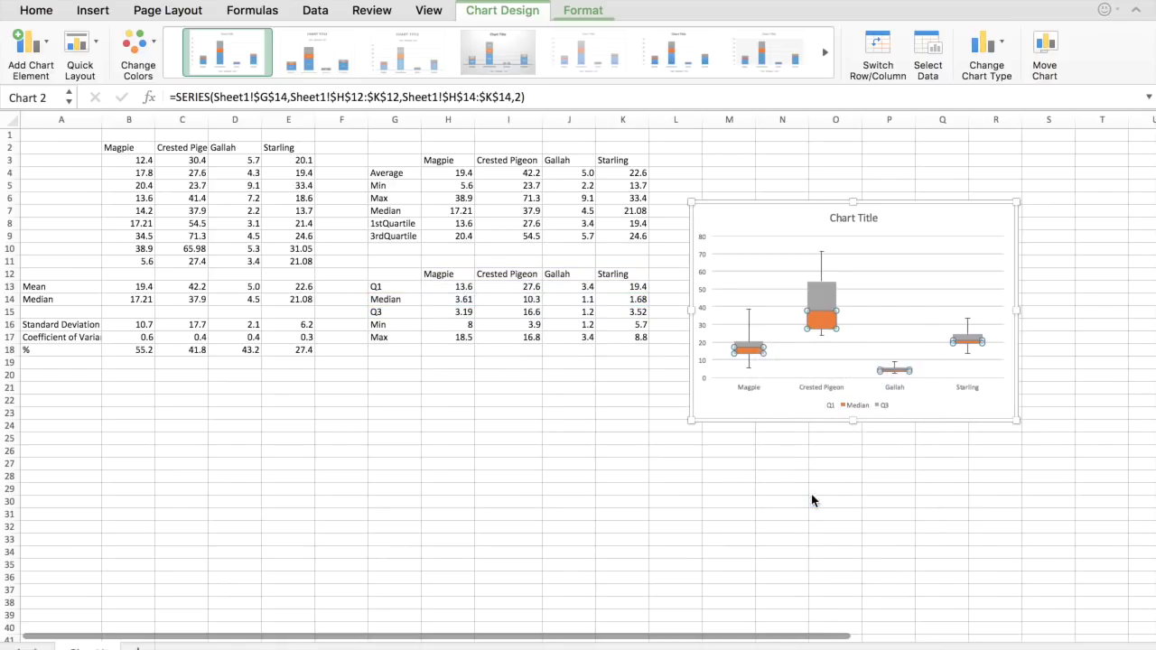
pyautogui.click(916, 168)
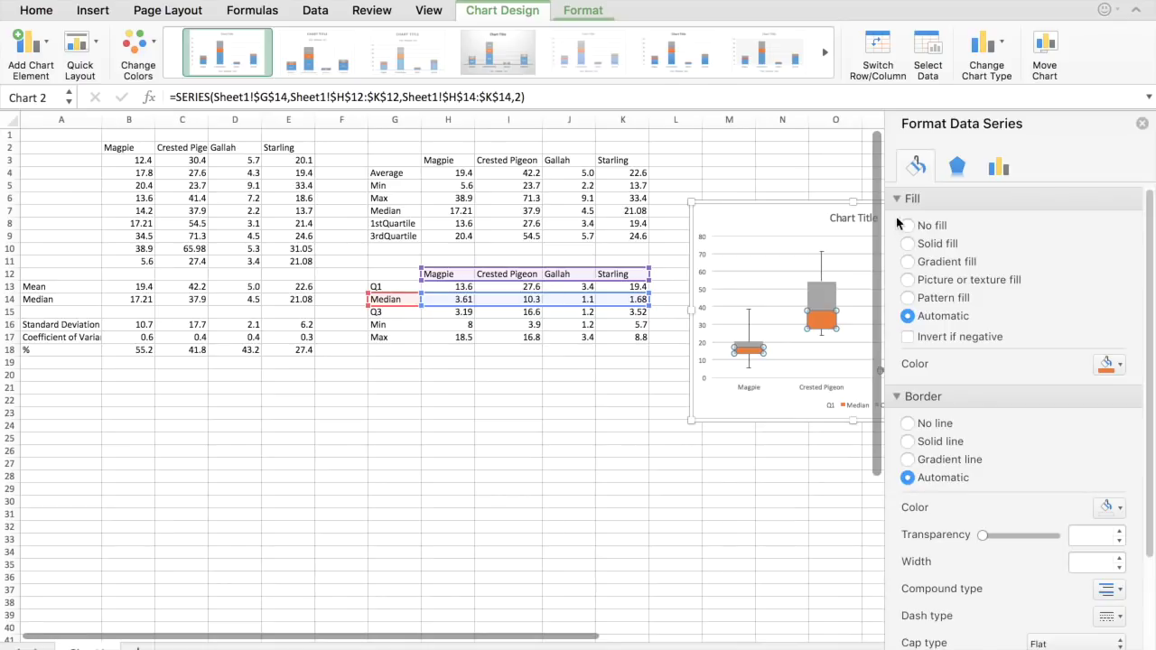
pyautogui.click(908, 227)
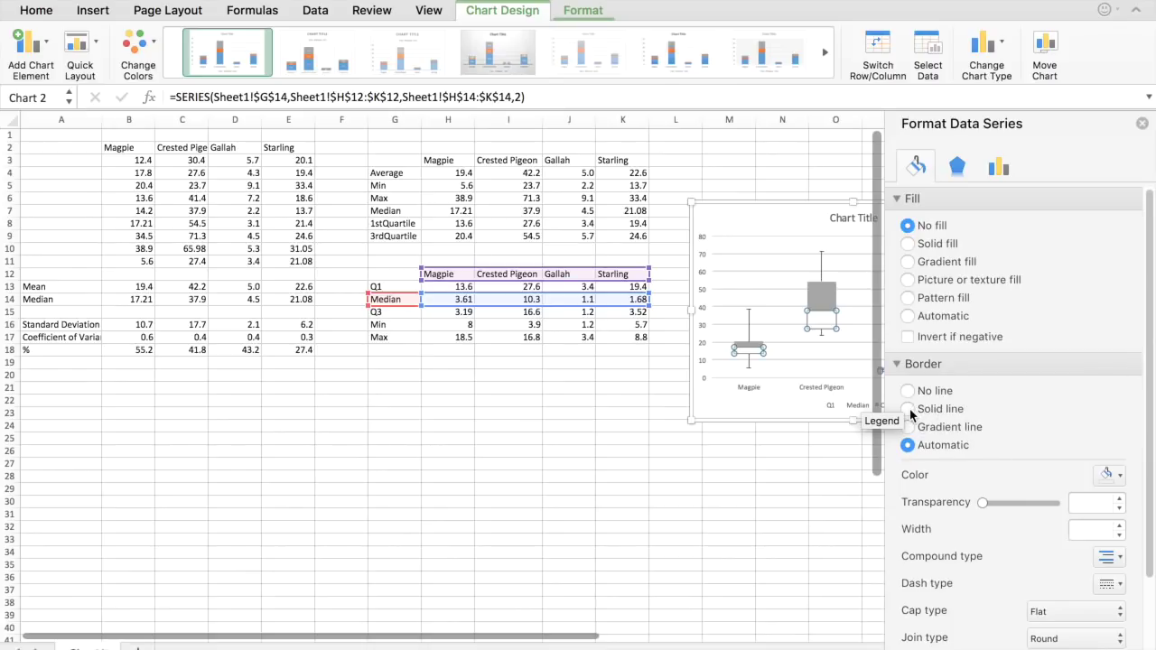
pyautogui.click(908, 409)
pyautogui.click(1111, 476)
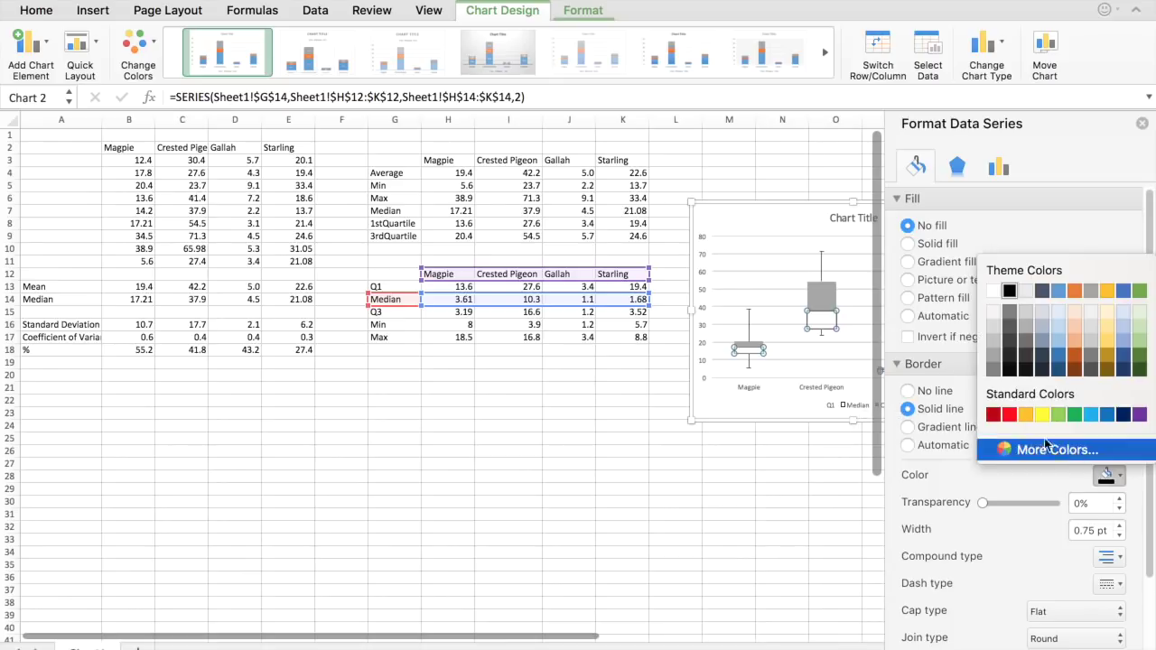
pyautogui.click(1009, 290)
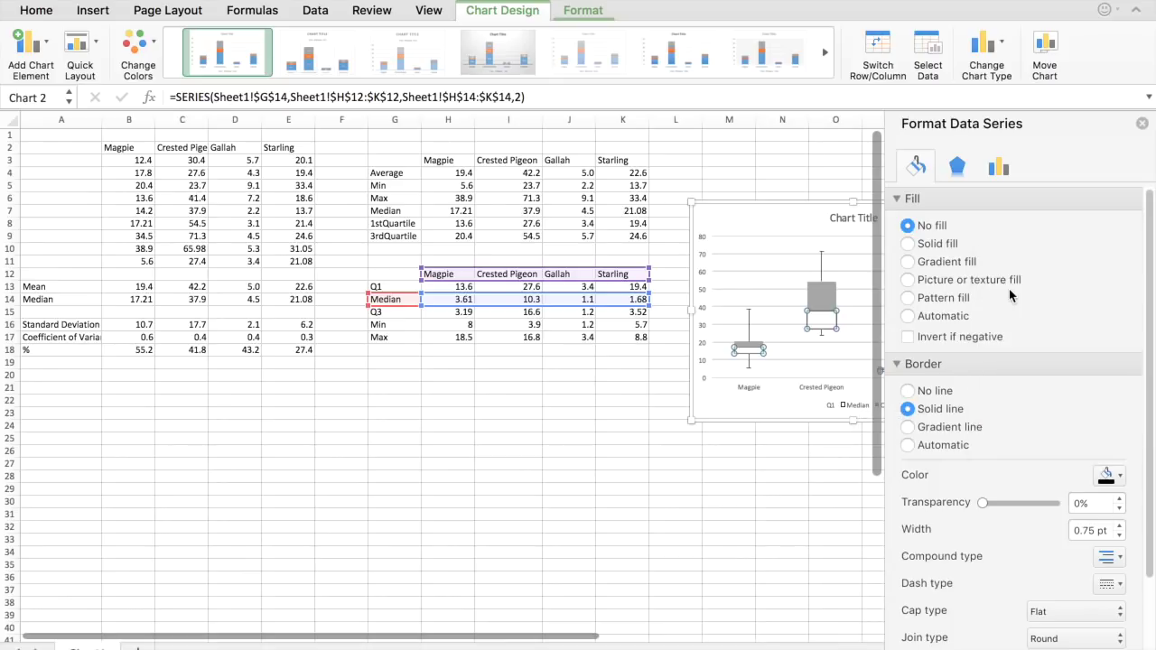
pyautogui.click(1143, 124)
# Format the whole Q3 series with no fill and a solid black border, then close the formatting options and deselect the chart
pyautogui.click(820, 296)
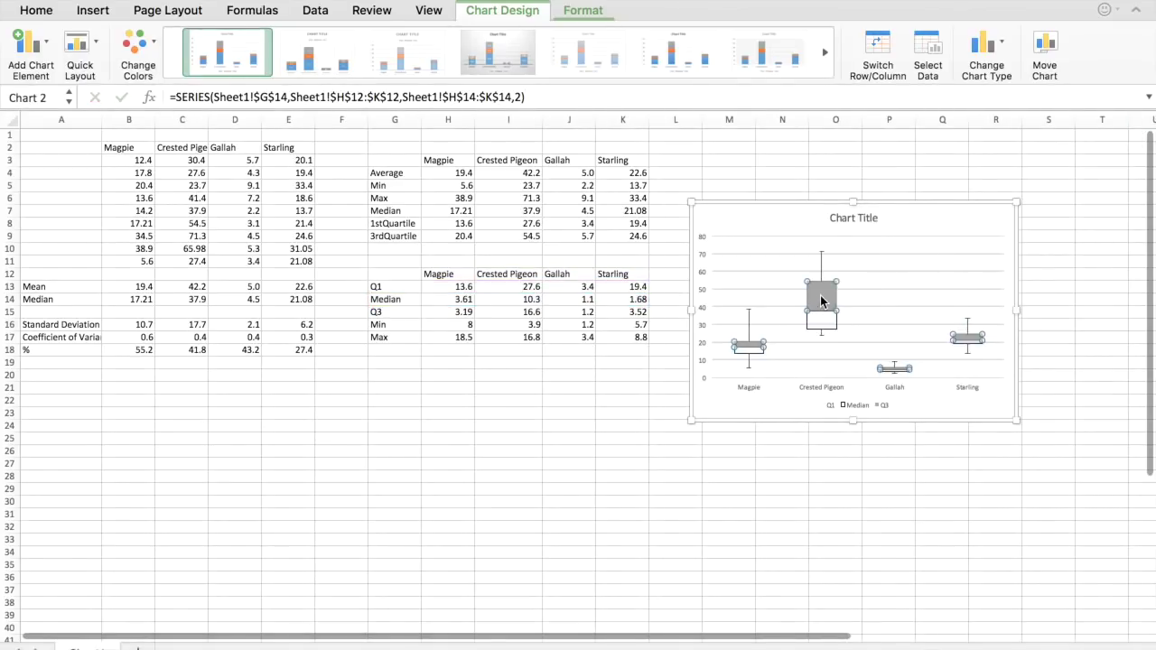
pyautogui.doubleClick(824, 295)
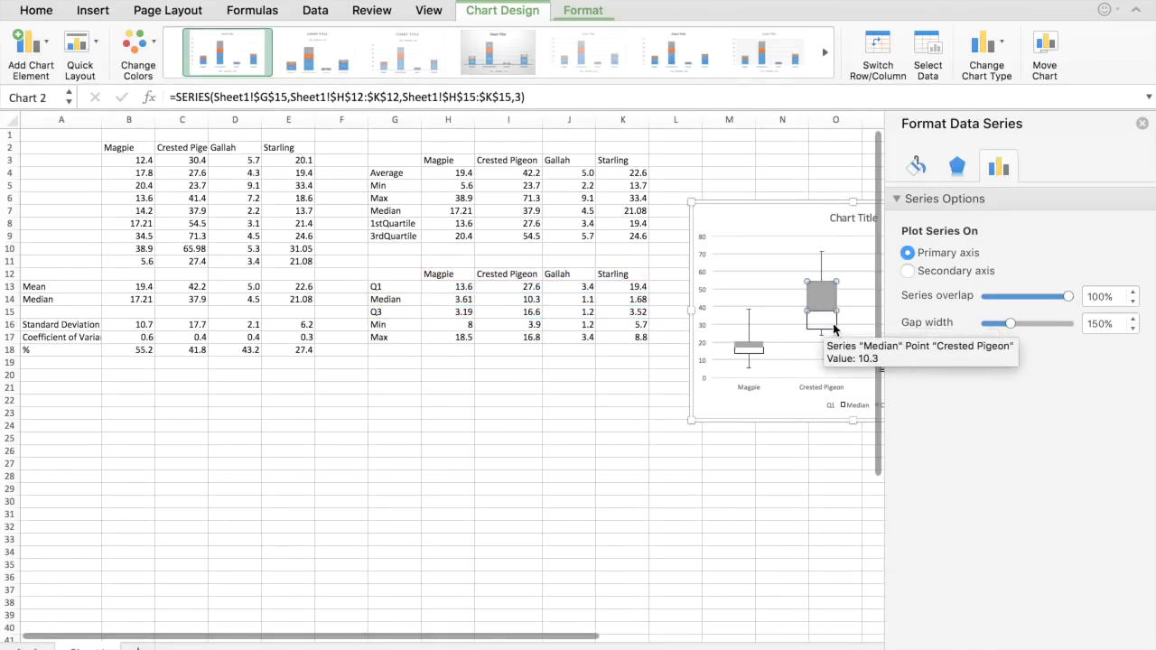
pyautogui.click(917, 168)
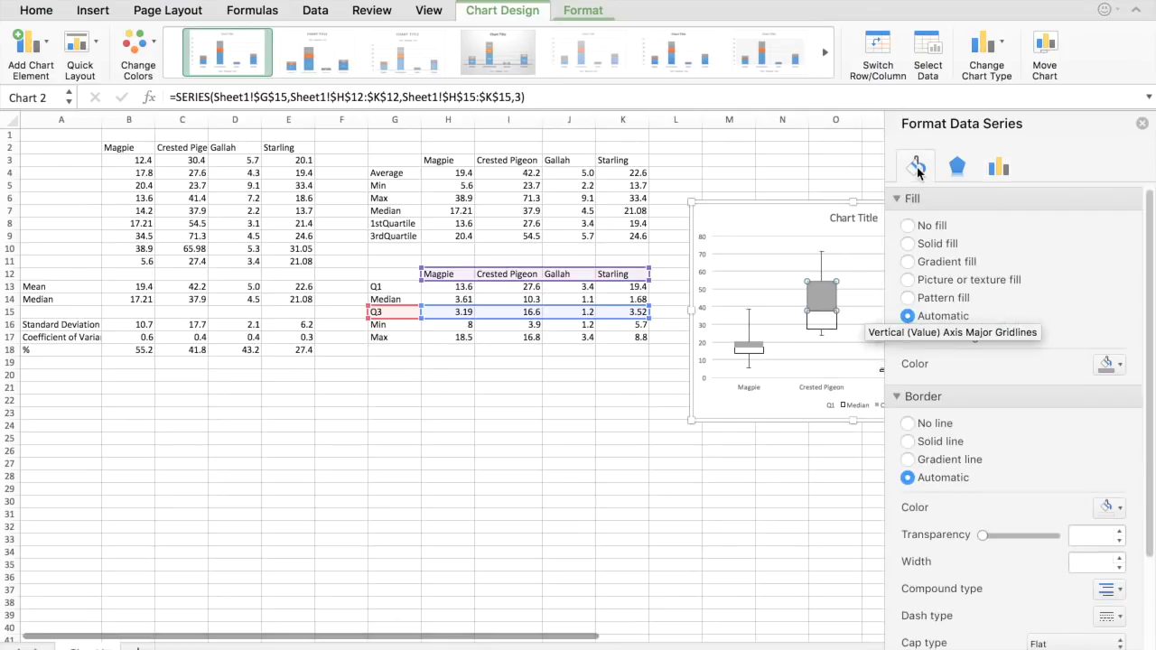
pyautogui.click(907, 226)
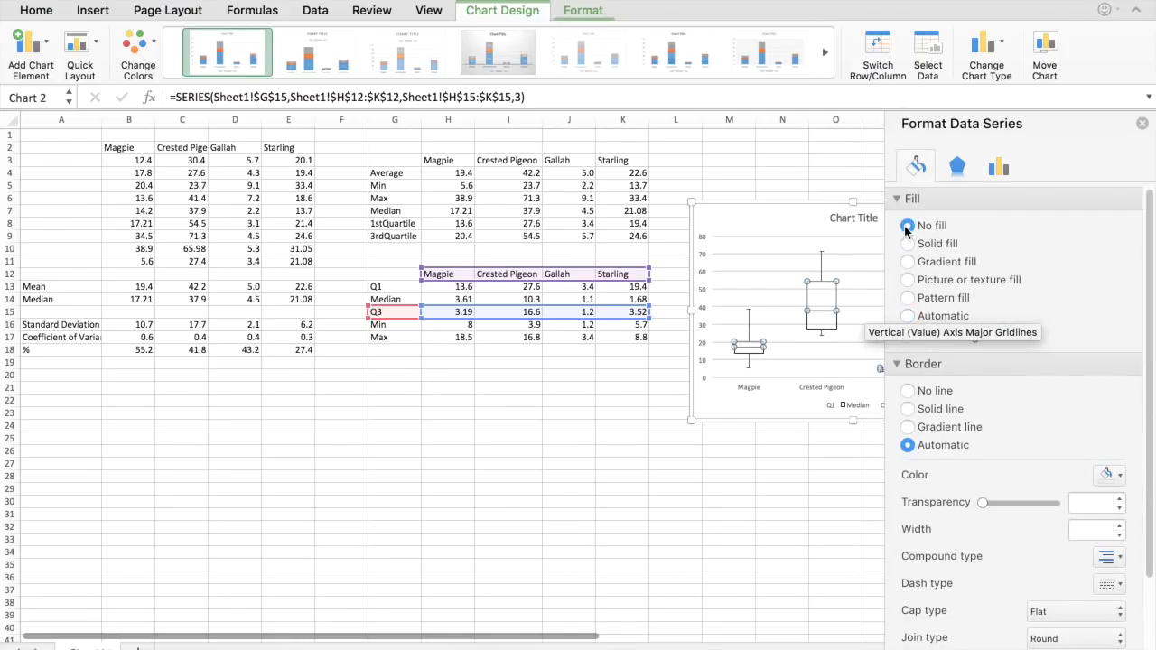
pyautogui.click(911, 412)
pyautogui.click(1105, 477)
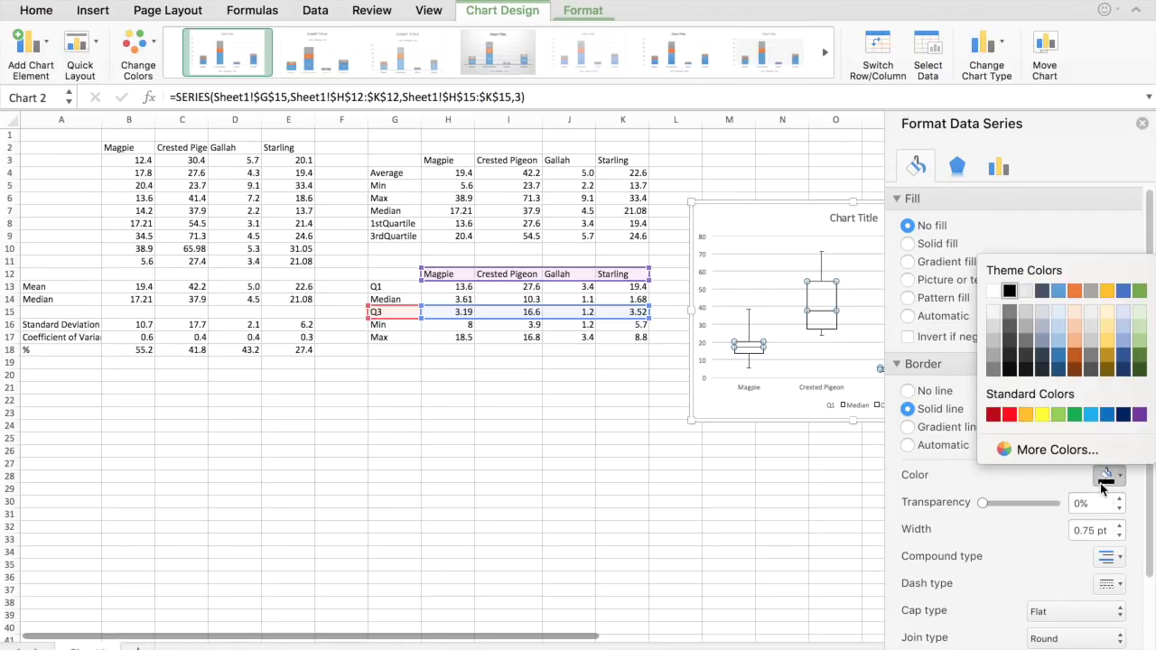
pyautogui.click(1012, 291)
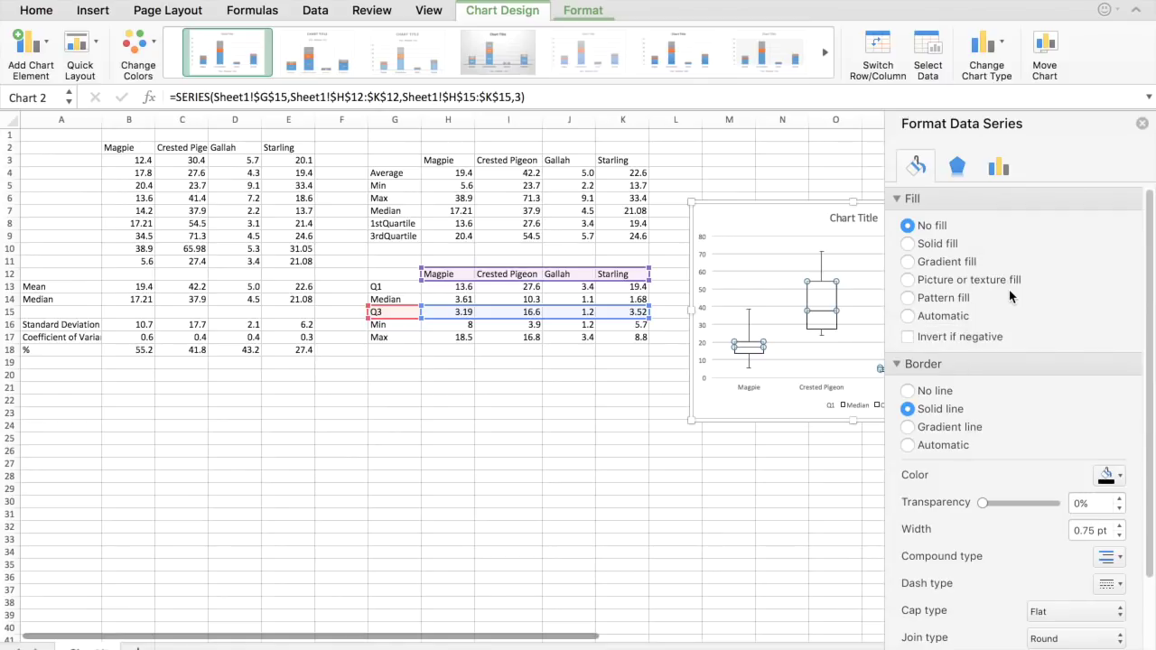
pyautogui.click(1142, 123)
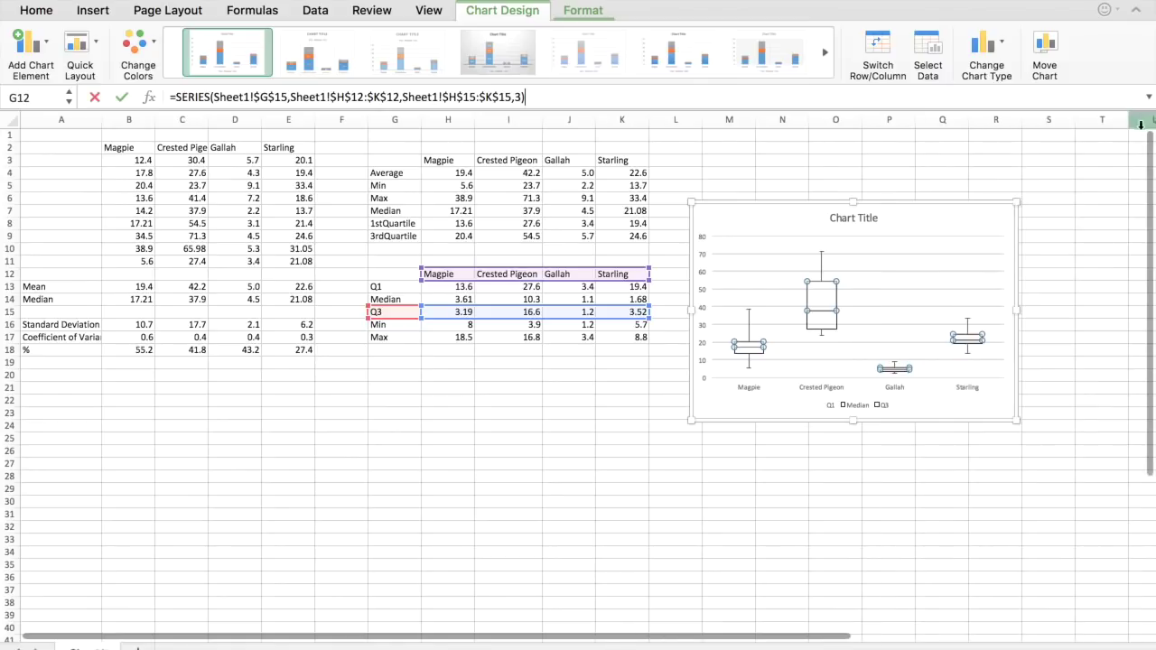
pyautogui.click(972, 465)
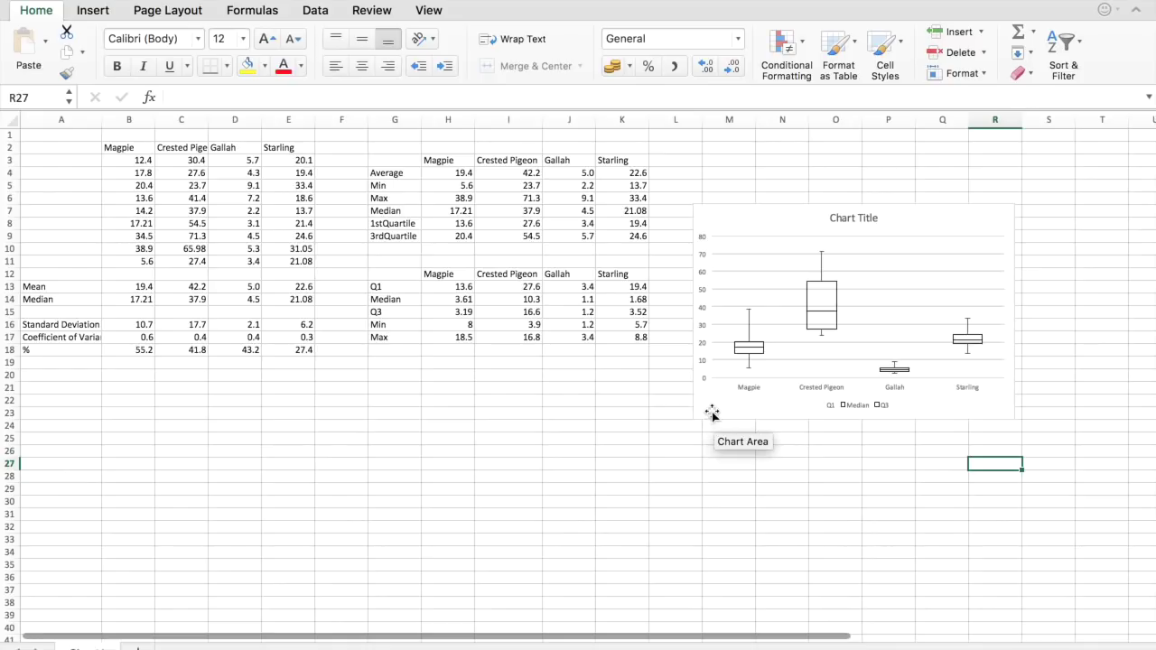
# Enlarge the box plot to cover about columns I to S and rows 6 to 35, and delete its legend
pyautogui.click(711, 415)
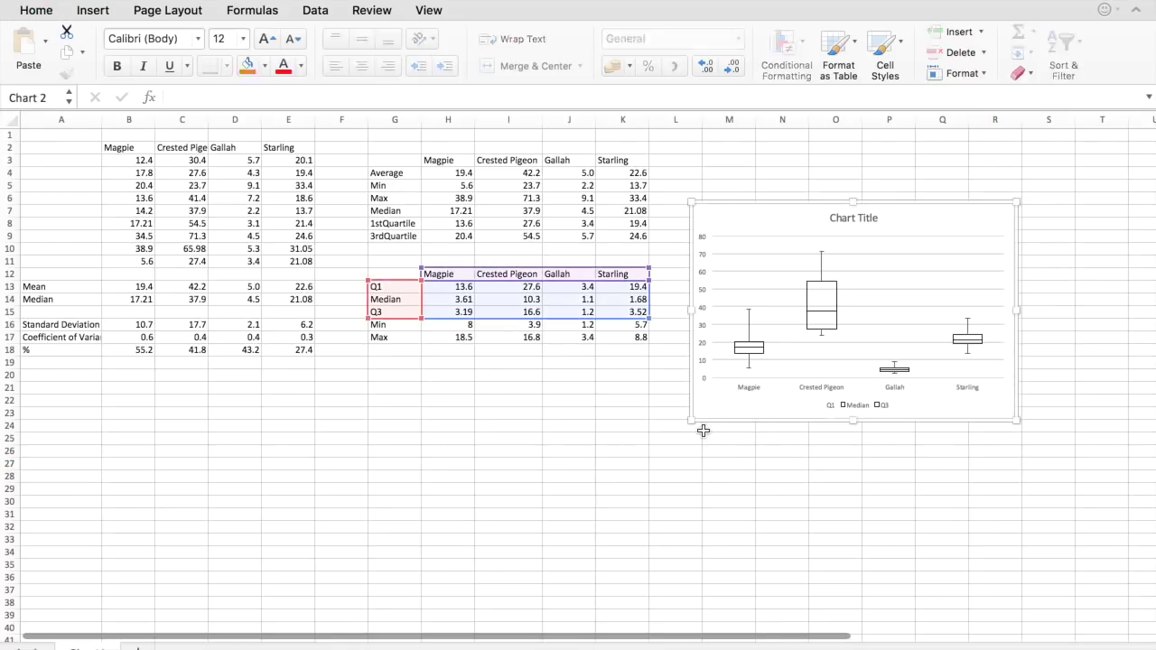
pyautogui.moveTo(691, 422); pyautogui.dragTo(484, 534)
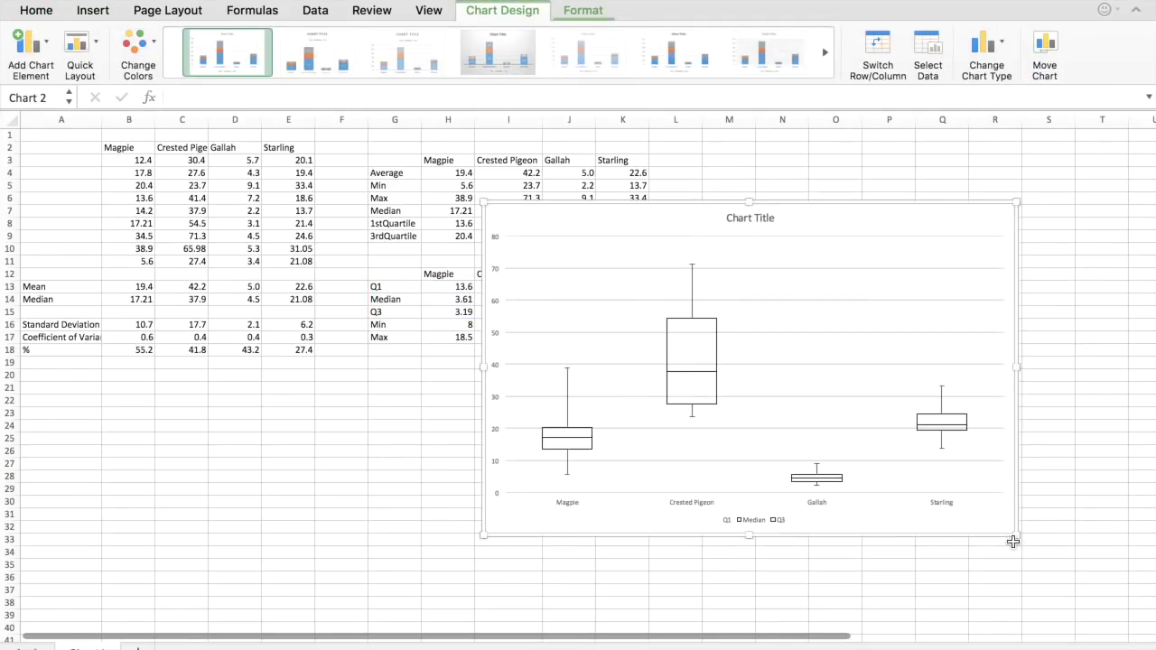
pyautogui.moveTo(1016, 536); pyautogui.dragTo(1045, 564)
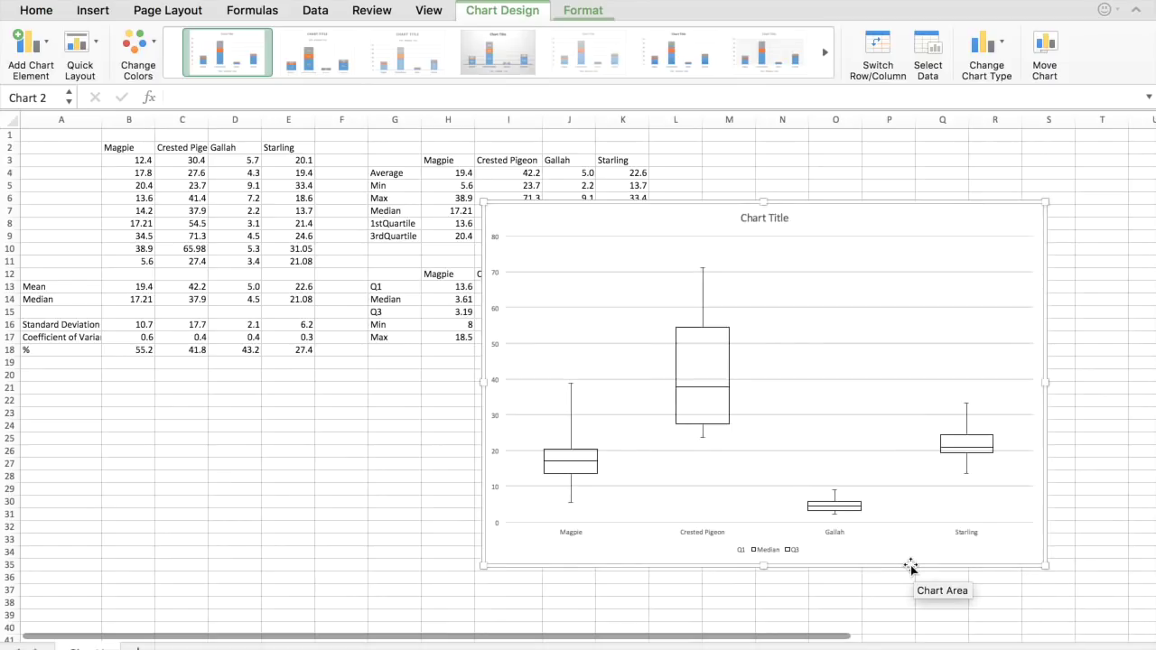
pyautogui.click(775, 552)
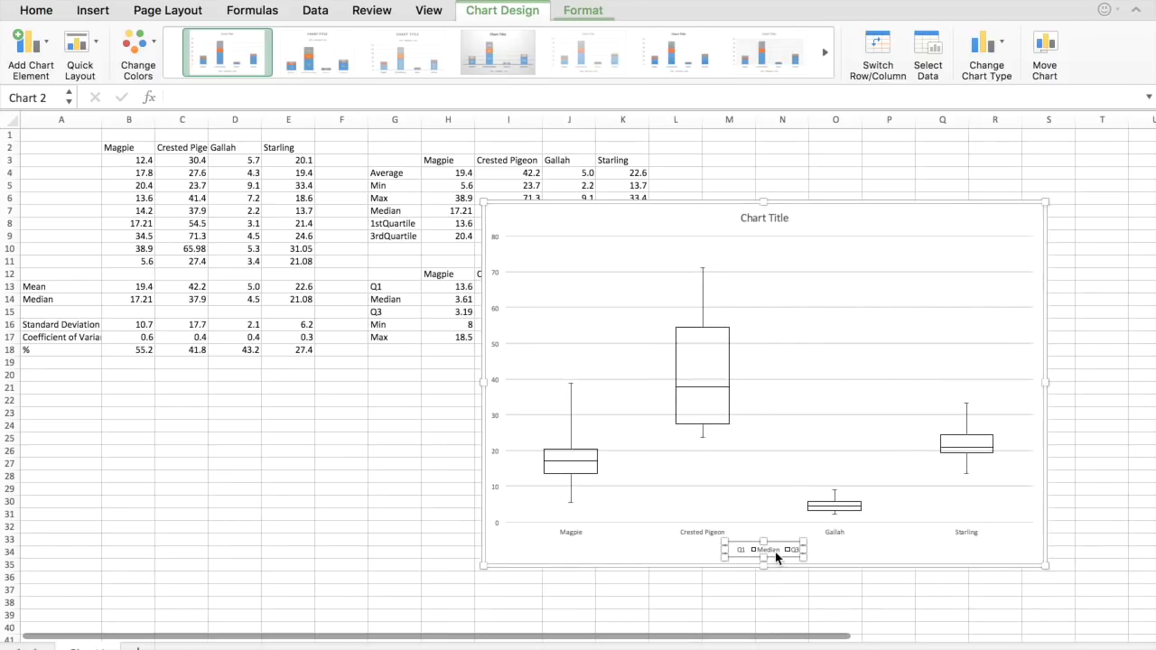
pyautogui.press('Delete')
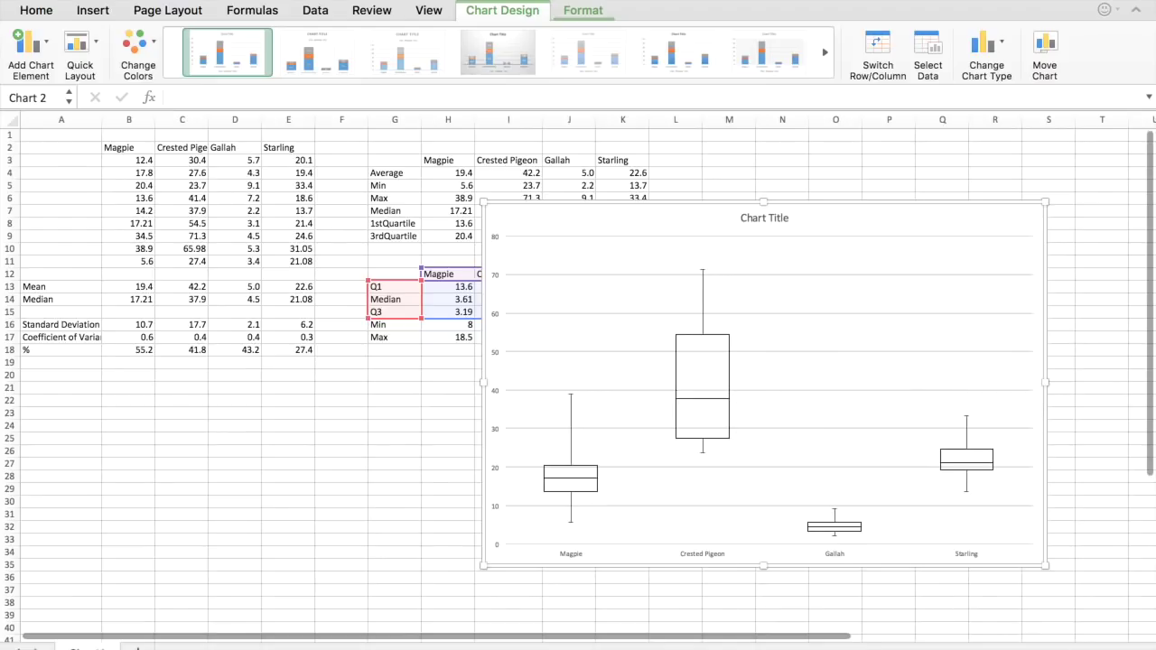
pyautogui.scroll(2, 754, 510)
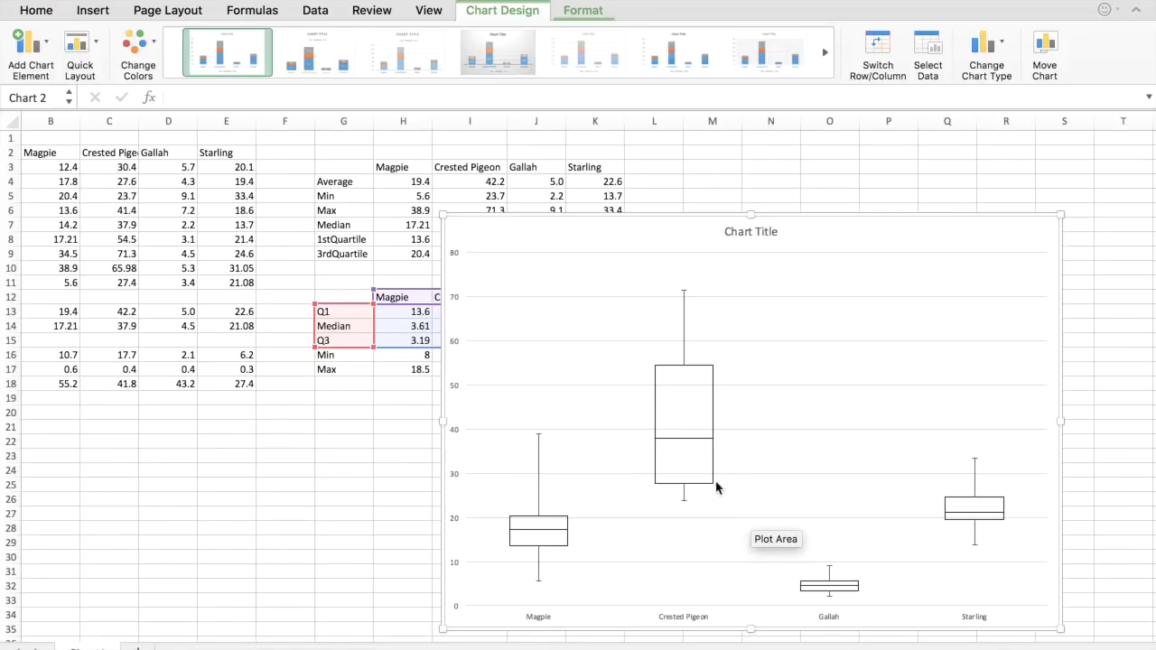
pyautogui.moveTo(696, 472)
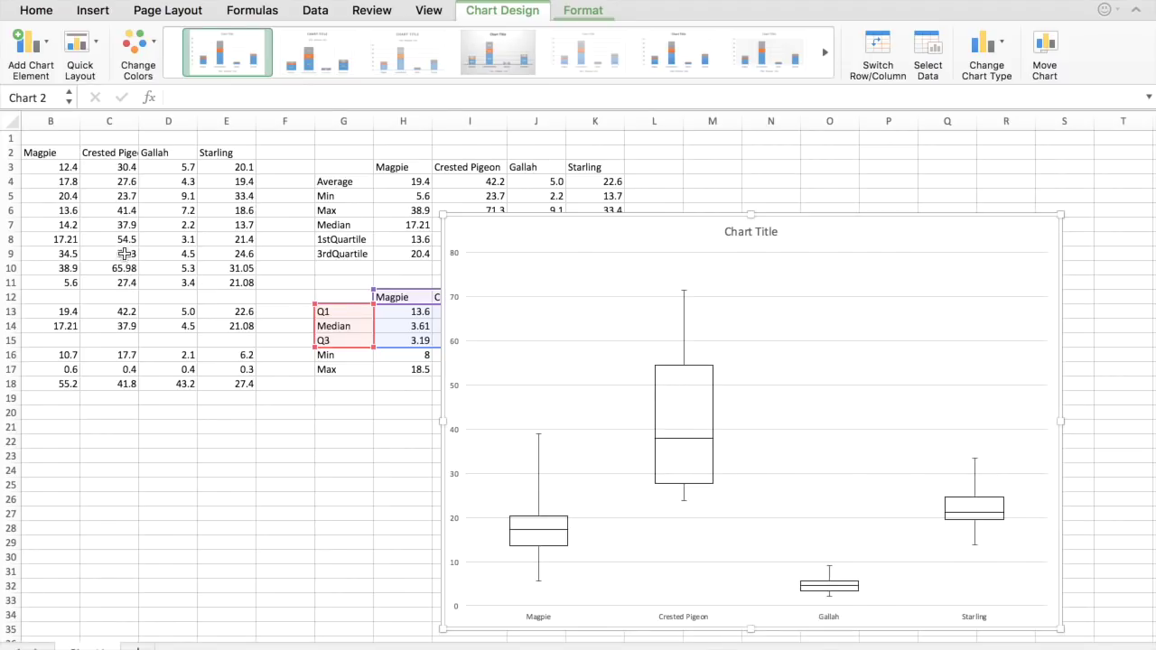
pyautogui.moveTo(684, 505)
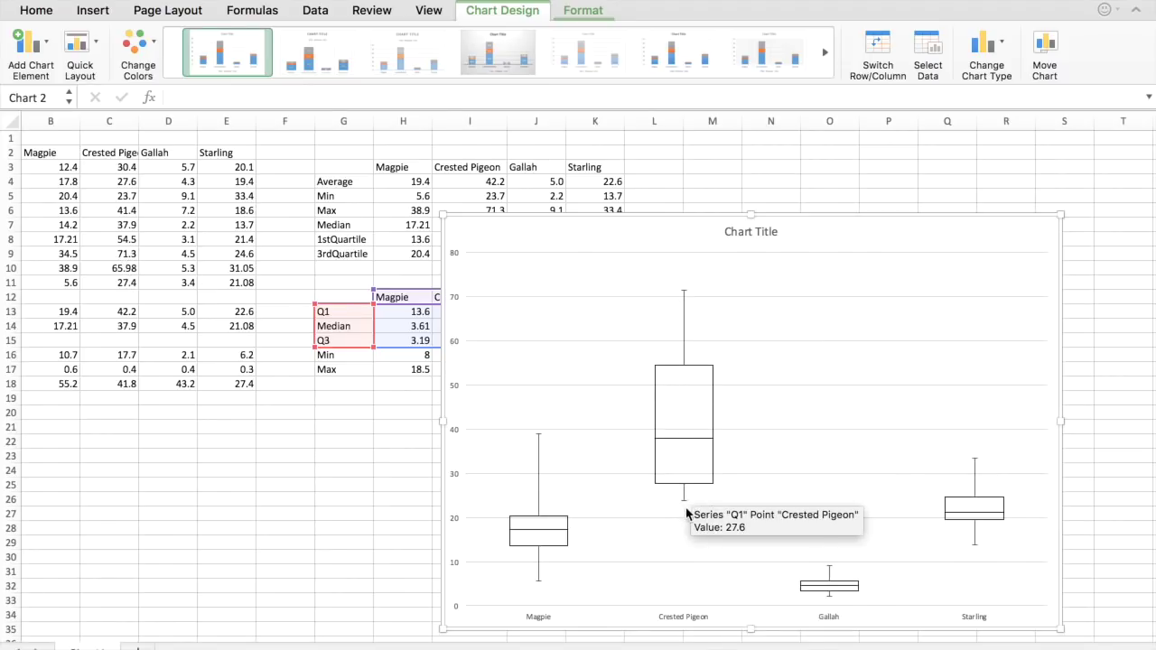